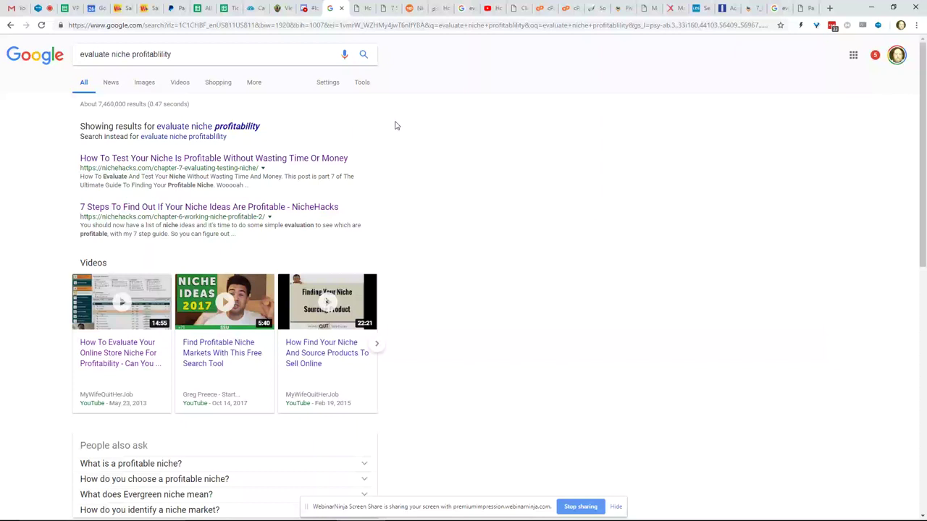
scroll(396, 126, down, 1)
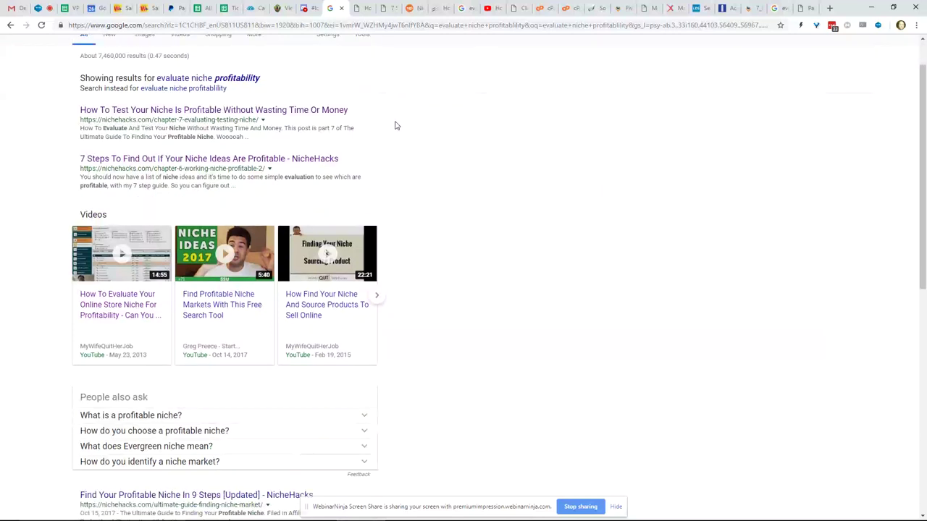
scroll(395, 126, up, 1)
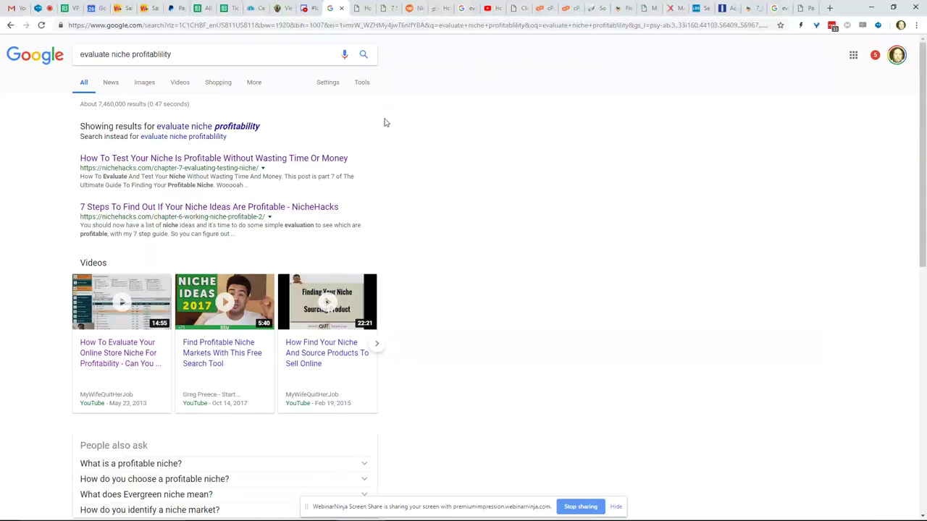
click(194, 52)
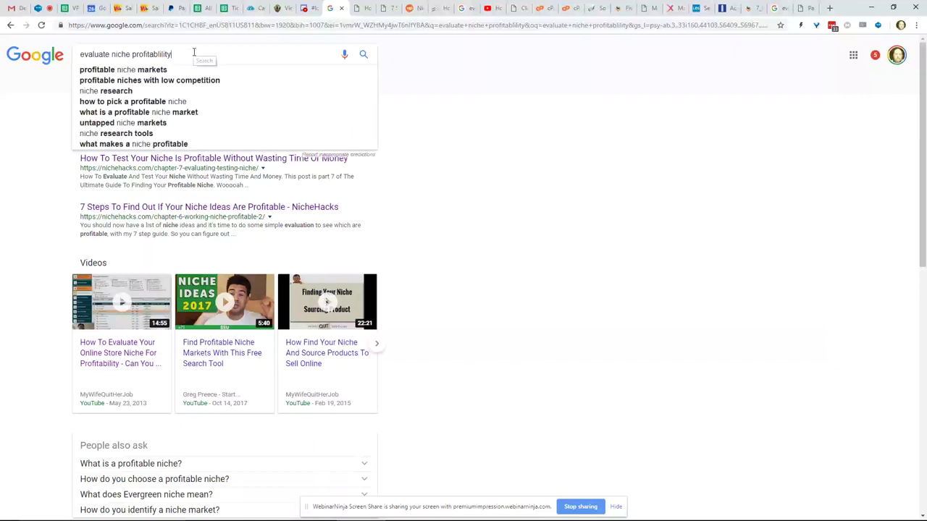
click(424, 87)
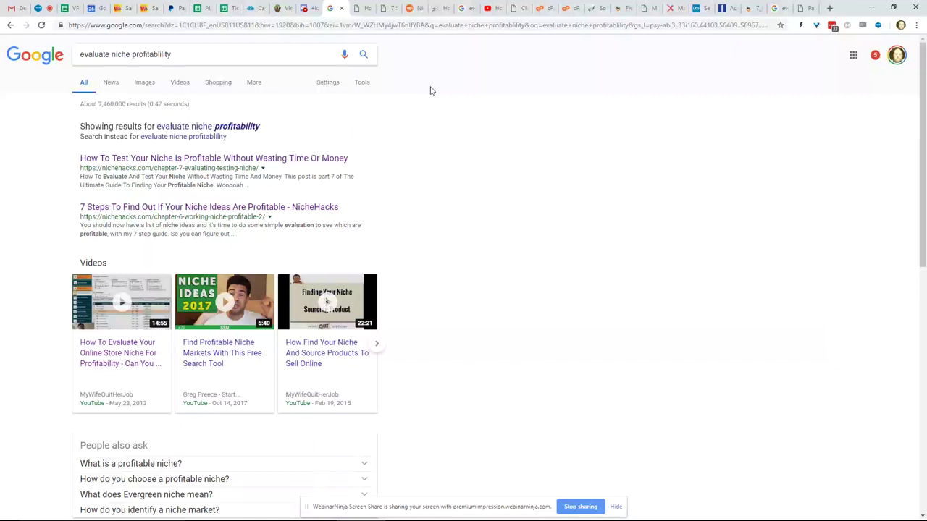
click(202, 58)
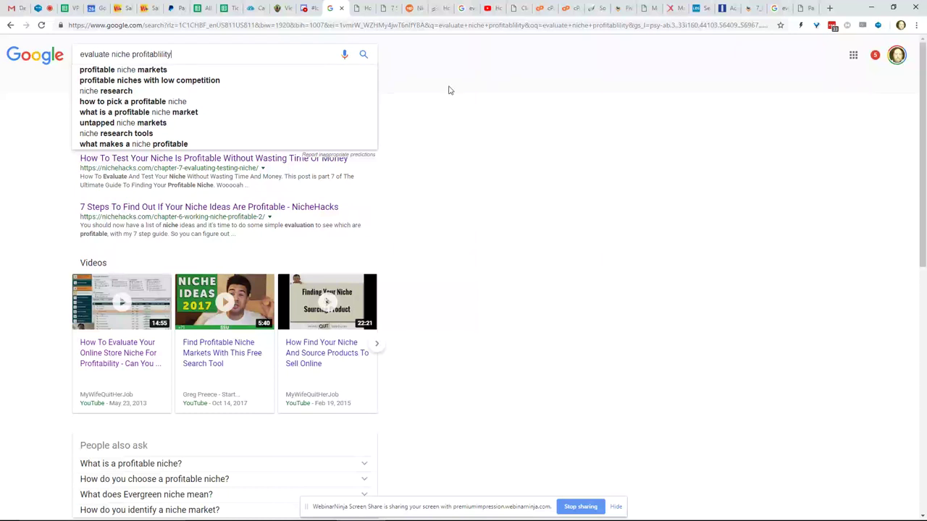
click(448, 90)
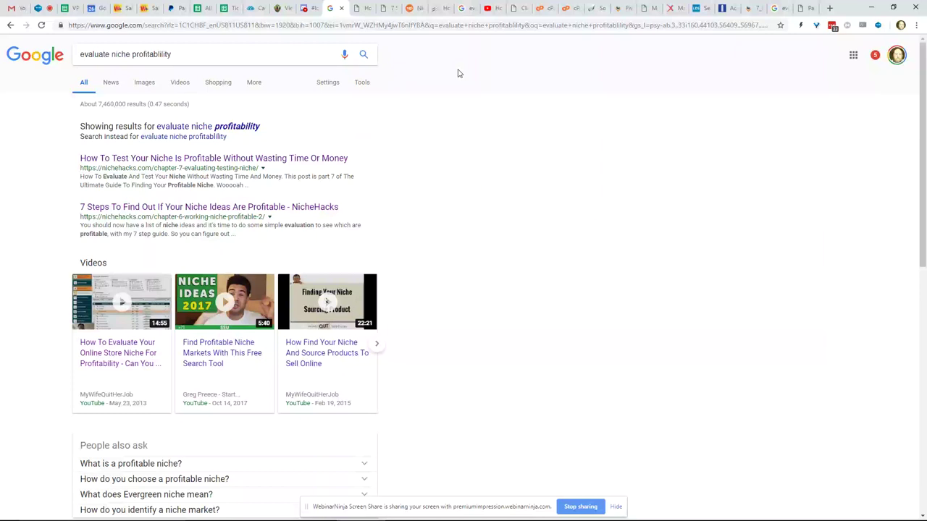
- Move from the FE International article to the Hosxy Client Area and look over the page
click(444, 9)
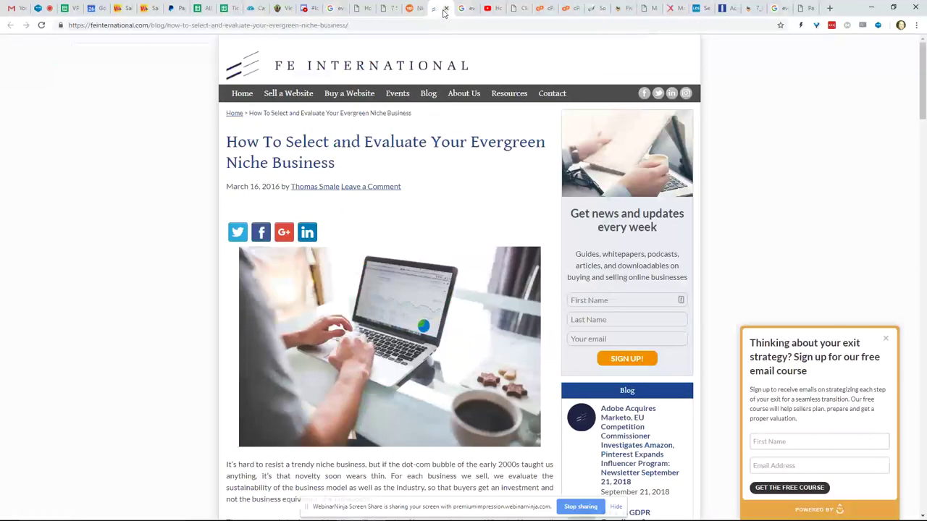
click(509, 10)
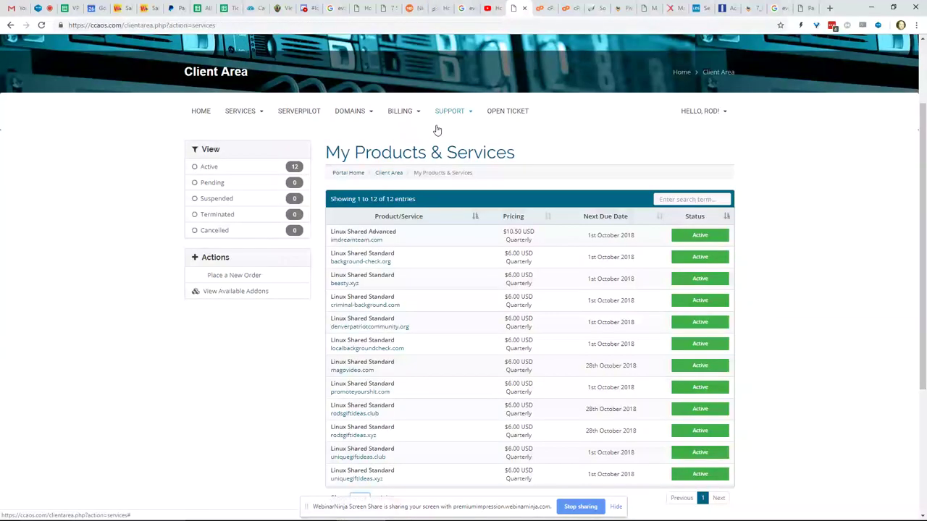
scroll(428, 137, down, 1)
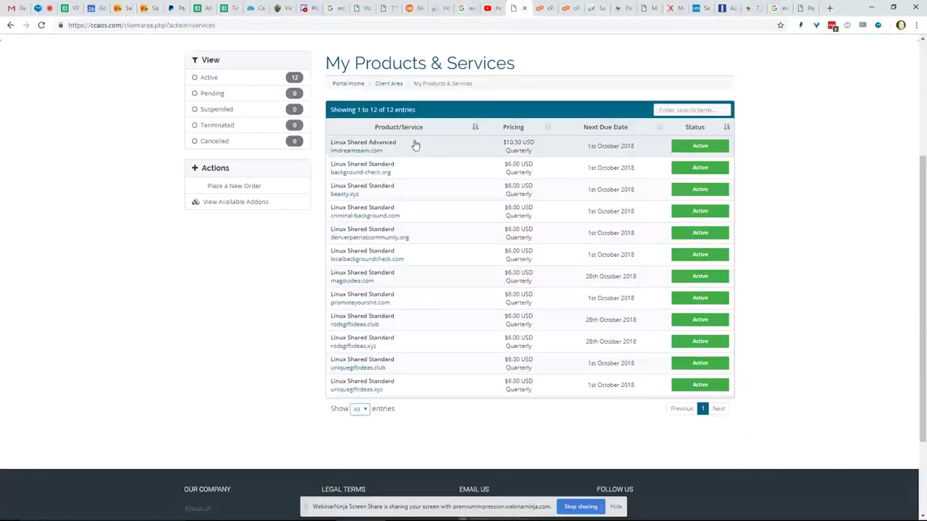
scroll(422, 157, down, 1)
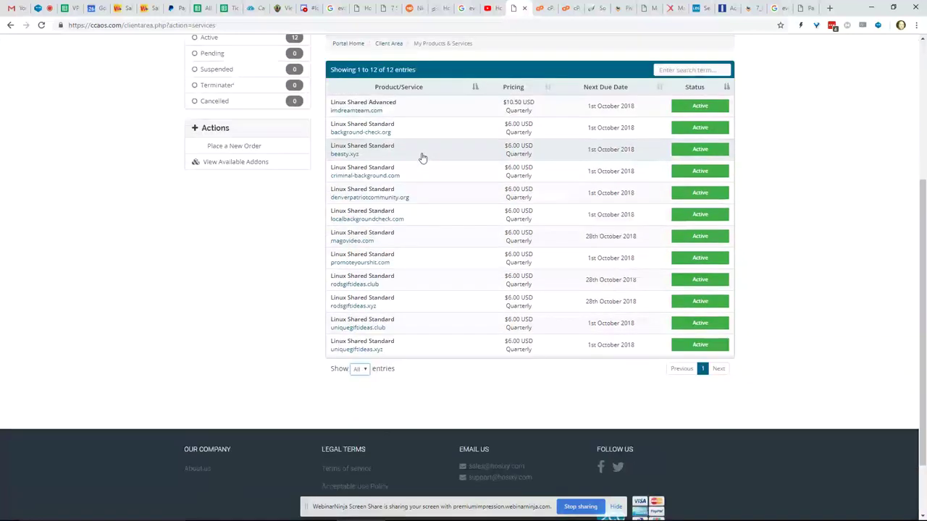
scroll(422, 157, up, 1)
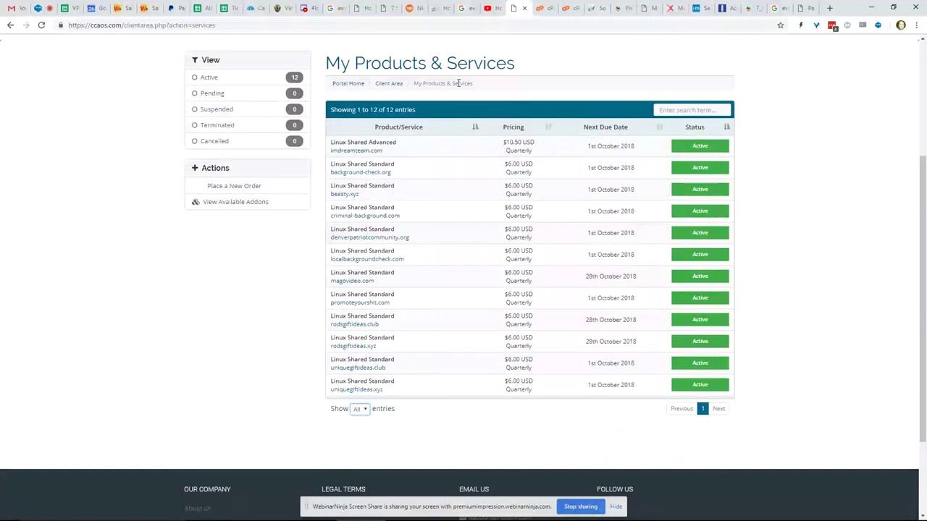
scroll(458, 83, up, 1)
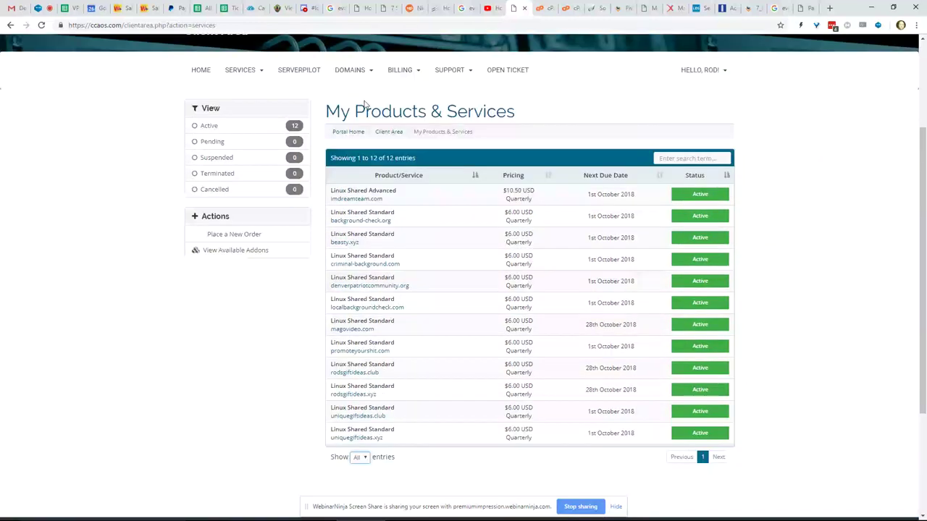
scroll(364, 105, up, 1)
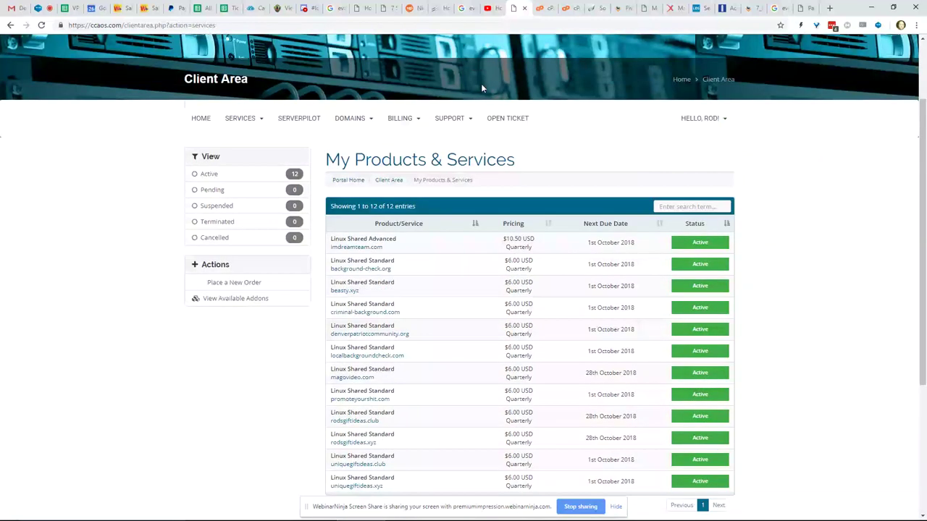
- Open Services > My Services and list the hosting accounts 50 entries per page
click(249, 120)
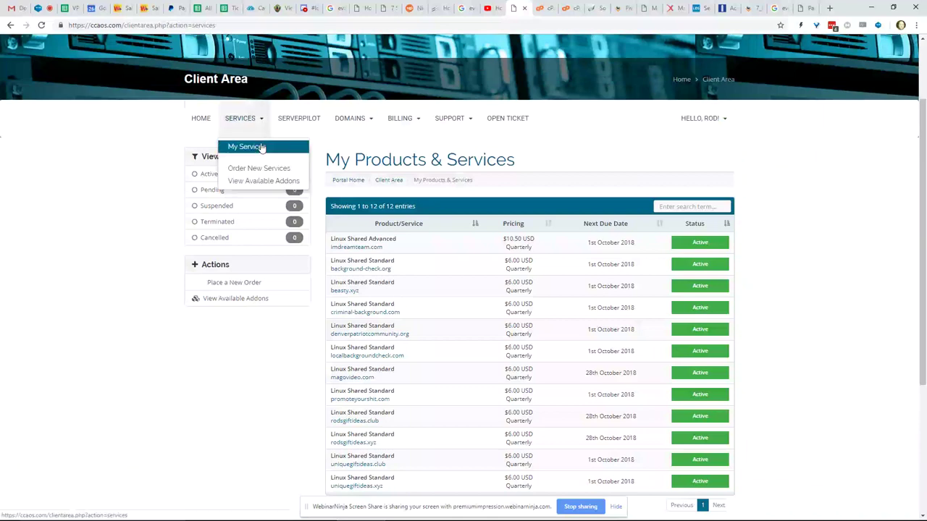
click(262, 147)
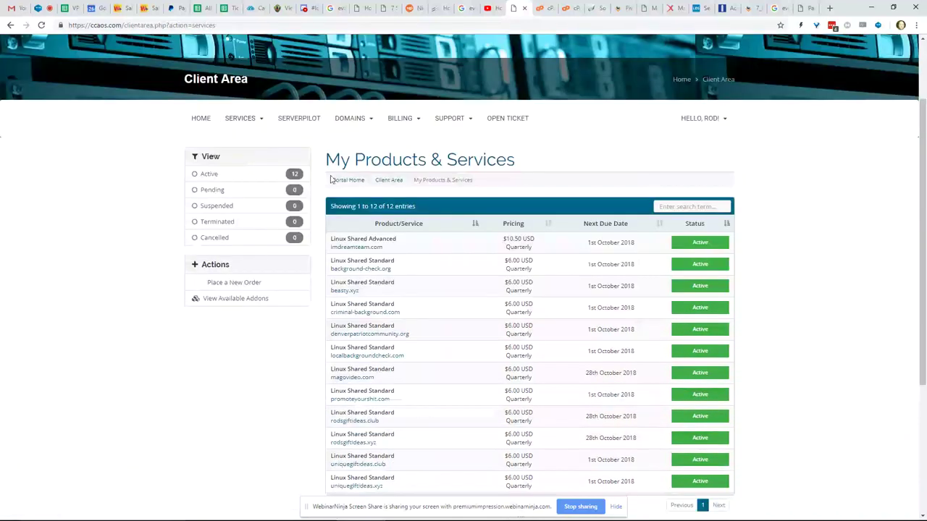
scroll(389, 282, down, 2)
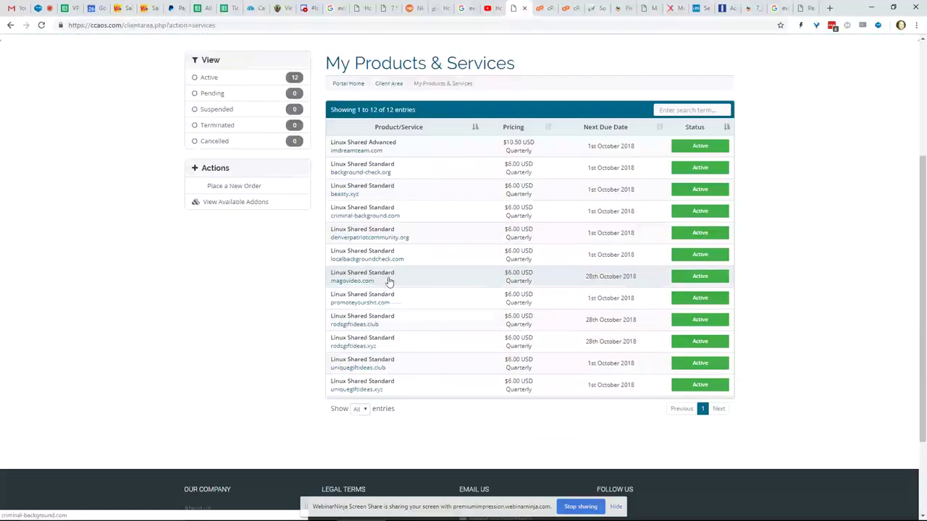
click(365, 411)
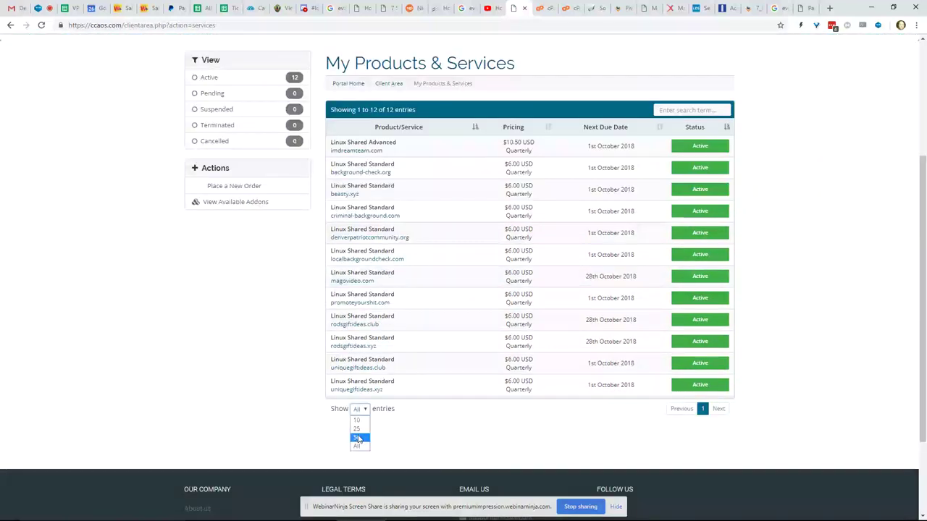
click(356, 445)
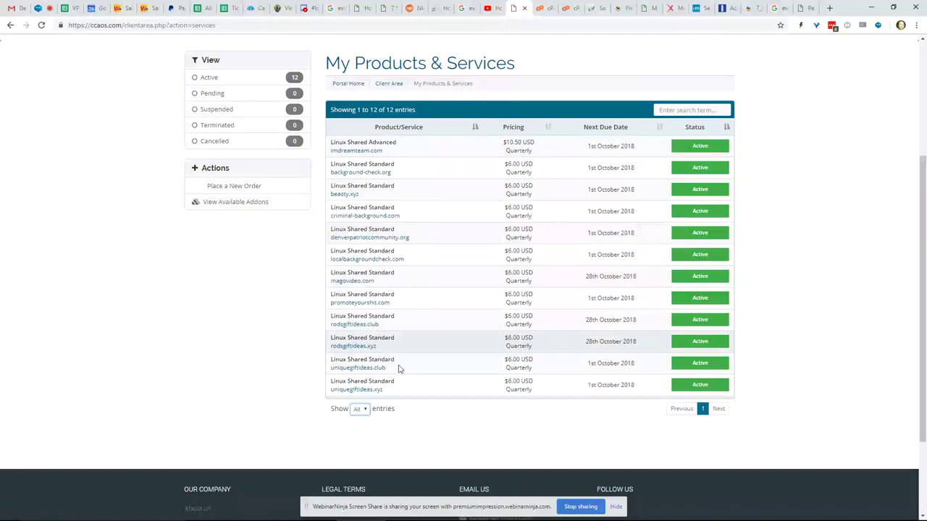
click(360, 409)
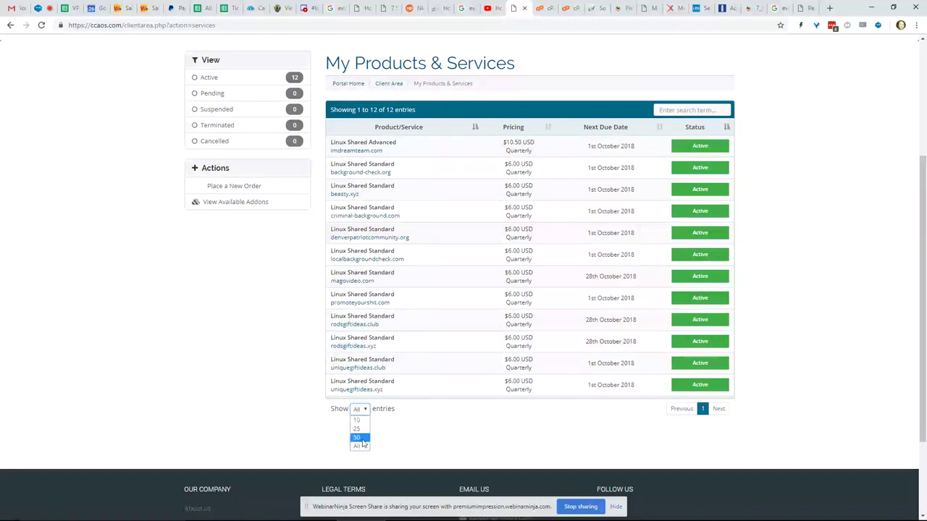
click(361, 438)
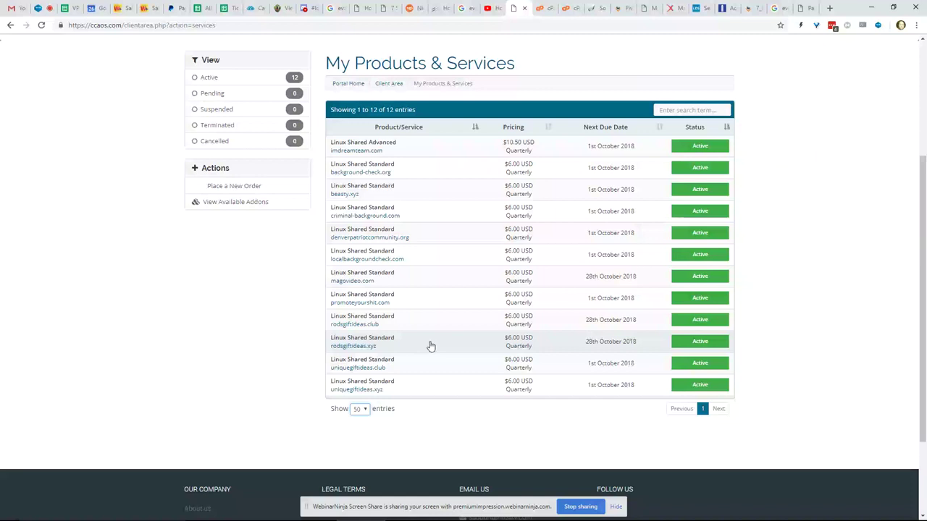
- Review the rodsgiftideas.xyz account details (Linux Shared Standard), then go to its cPanel tab
click(430, 346)
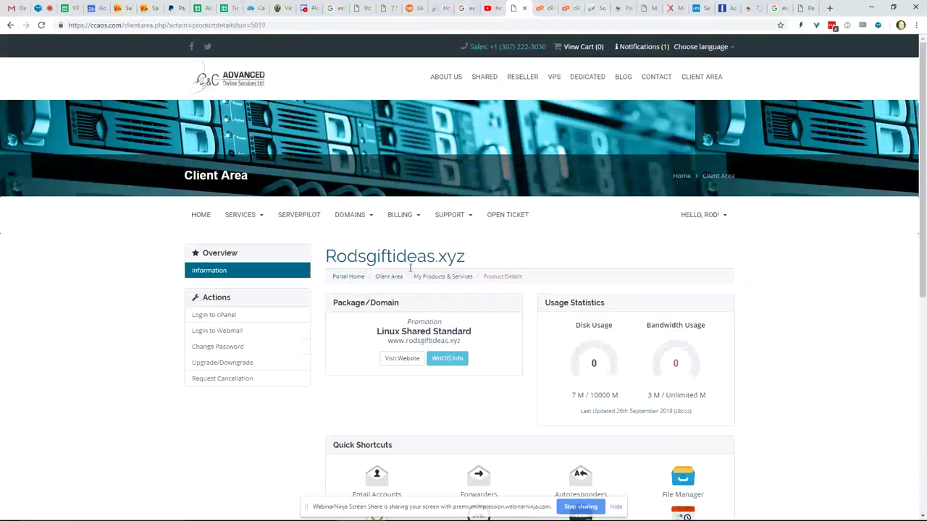
scroll(242, 223, down, 1)
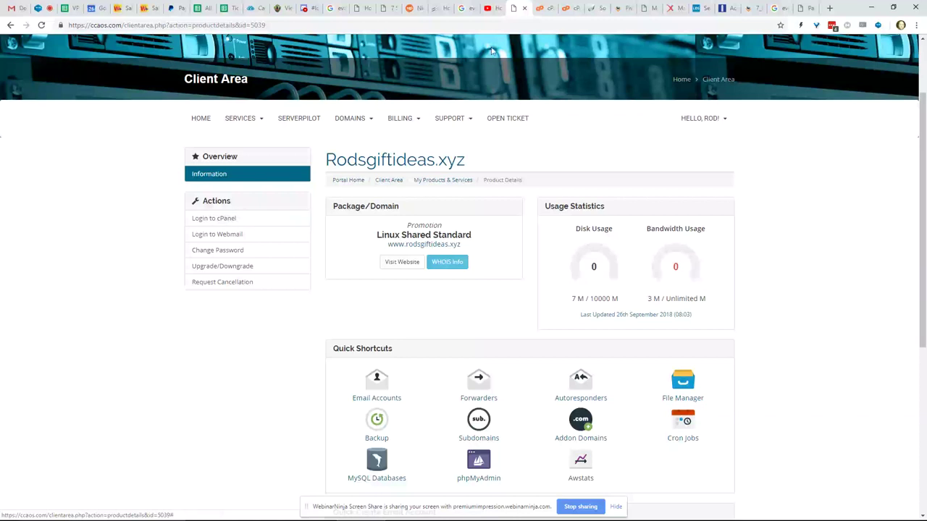
click(539, 9)
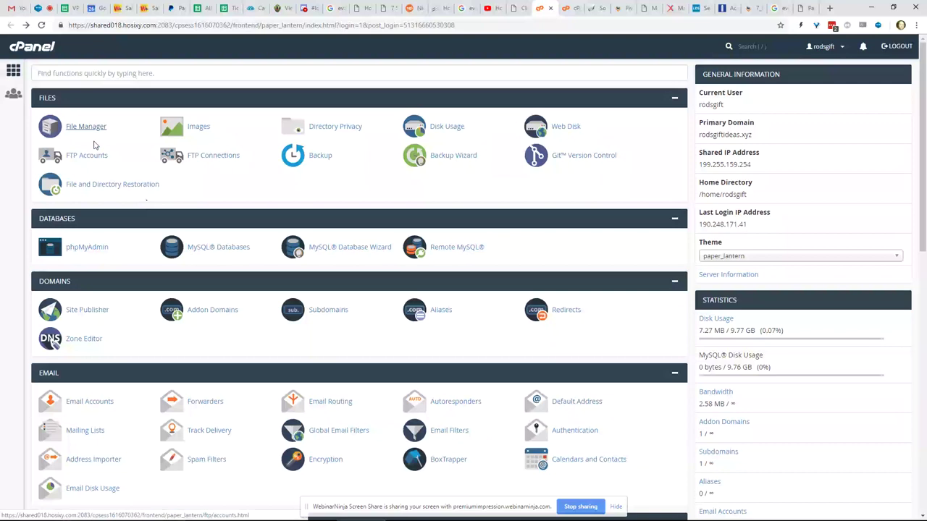
- Look over the cPanel dashboard, then bring up File Manager showing public_html
scroll(92, 144, down, 3)
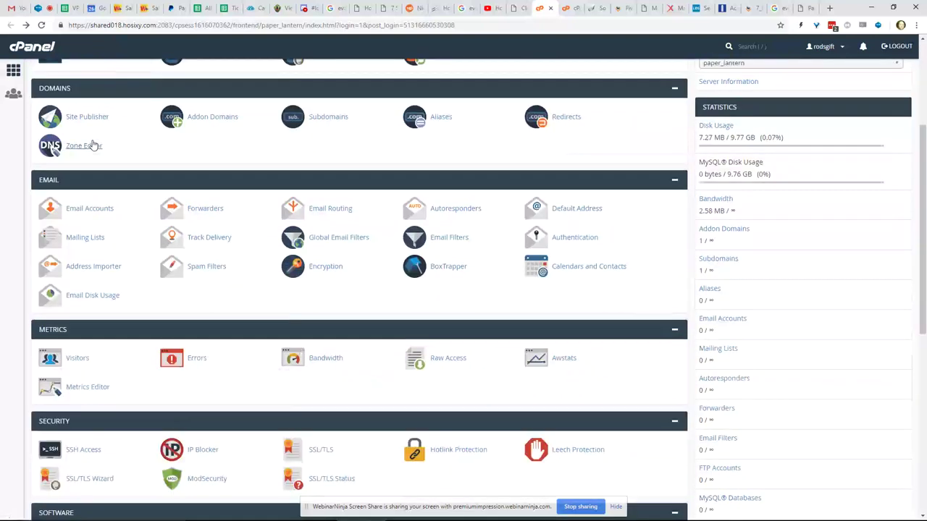
scroll(93, 144, down, 2)
scroll(93, 145, up, 1)
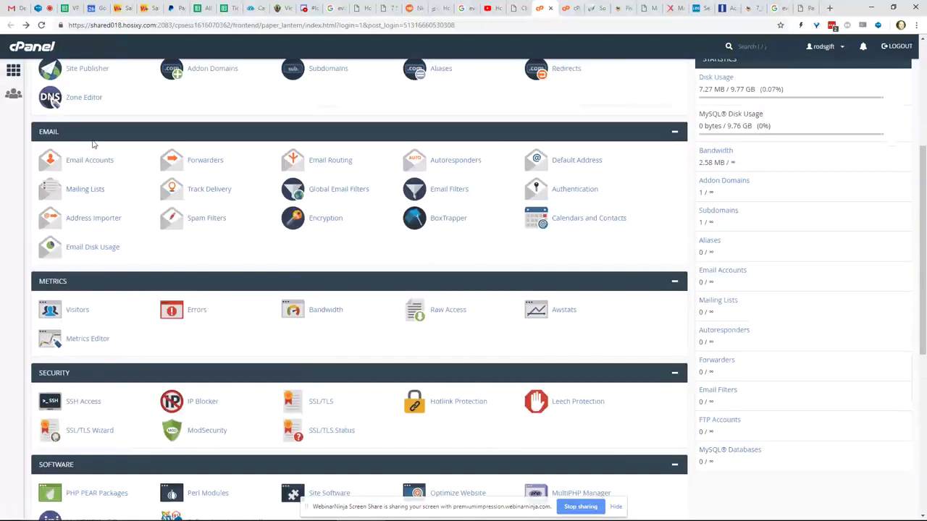
scroll(93, 144, up, 3)
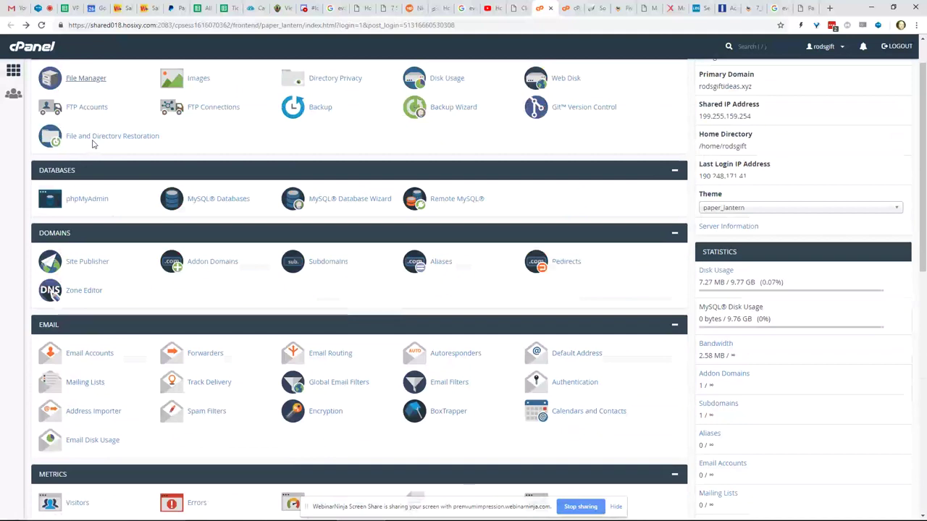
scroll(92, 144, up, 1)
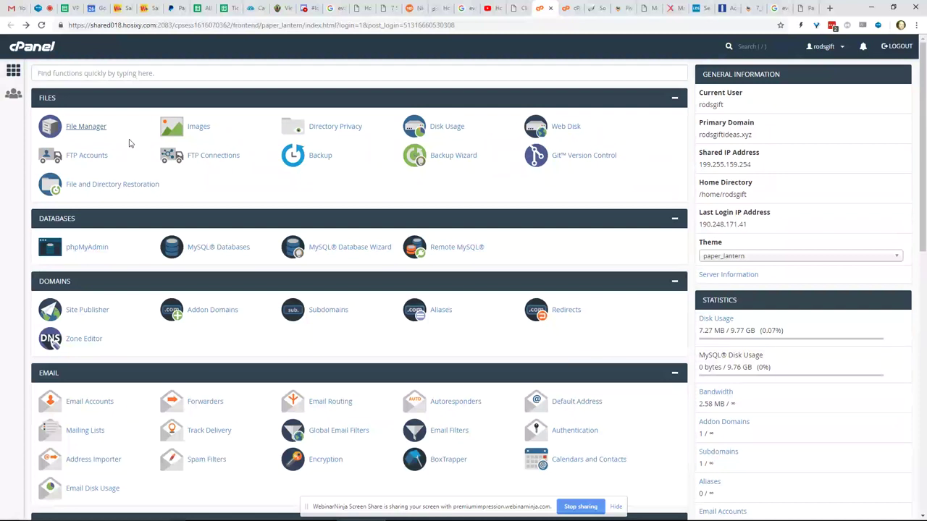
scroll(129, 142, down, 1)
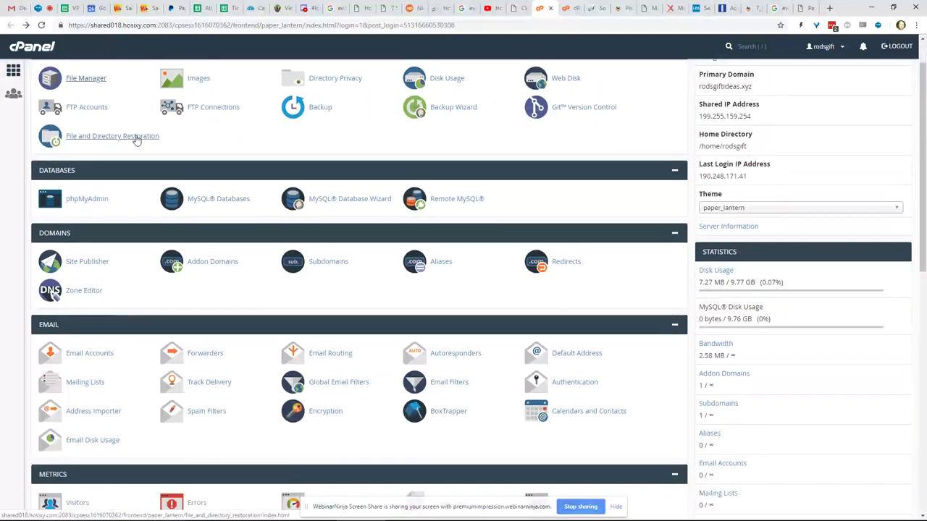
scroll(137, 116, down, 1)
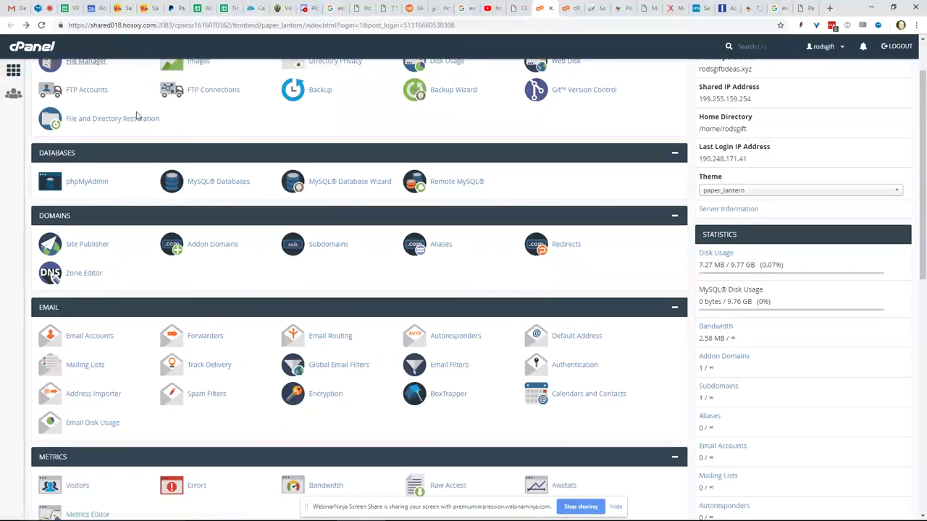
scroll(137, 116, up, 1)
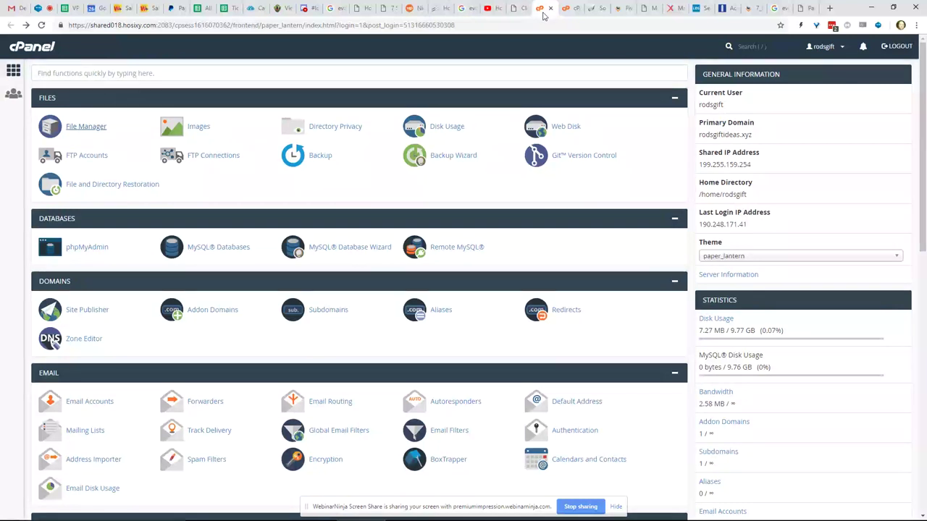
click(564, 12)
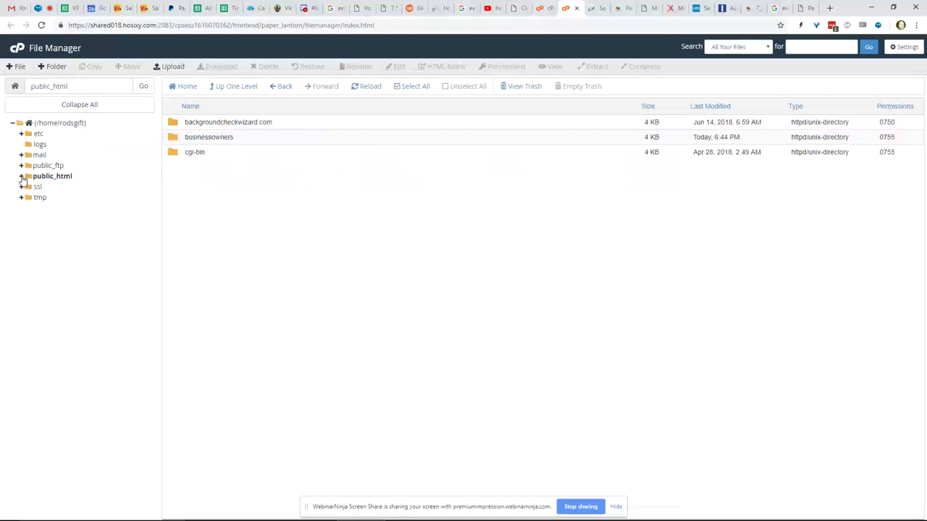
- Expand public_html in the folder tree and start a new folder inside it
click(22, 178)
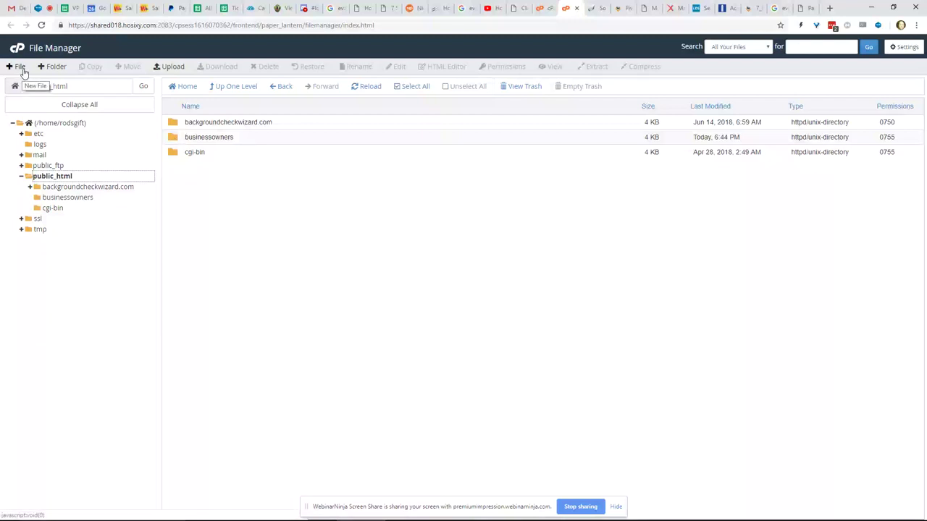
click(53, 67)
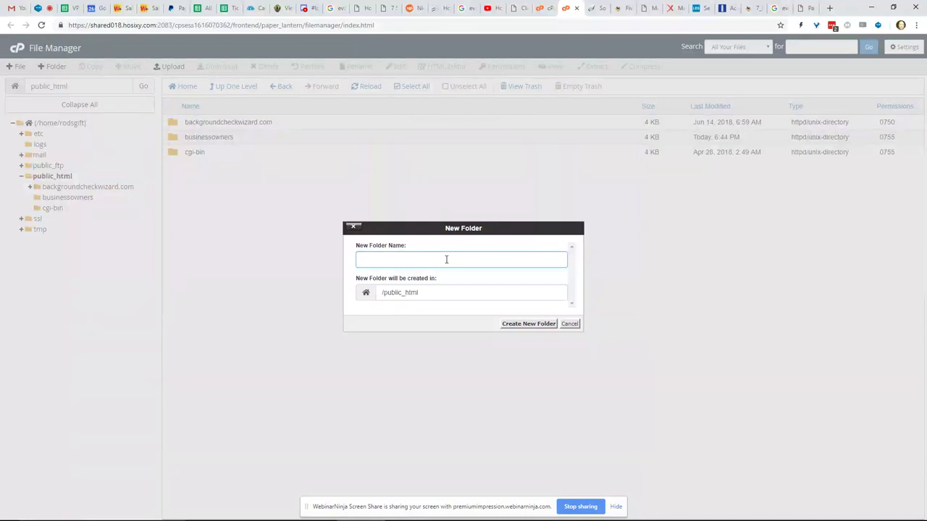
- Create a puppydogs folder in public_html, open businessowners, then go to Softaculous WordPress
text(puppydogs)
click(525, 327)
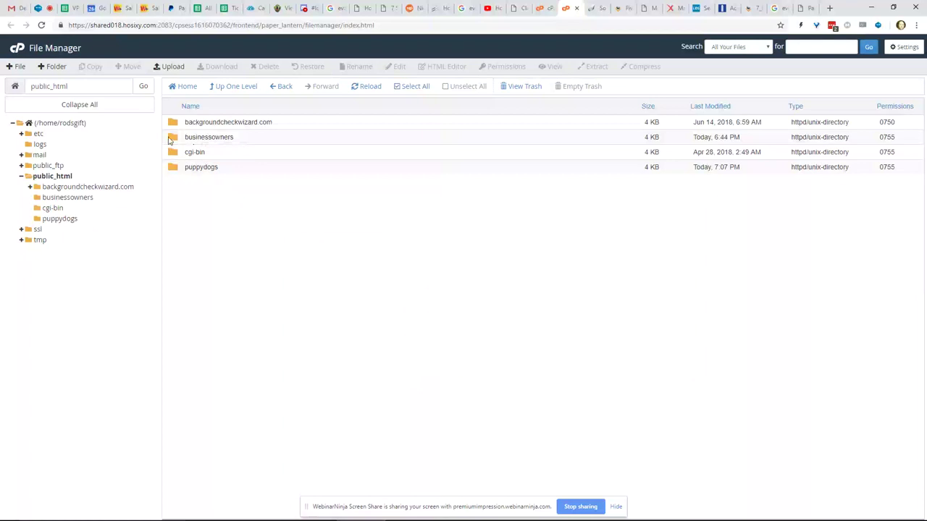
double_click(172, 138)
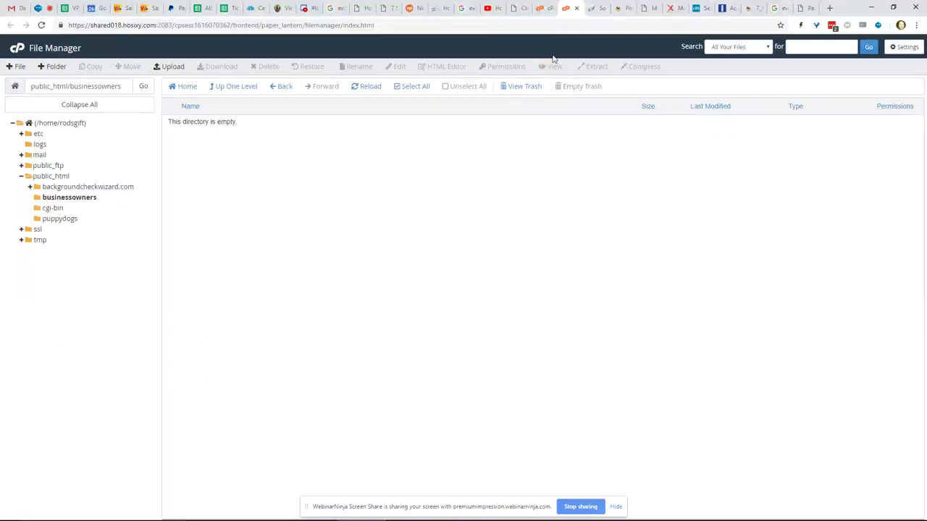
click(593, 9)
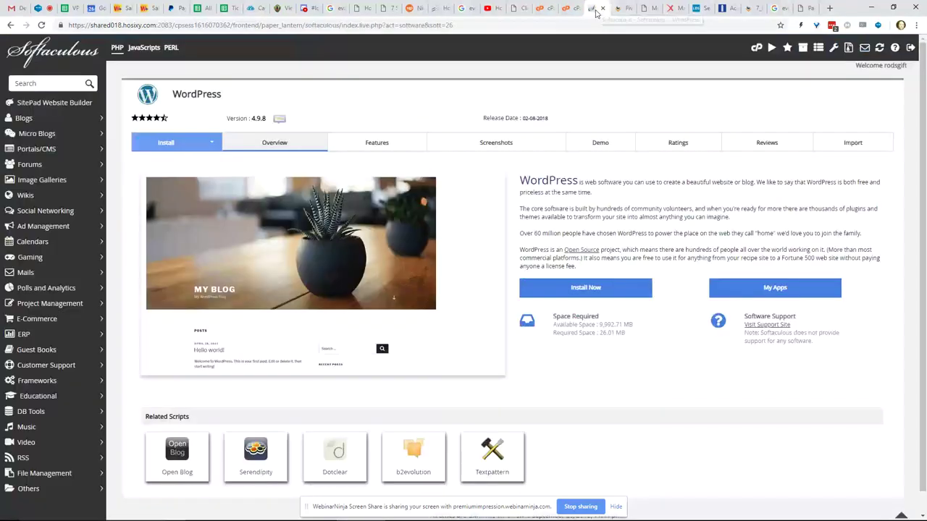
- Check the File Manager and cPanel home tabs, then start a Softaculous WordPress install
click(571, 9)
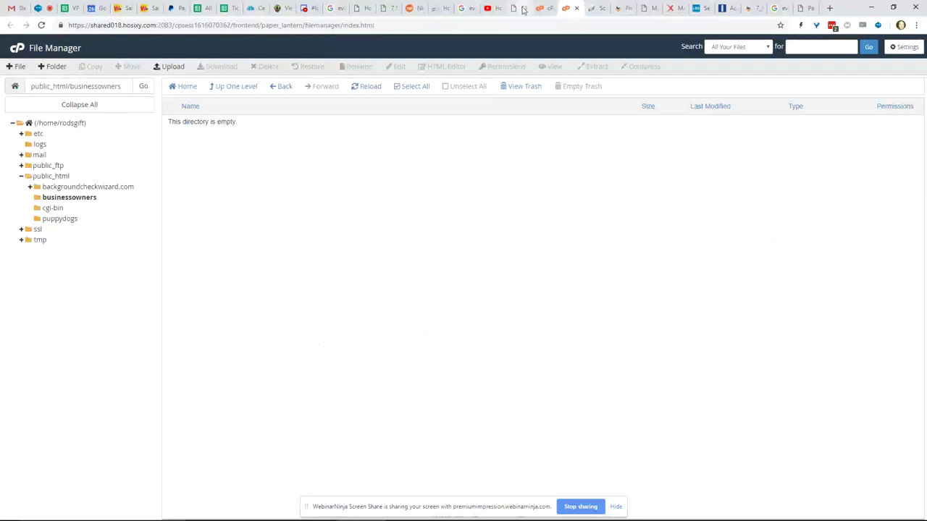
click(546, 11)
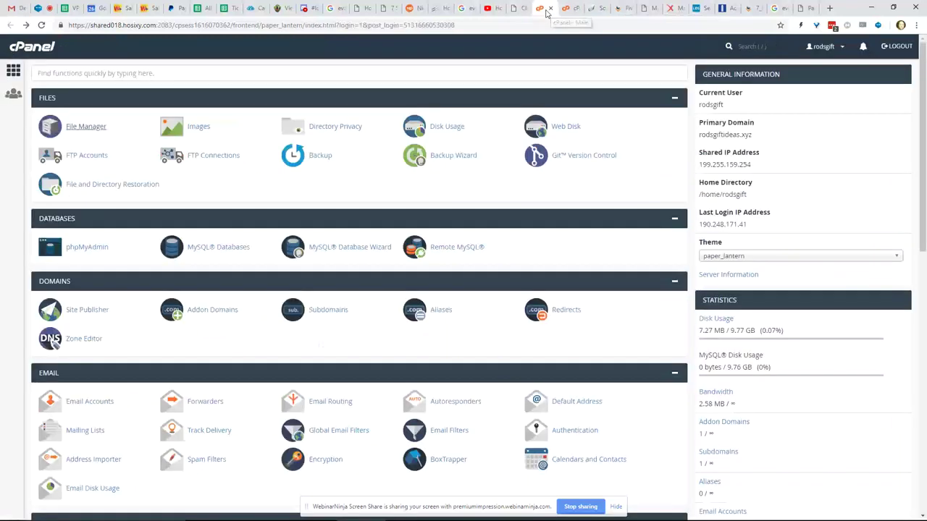
scroll(112, 305, down, 5)
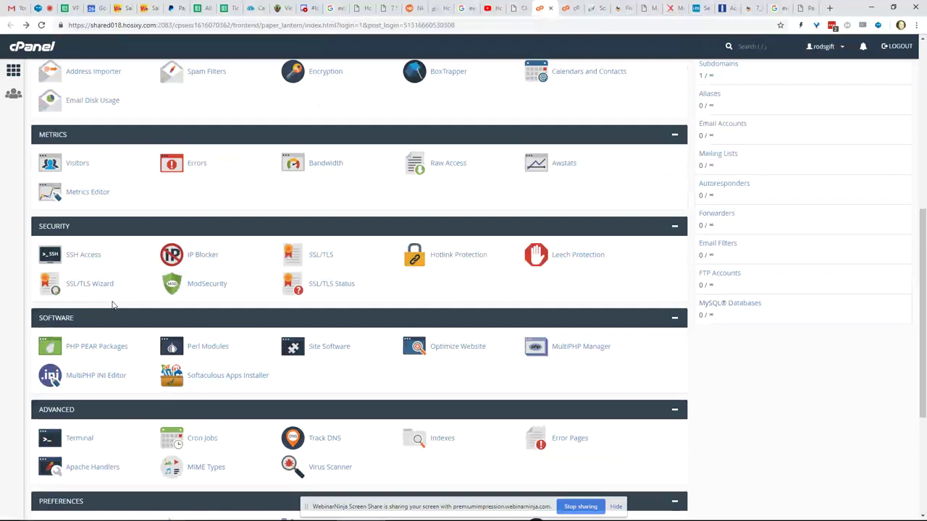
scroll(112, 305, down, 3)
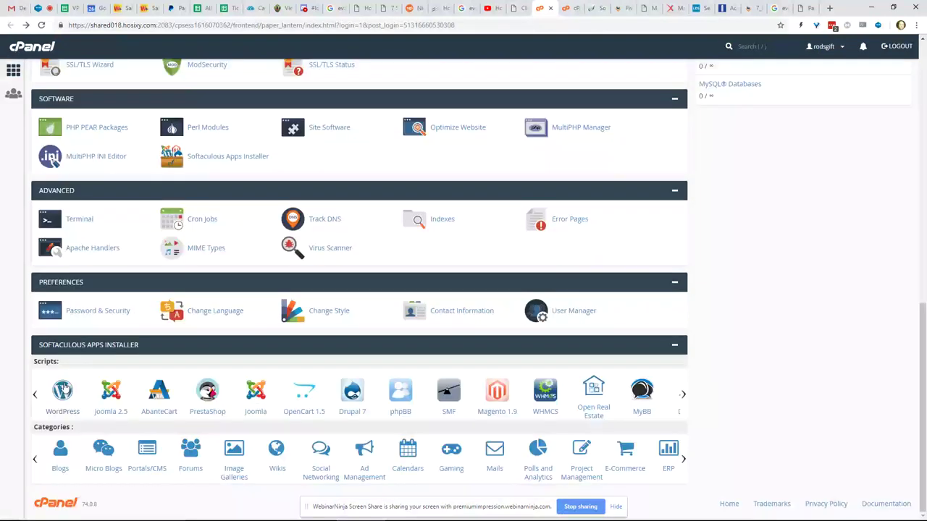
click(590, 11)
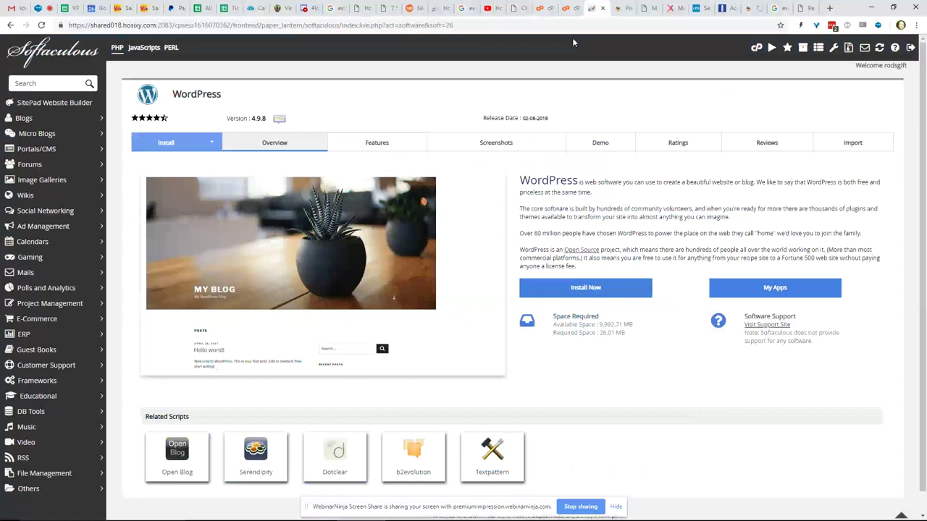
scroll(572, 42, down, 1)
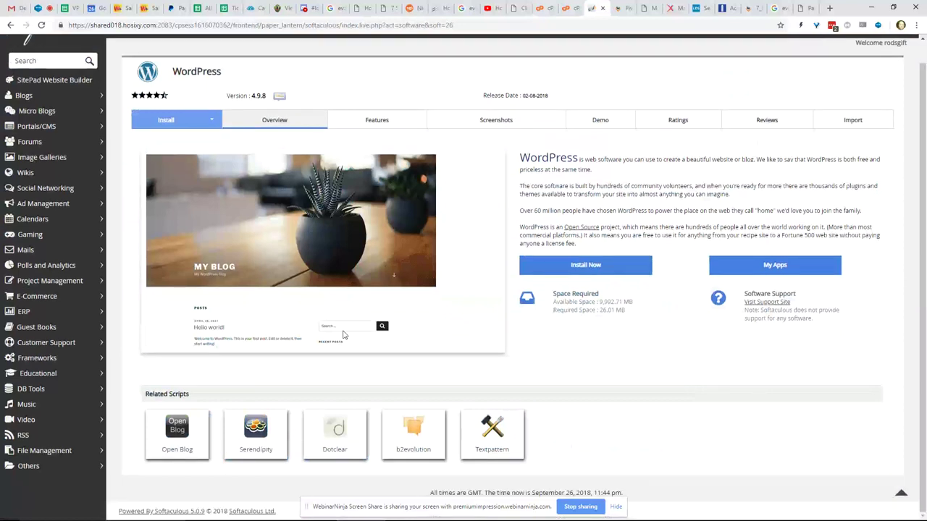
click(547, 270)
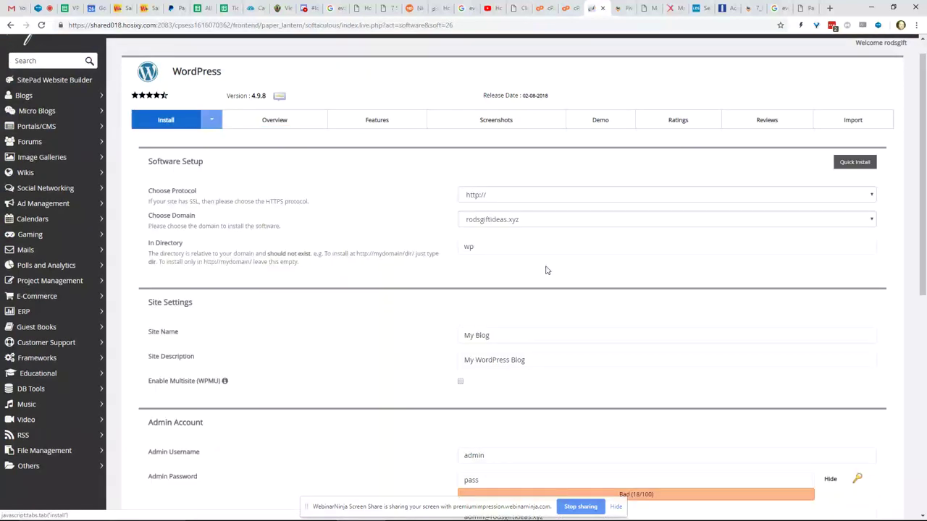
click(504, 198)
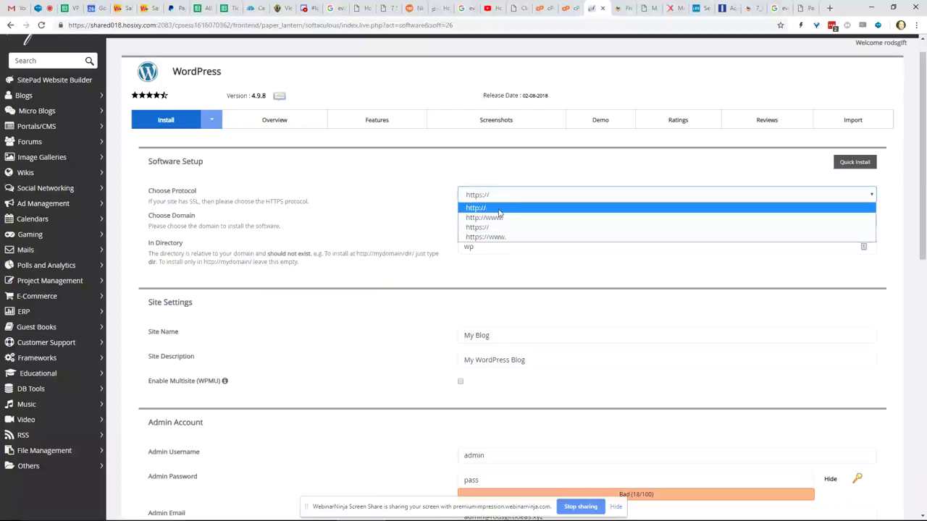
click(499, 210)
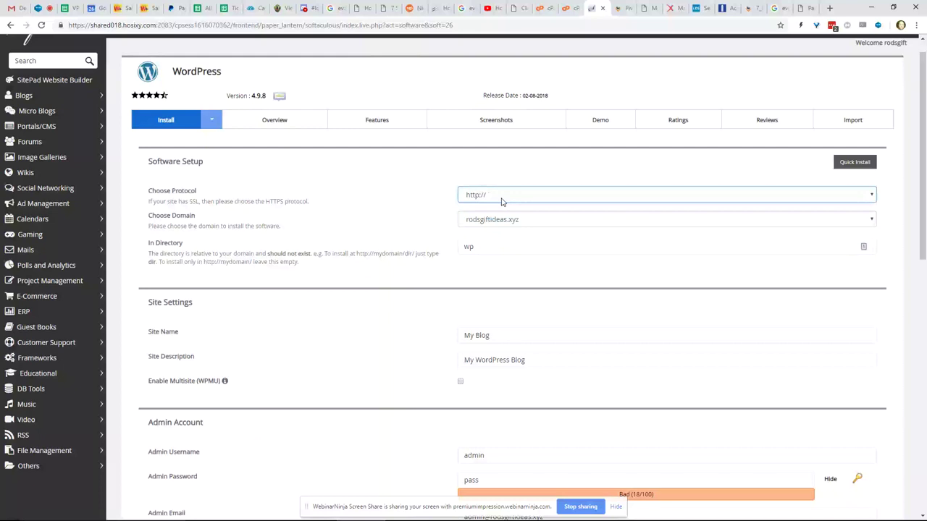
key(Tab)
key(Tab)
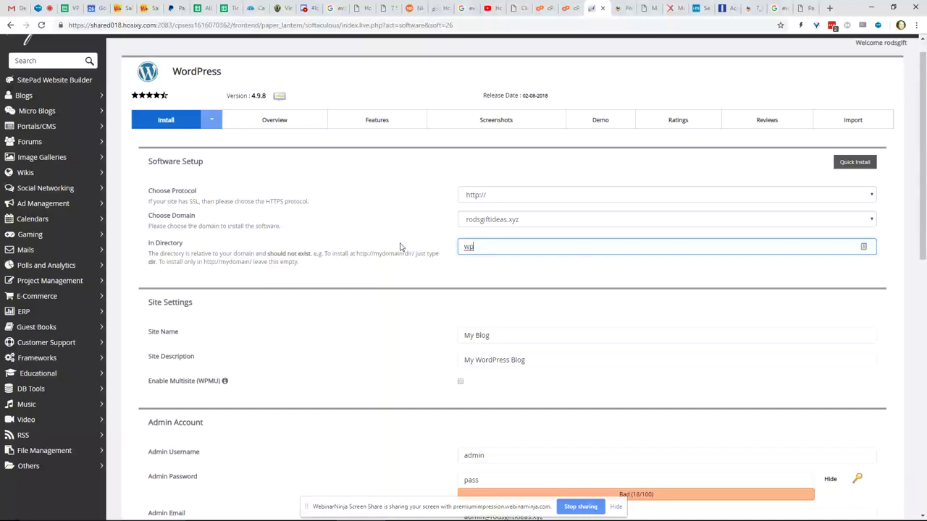
key(BackSpace)
key(BackSpace)
text(bu)
text(si)
text(ness)
text(wo)
text(ner)
text(s)
scroll(517, 292, down, 1)
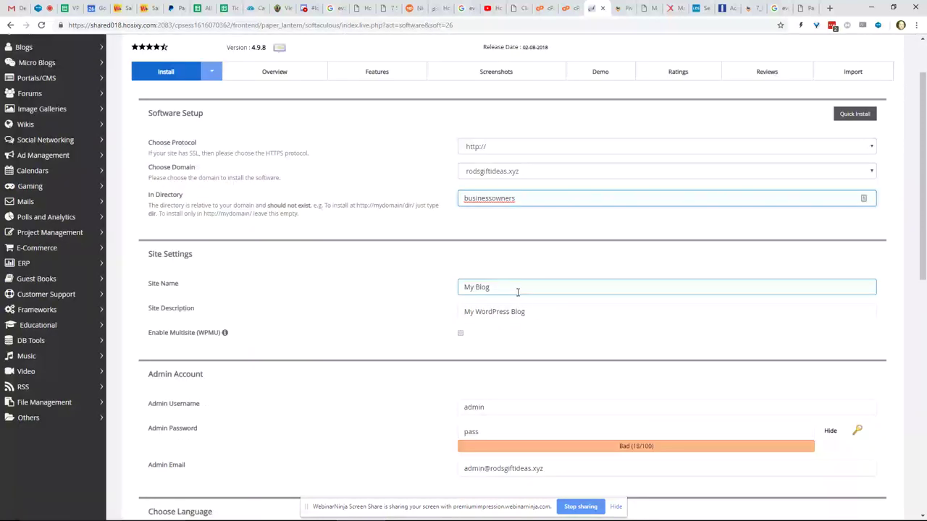
scroll(464, 293, down, 1)
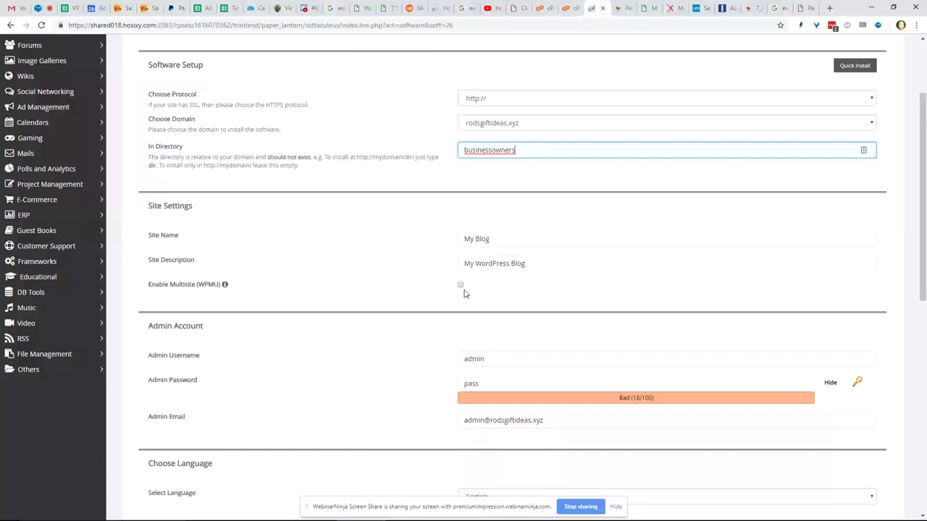
- Replace the default admin username with the owner's own username
double_click(490, 363)
text(ro)
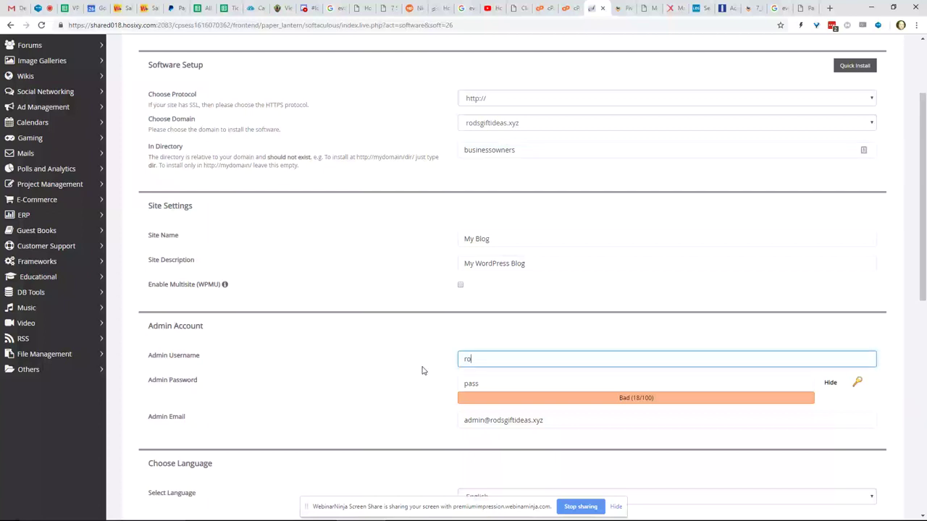
text(dalley)
- Clear the default admin password and enter a new, strong password
click(532, 386)
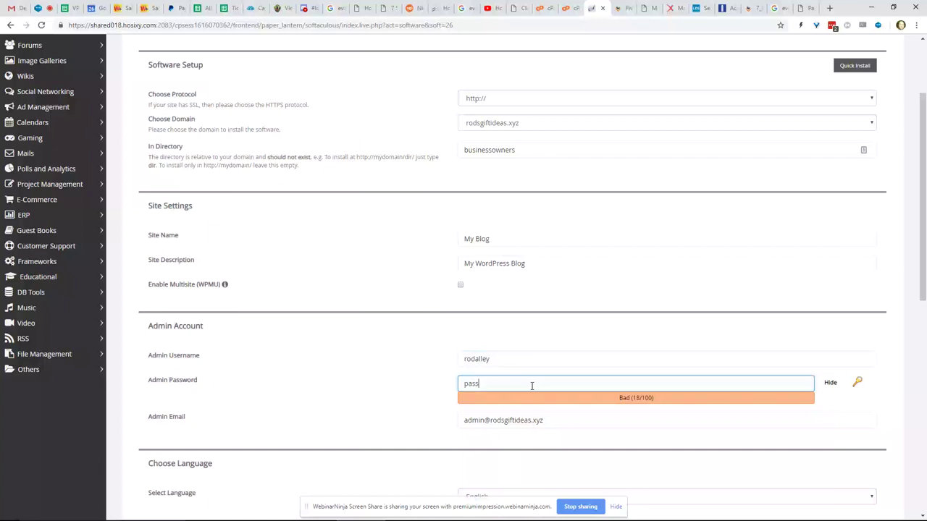
key(BackSpace)
key(BackSpace)
key(BackSpace)
key(BackSpace)
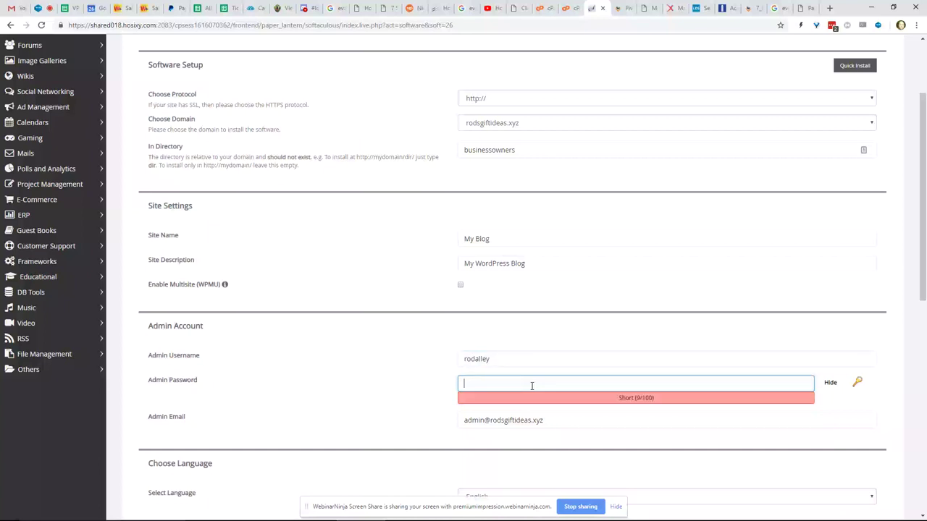
key(BackSpace)
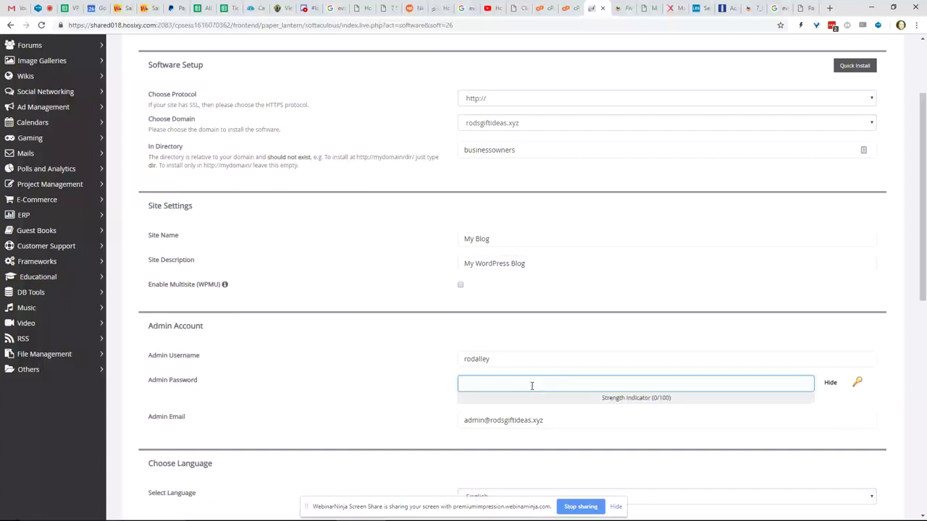
click(831, 382)
click(700, 387)
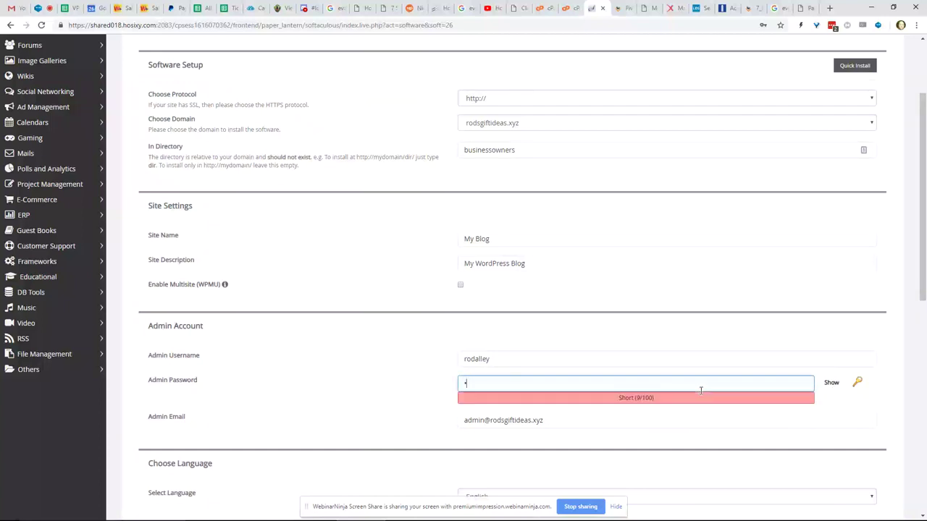
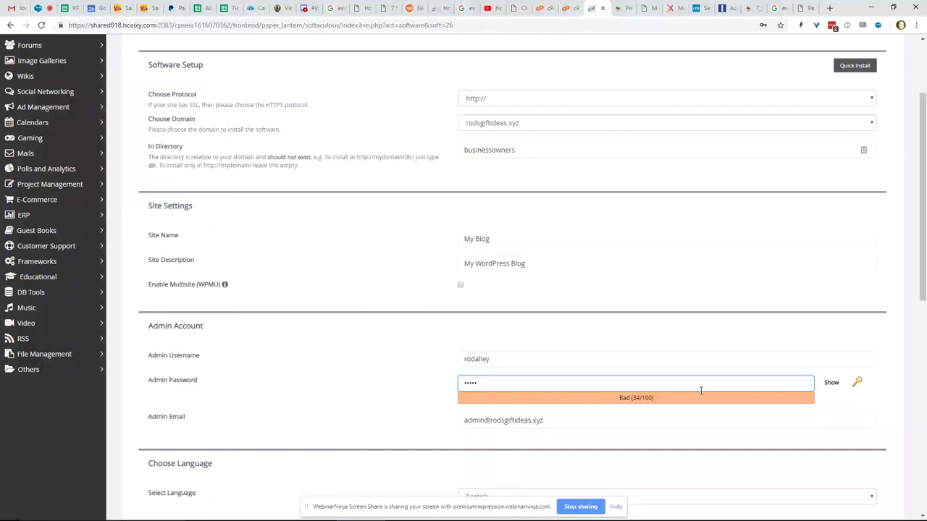
key(BackSpace)
key(BackSpace)
key(BackSpace)
key(BackSpace)
key(BackSpace)
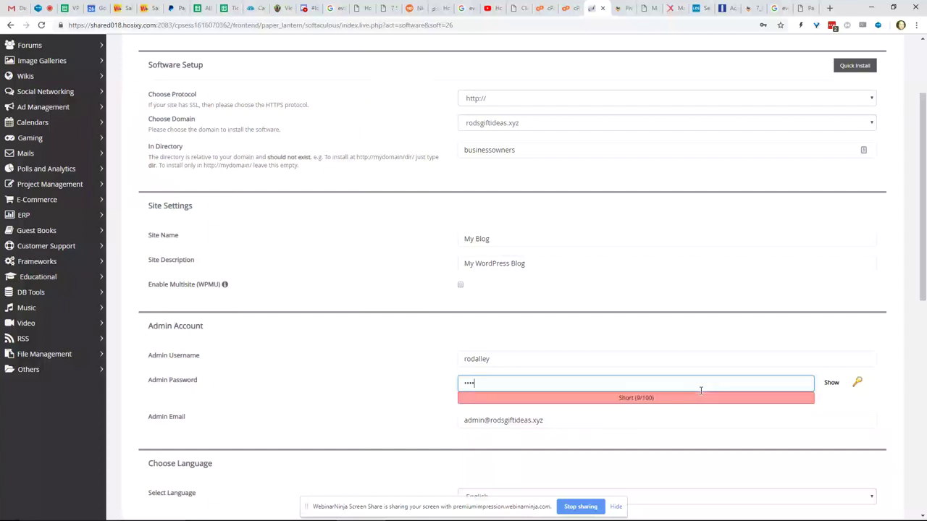
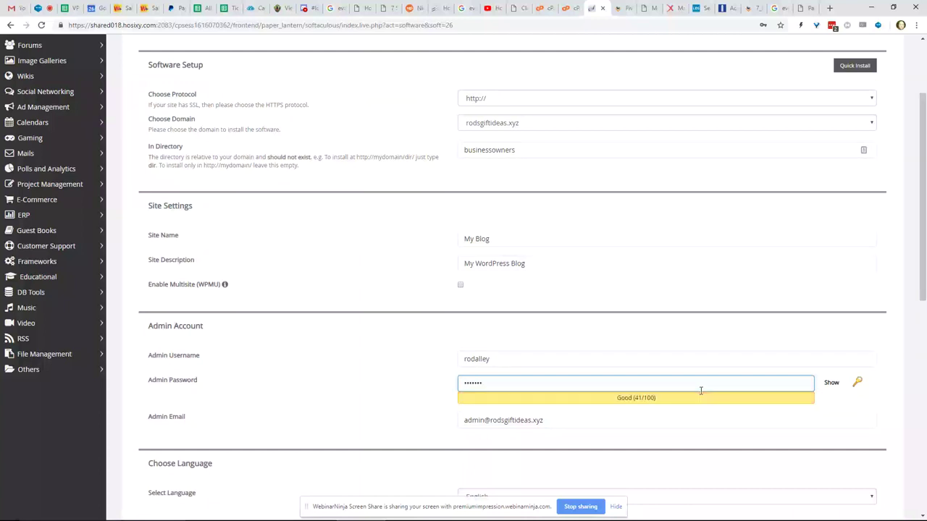
- Replace the default admin email with the owner's email address
click(556, 421)
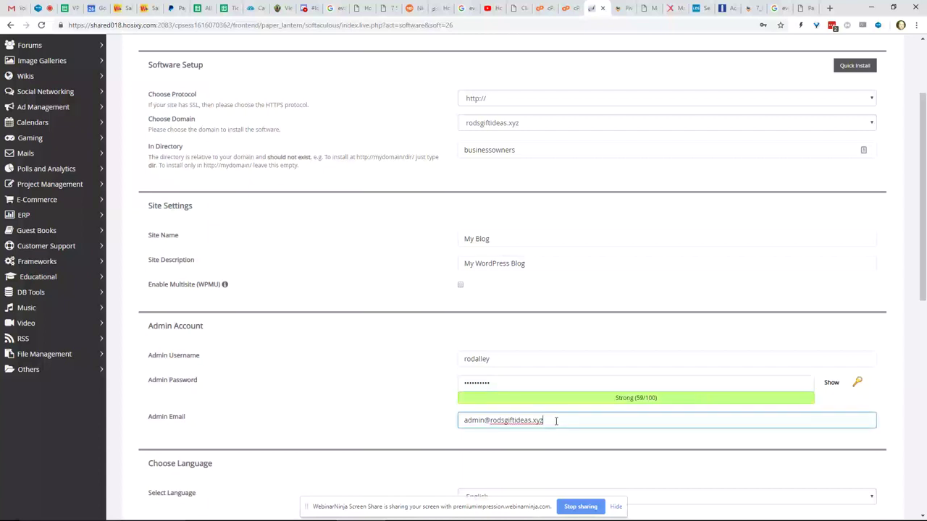
drag(556, 421, 557, 342)
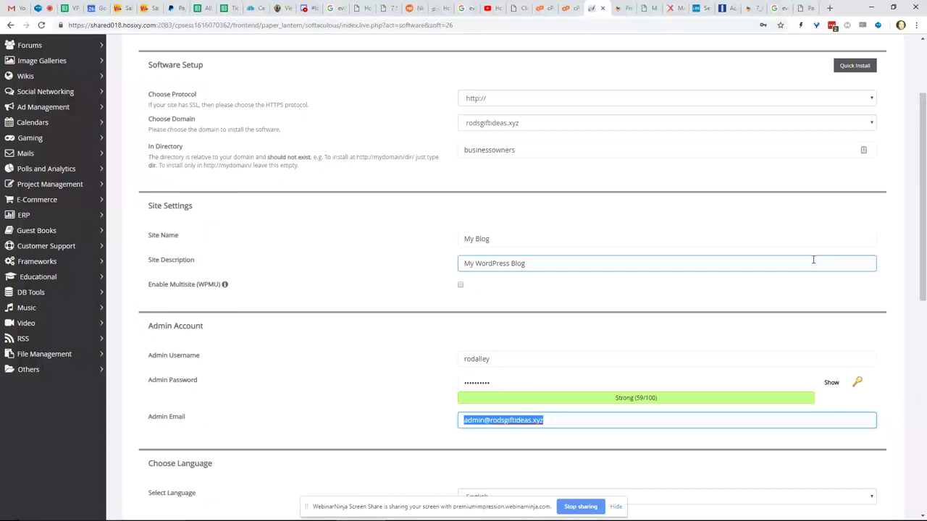
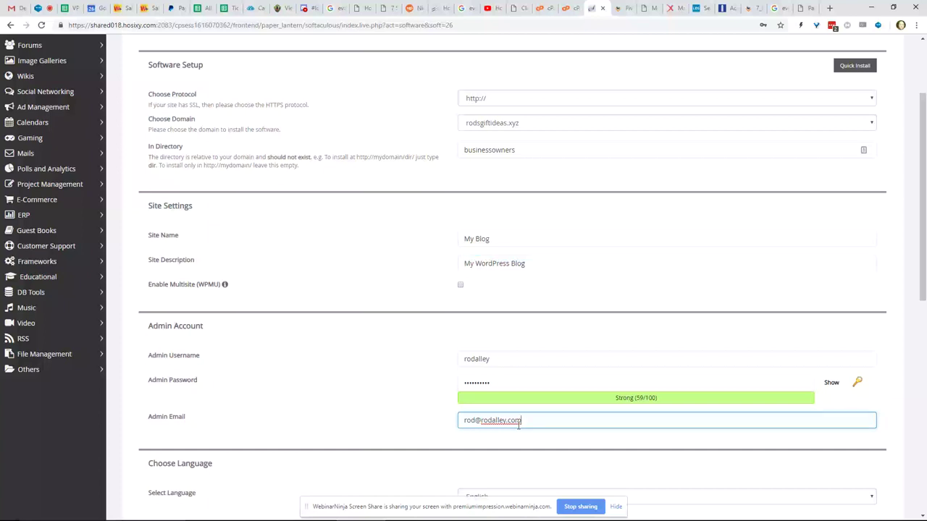
drag(519, 426, 437, 416)
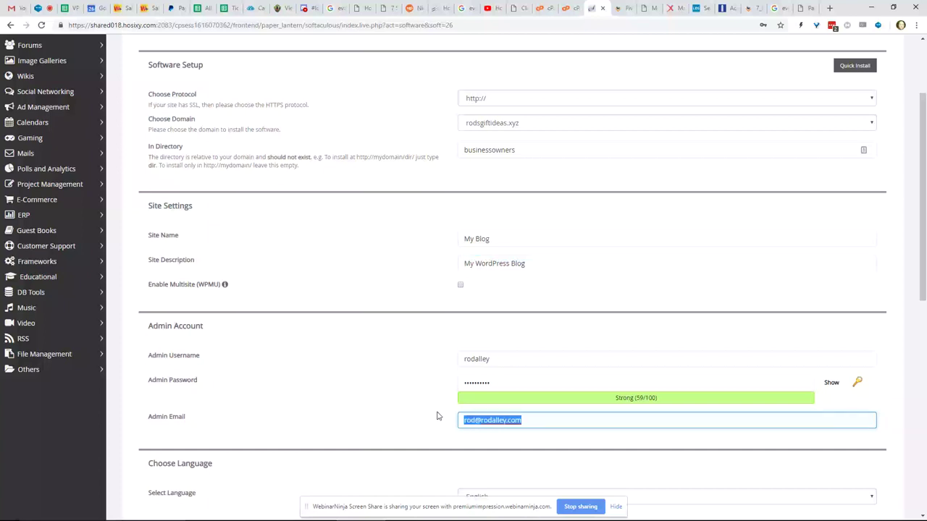
scroll(587, 427, down, 3)
scroll(586, 427, down, 1)
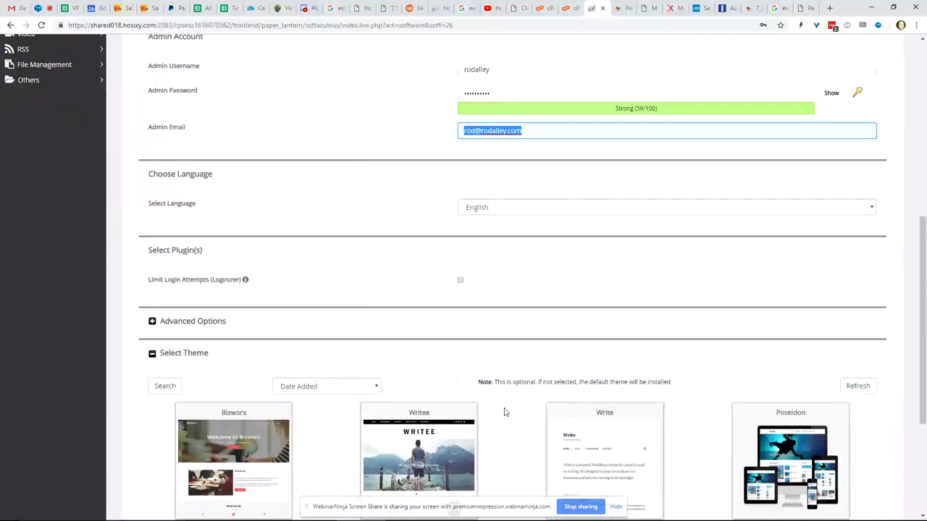
scroll(489, 345, down, 3)
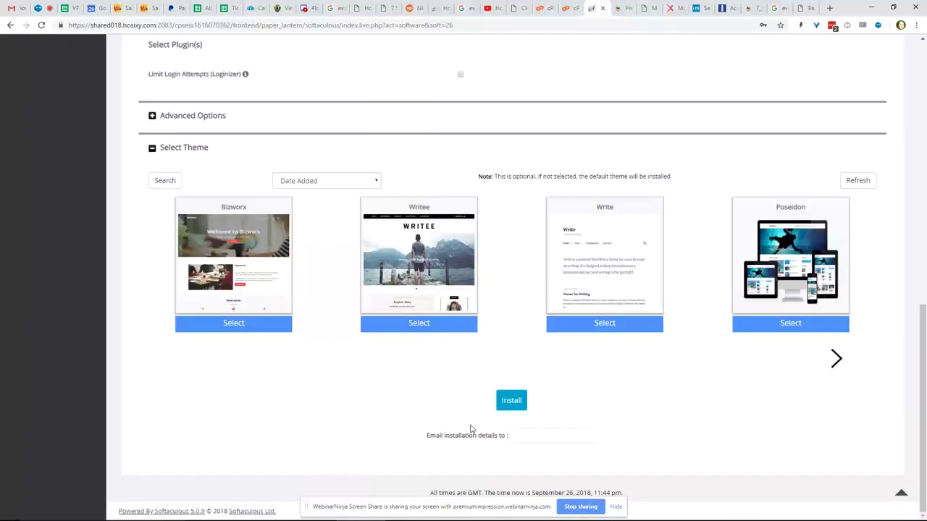
- Fill in 'Email installation details to' with the owner's email address and submit the install
click(516, 441)
scroll(525, 324, up, 1)
scroll(525, 325, up, 3)
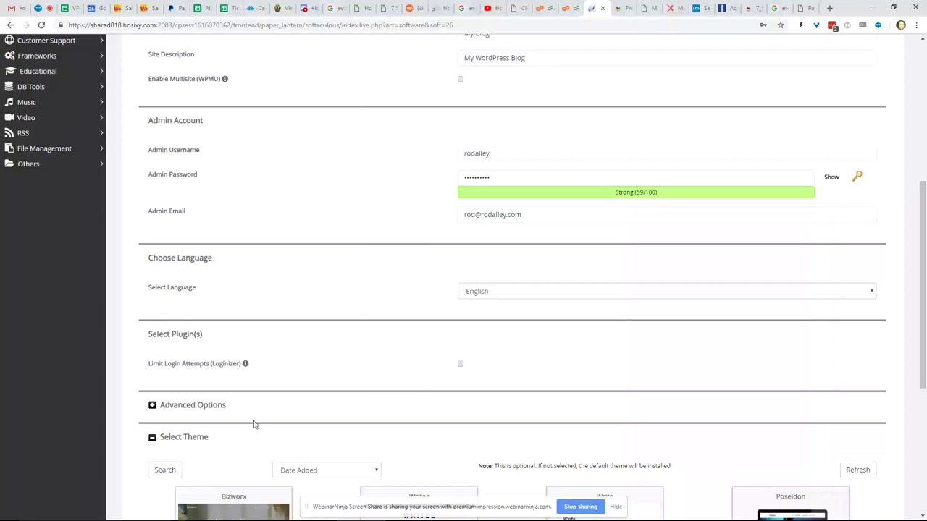
scroll(254, 424, down, 3)
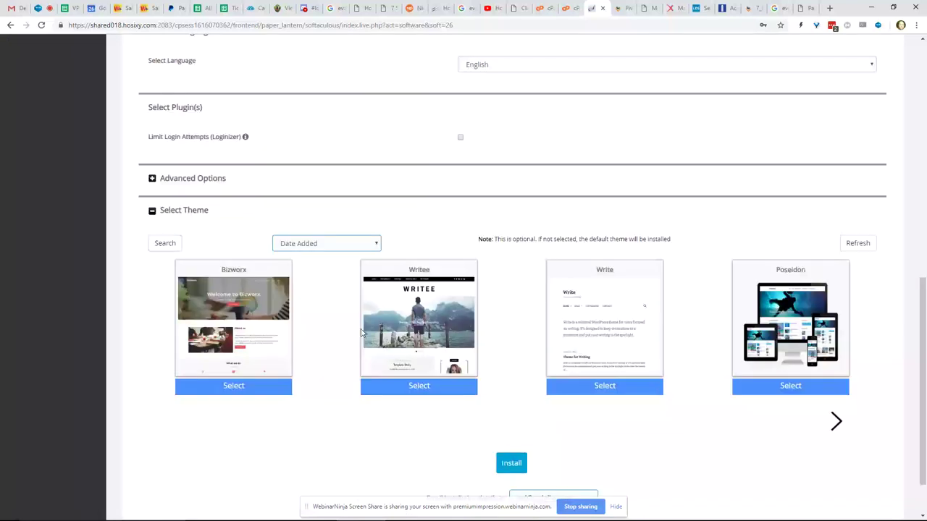
scroll(459, 336, up, 8)
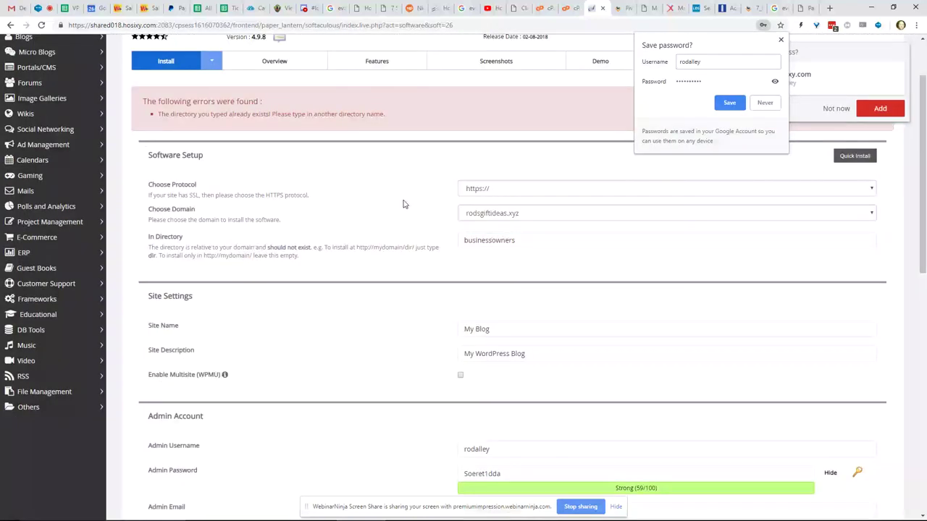
- Save the admin login in Chrome, then switch to File Manager to check businessowners
scroll(383, 183, up, 1)
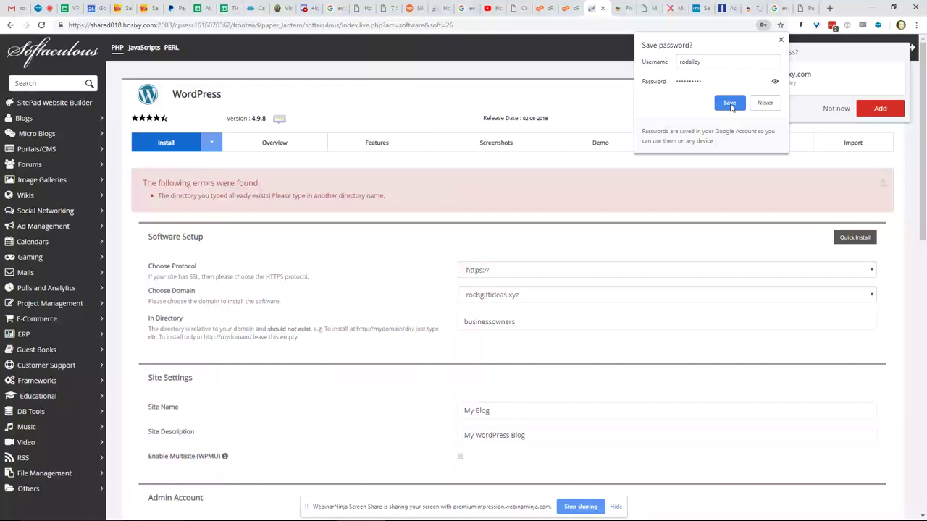
click(730, 104)
click(529, 322)
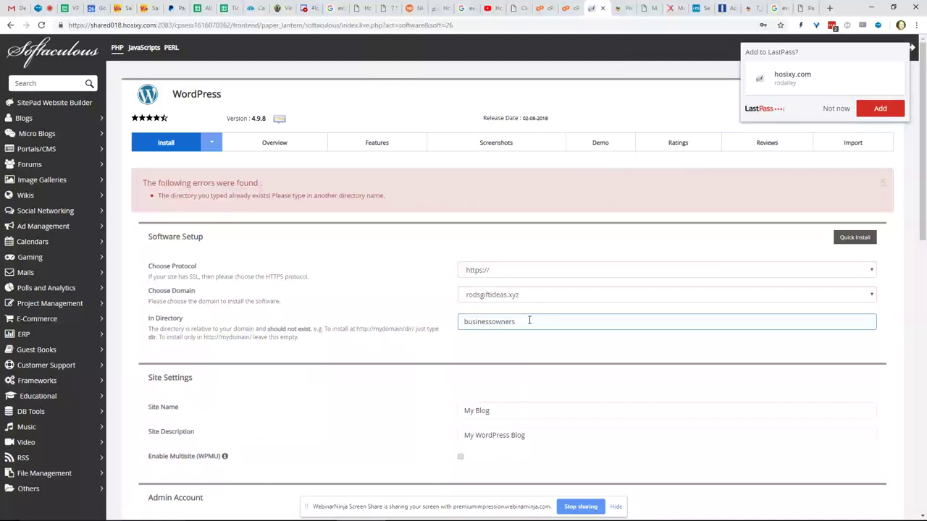
click(568, 8)
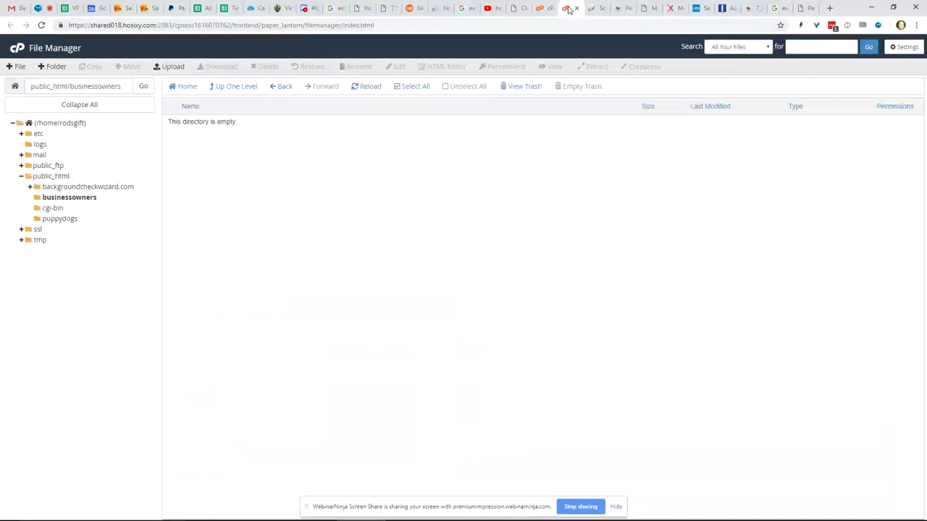
- Delete the businessowners folder from public_html and go back to the cPanel home page
click(233, 87)
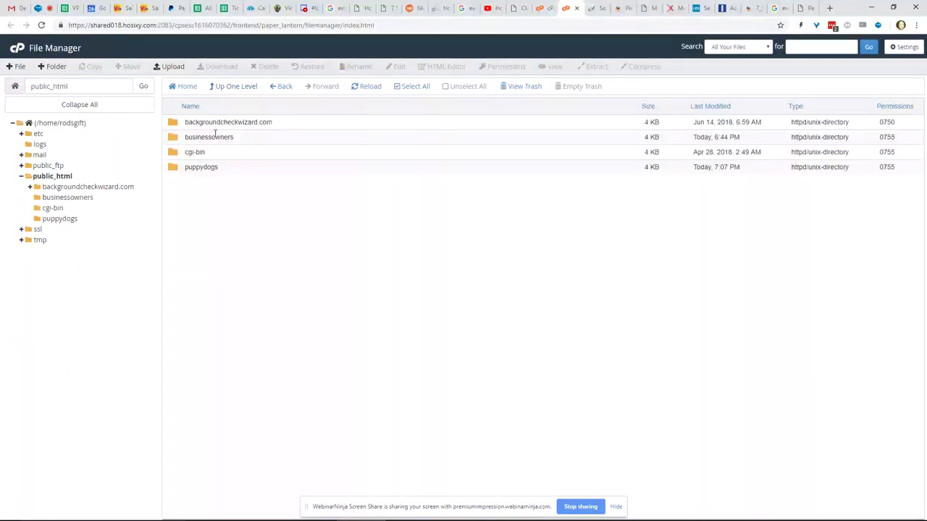
click(212, 137)
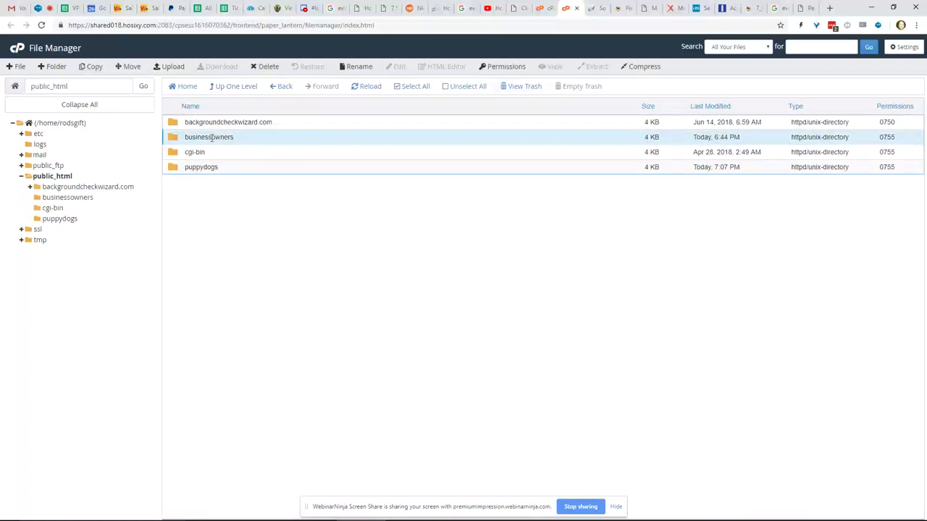
click(268, 66)
click(544, 307)
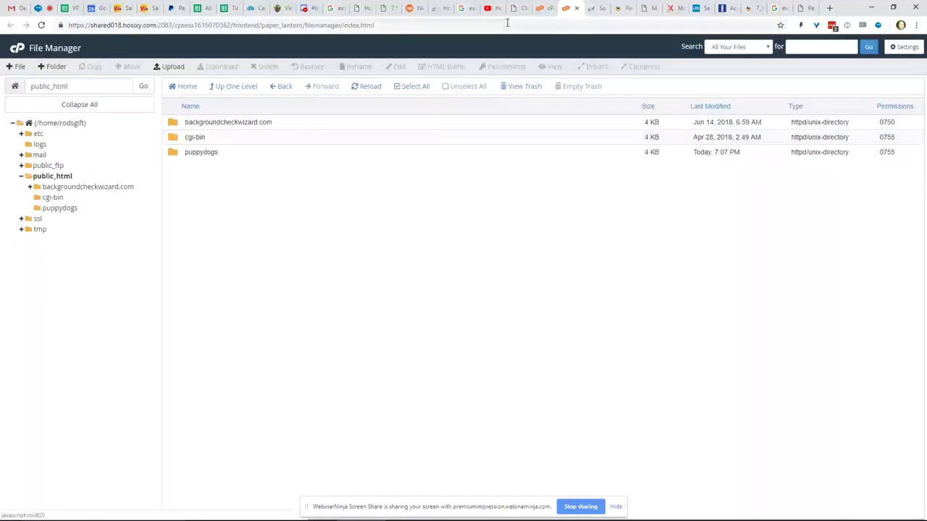
click(544, 13)
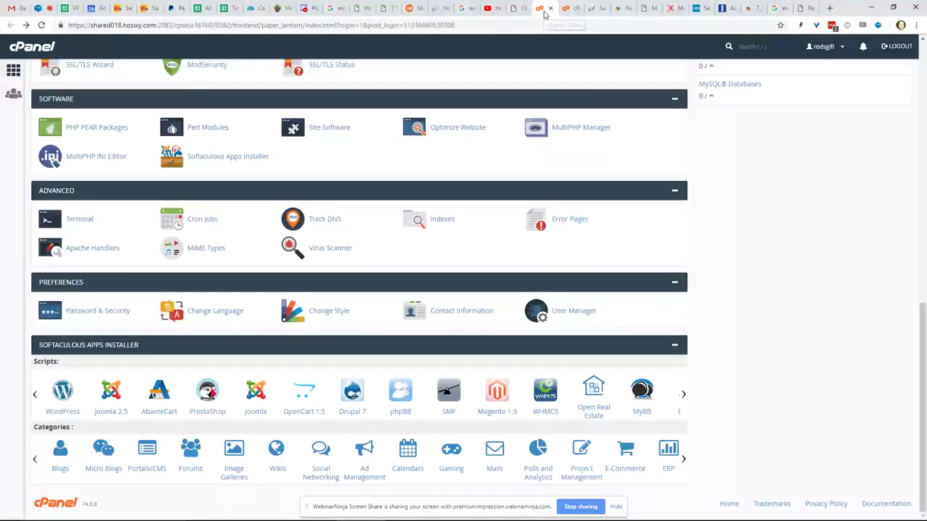
click(62, 394)
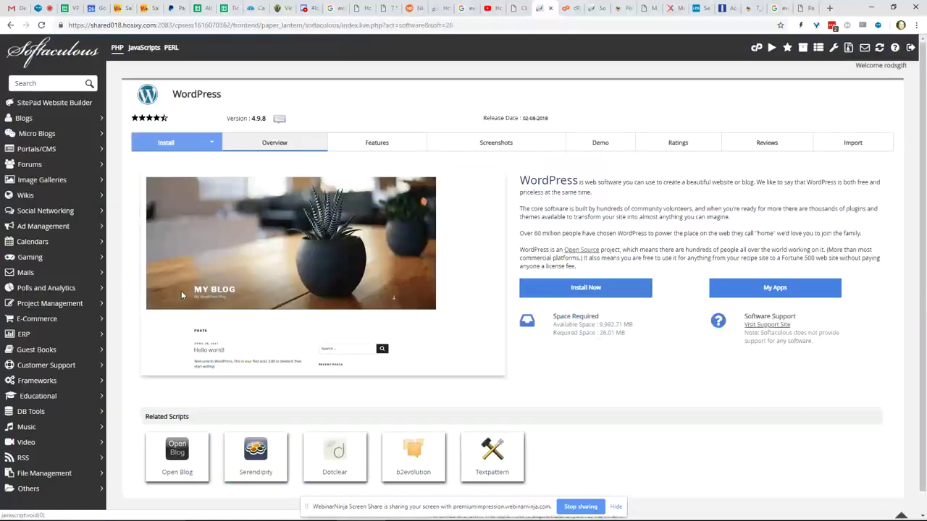
click(585, 288)
click(523, 239)
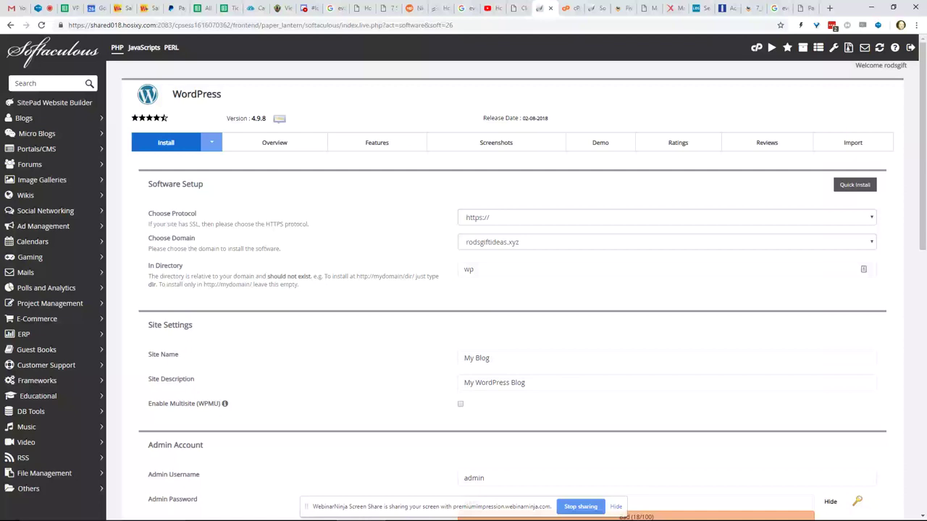
click(868, 224)
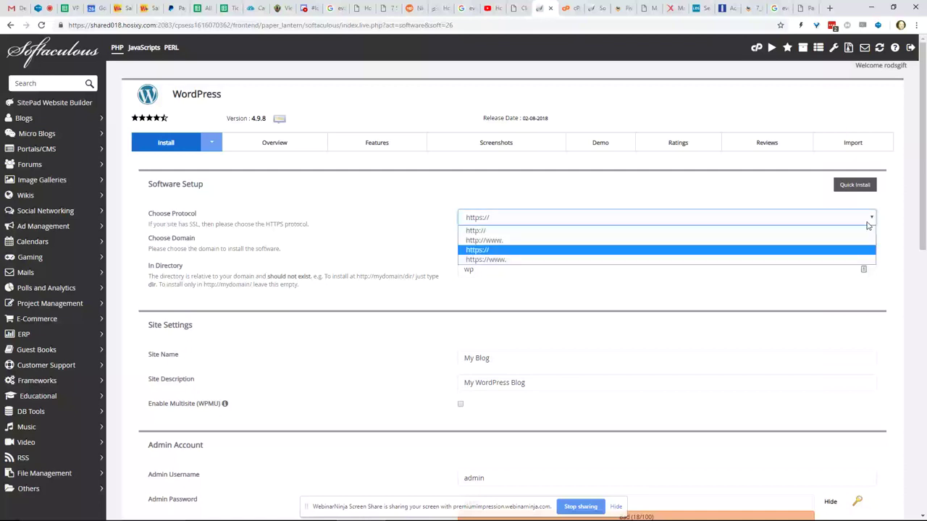
click(789, 231)
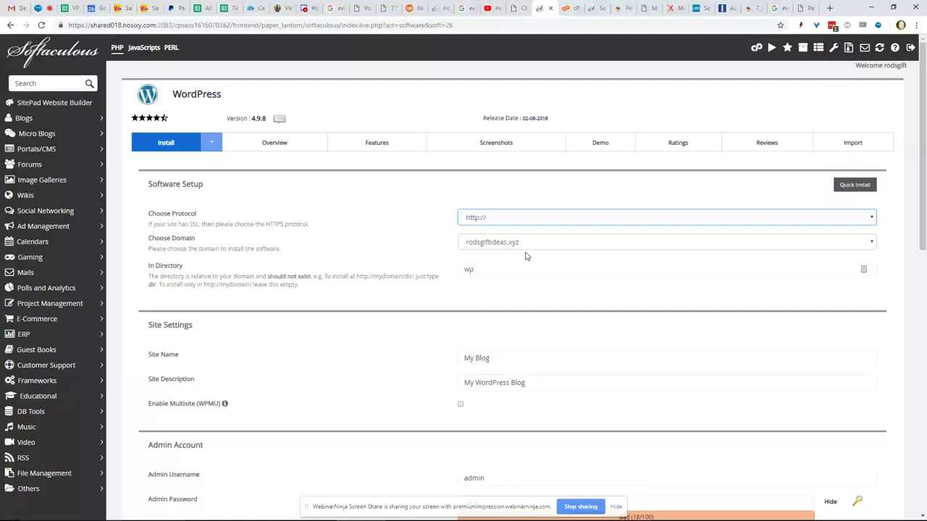
key(Tab)
key(Tab)
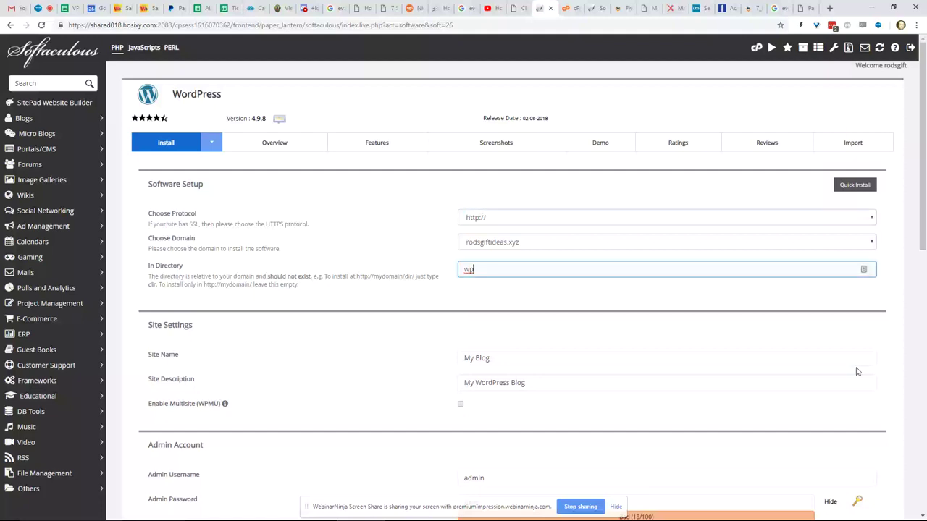
key(BackSpace)
key(BackSpace)
text(businessowners)
- Replace the default 'admin' username with the owner's own admin username
scroll(857, 372, down, 1)
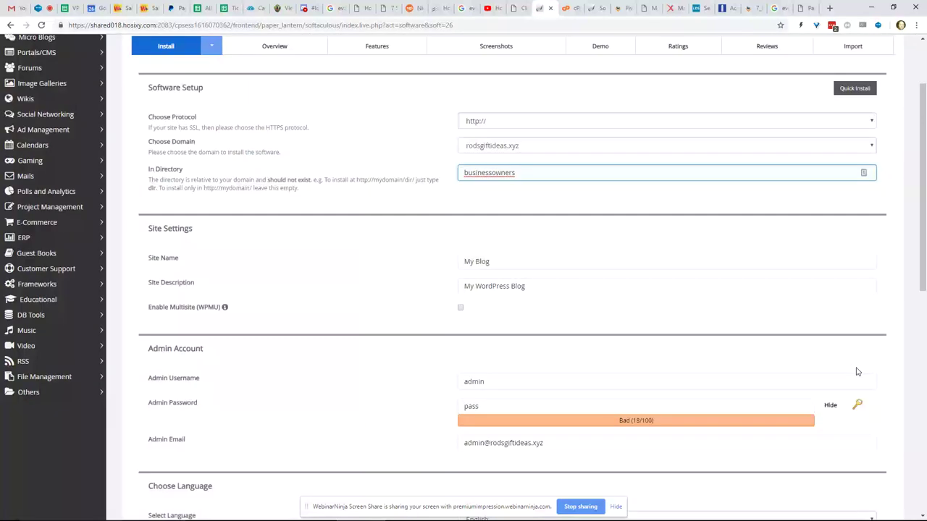
scroll(856, 371, down, 1)
drag(506, 334, 324, 340)
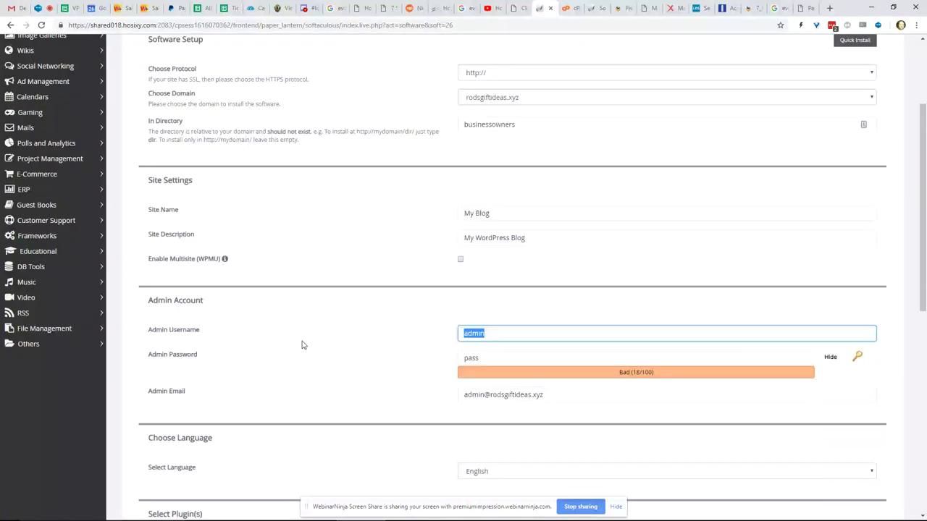
text(Rodalley)
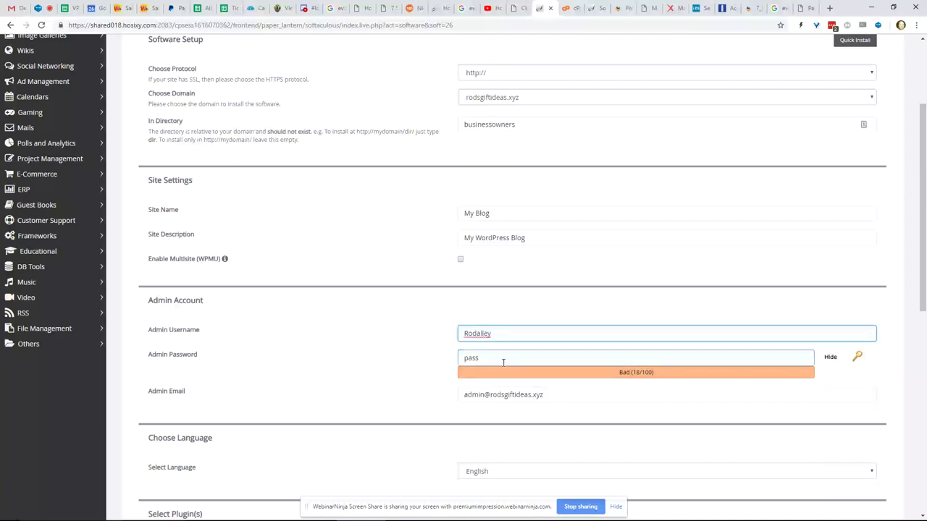
- Replace the placeholder admin password with a strong password of the owner's choosing
drag(503, 362, 409, 368)
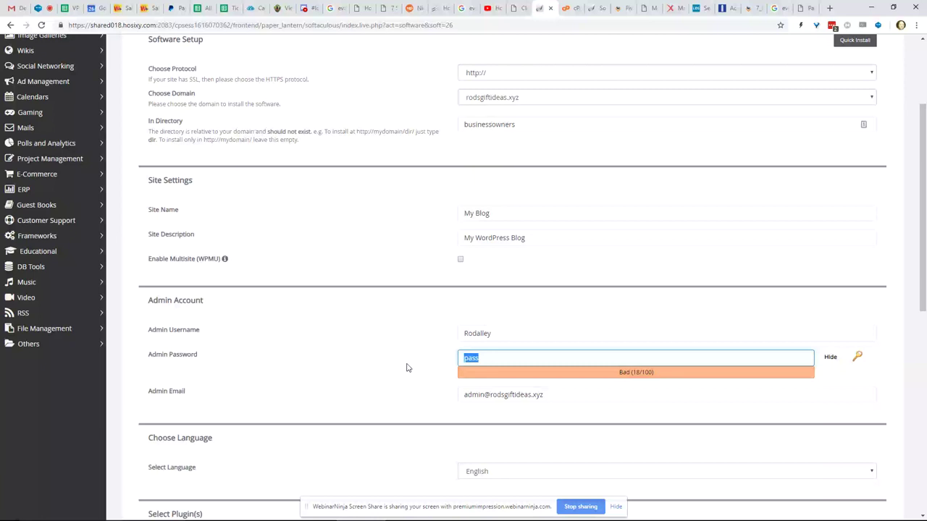
click(829, 361)
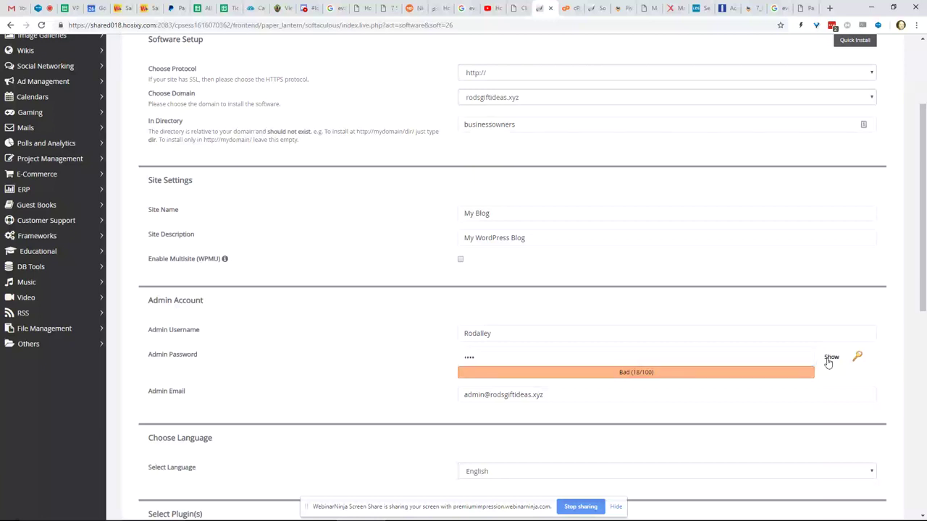
click(644, 355)
key(BackSpace)
key(BackSpace)
key(BackSpace)
key(BackSpace)
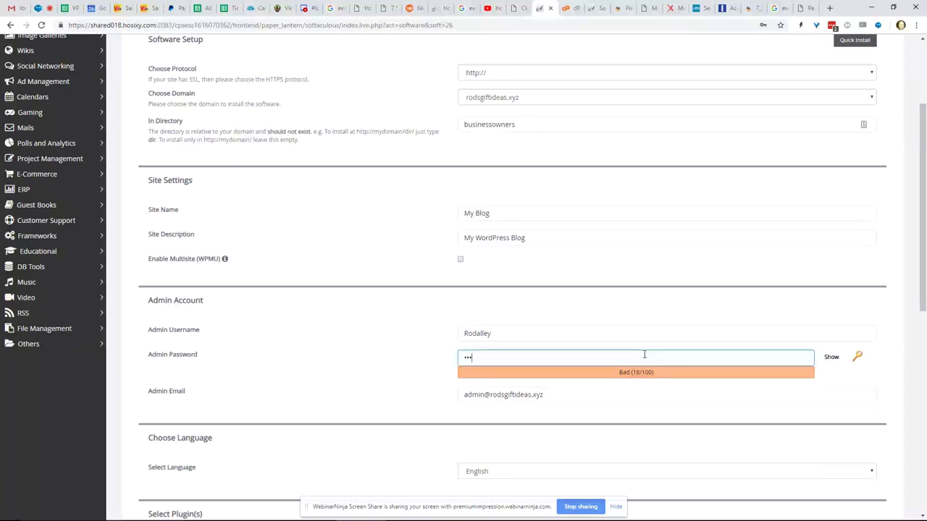
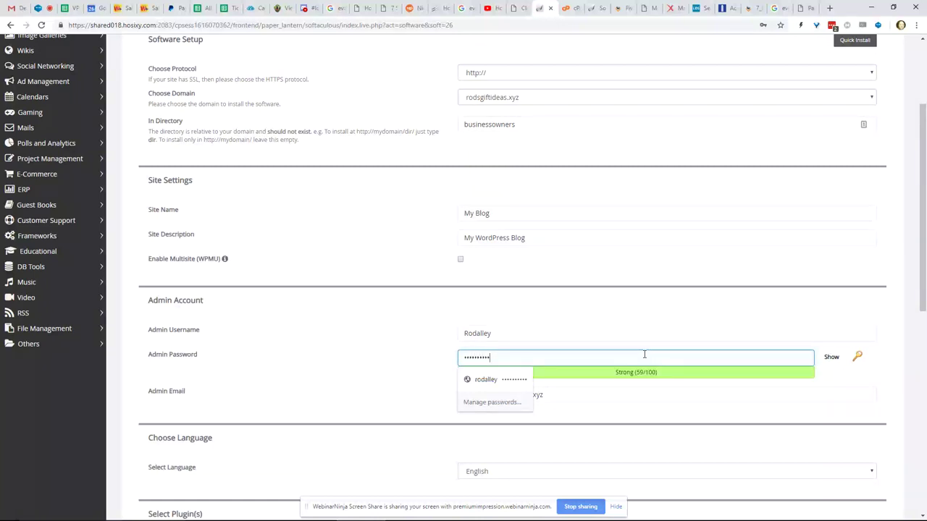
- Enter the owner's e-mail address as the WordPress admin e-mail
scroll(644, 354, down, 1)
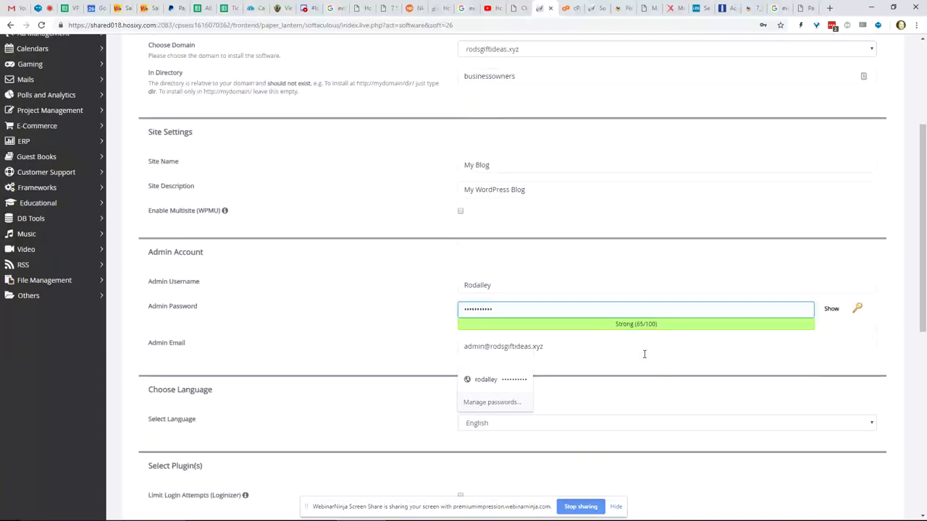
scroll(641, 356, down, 1)
scroll(637, 358, down, 1)
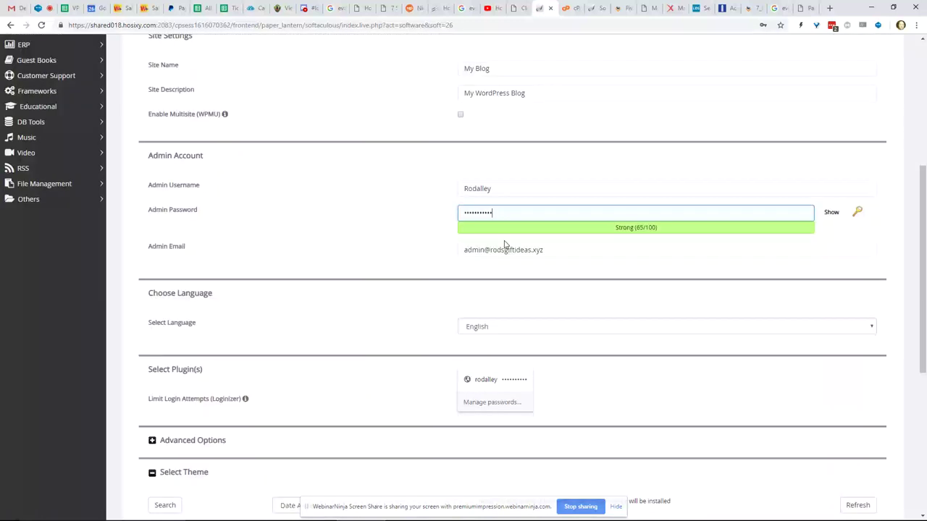
key(Tab)
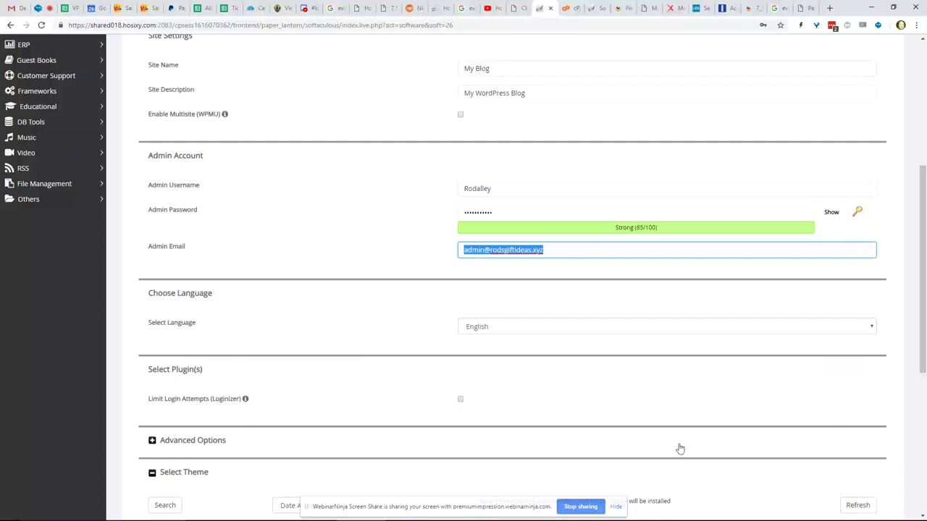
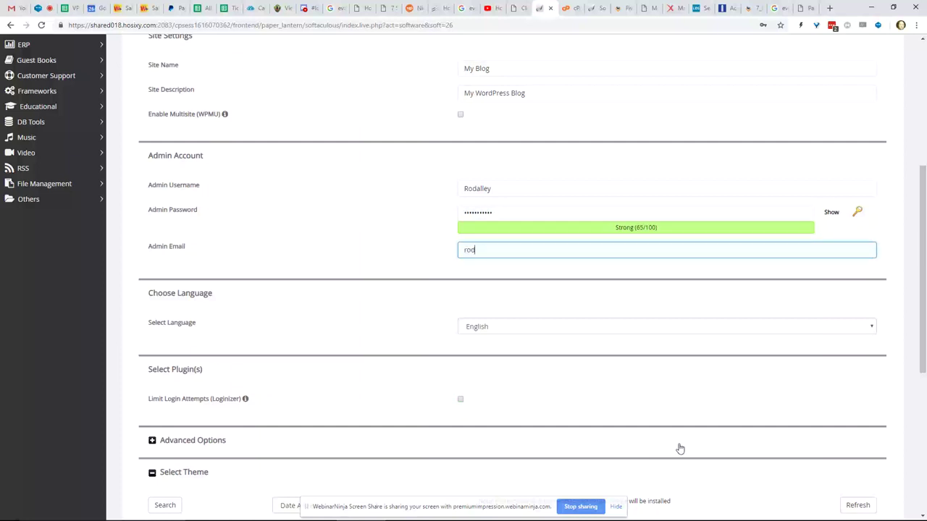
scroll(680, 449, down, 2)
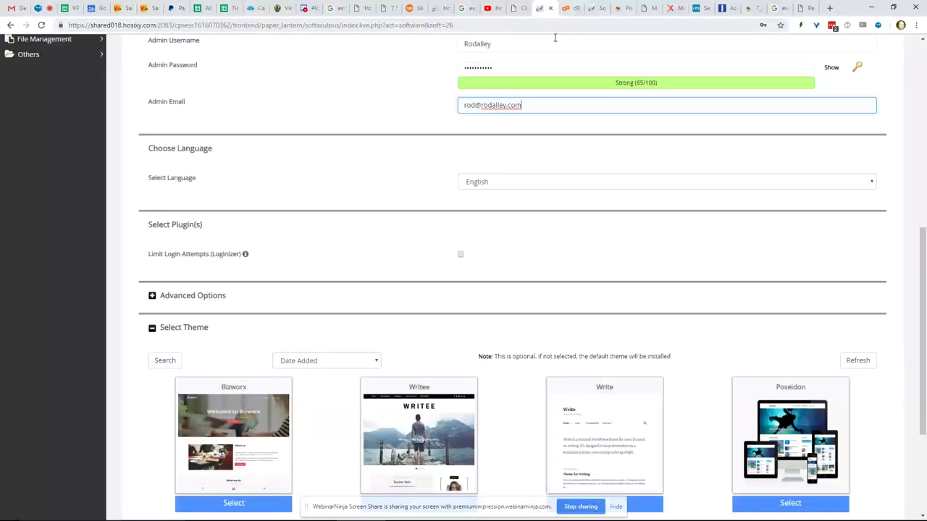
drag(522, 105, 457, 114)
key(ctrl+c)
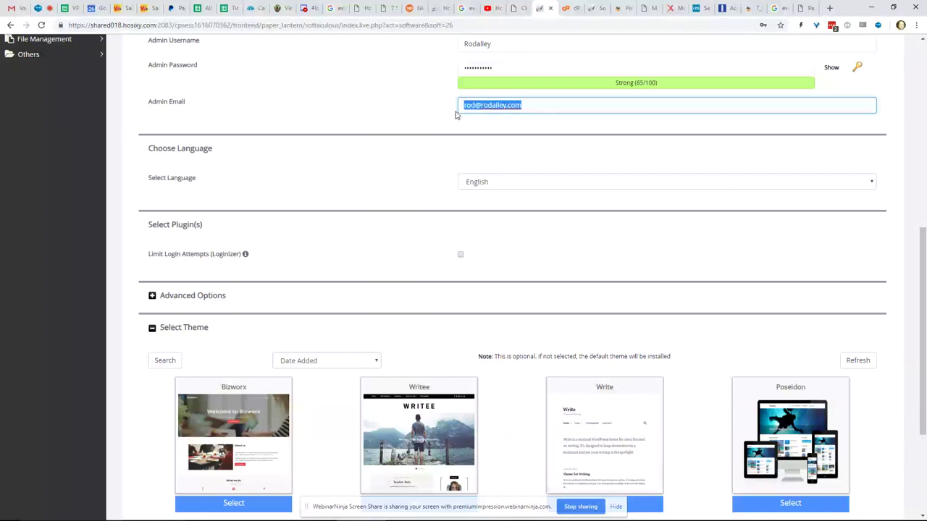
scroll(540, 354, down, 1)
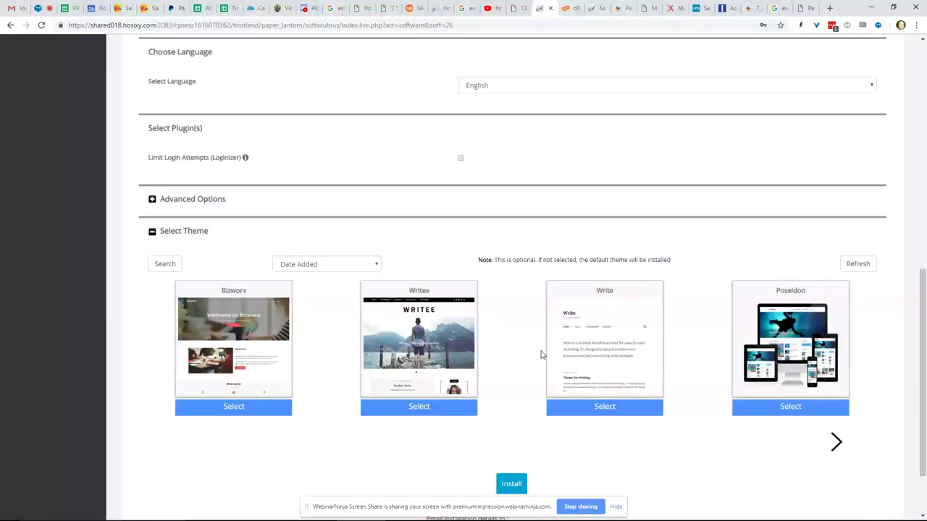
scroll(541, 354, down, 1)
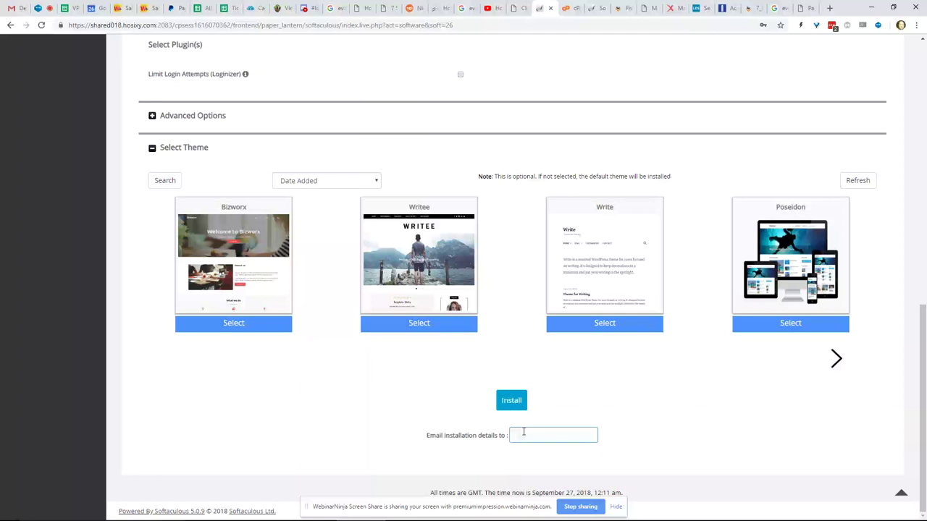
- Have installation details e-mailed to the admin address, start the install, and decline Chrome's password save
key(ctrl+v)
click(508, 406)
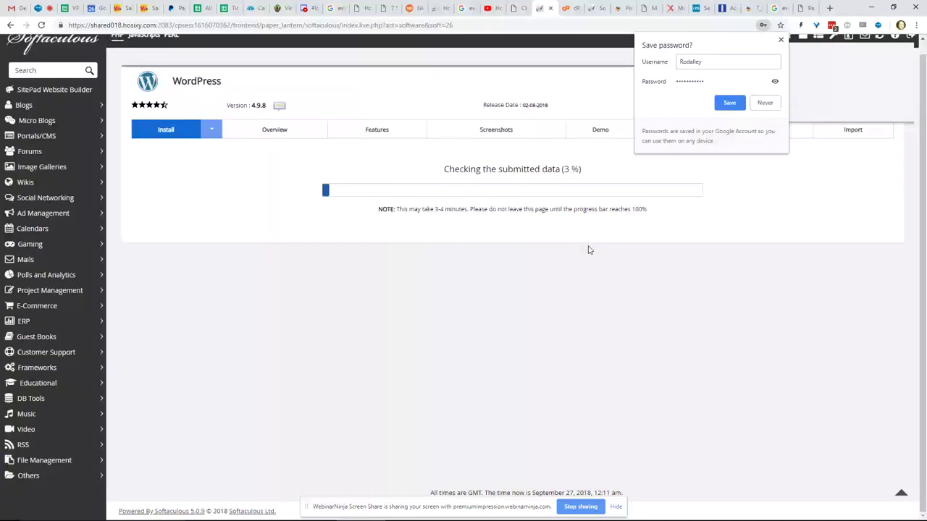
click(760, 102)
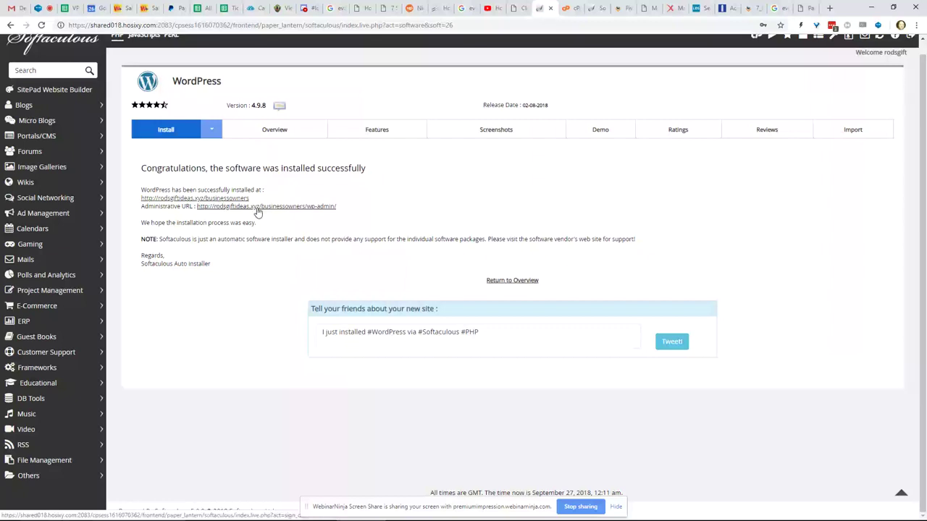
- Open the new site's admin, dismiss the privacy notice, and view Plugins > Installed Plugins
click(257, 208)
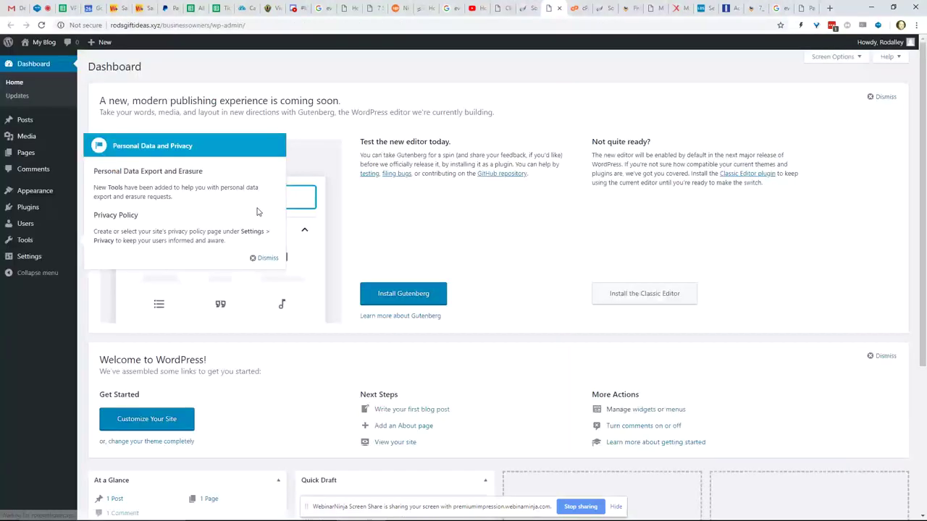
click(265, 258)
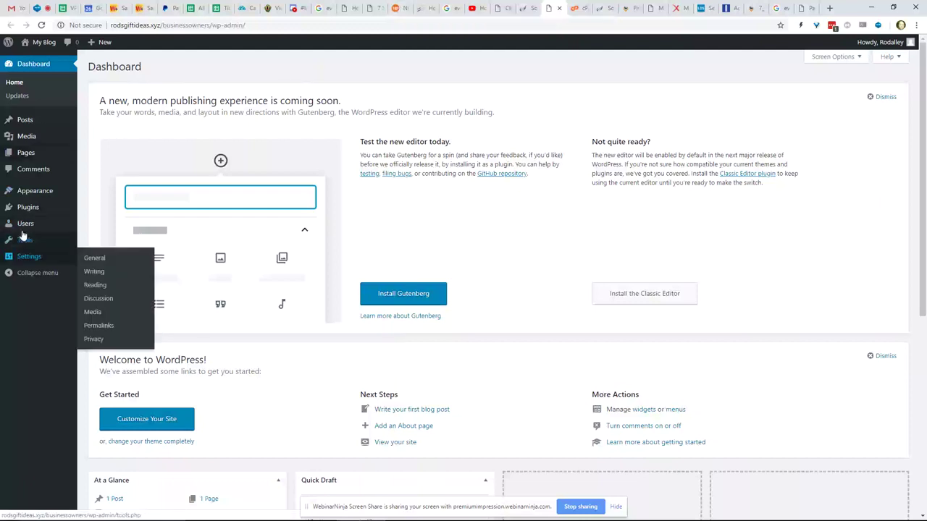
mouse_move(22, 231)
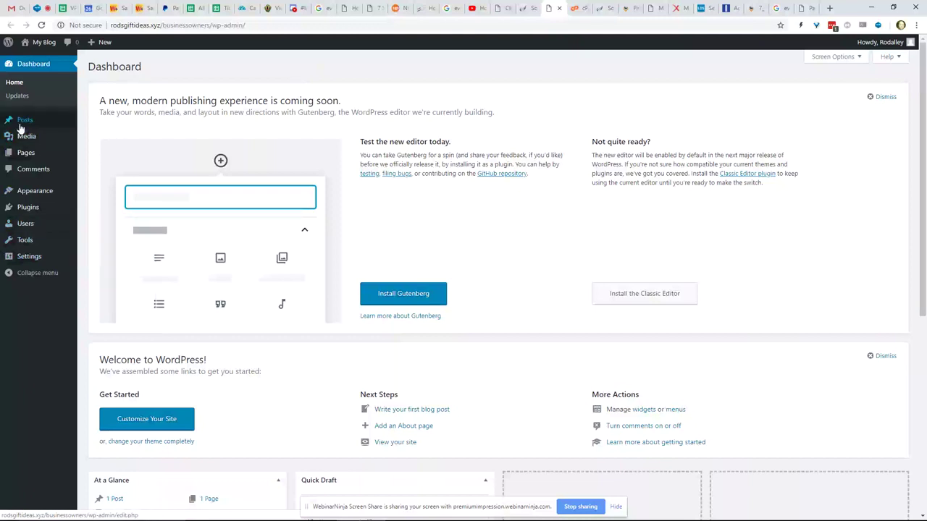
mouse_move(22, 152)
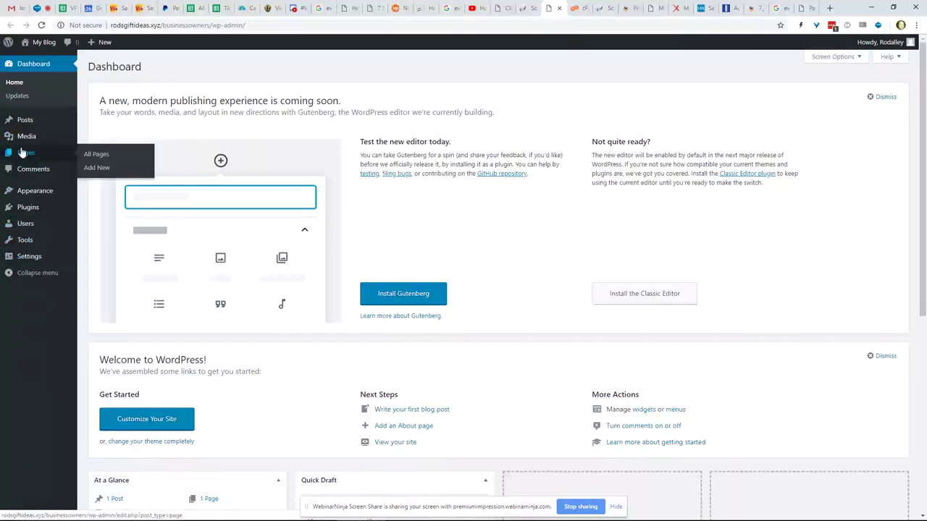
mouse_move(28, 207)
click(90, 210)
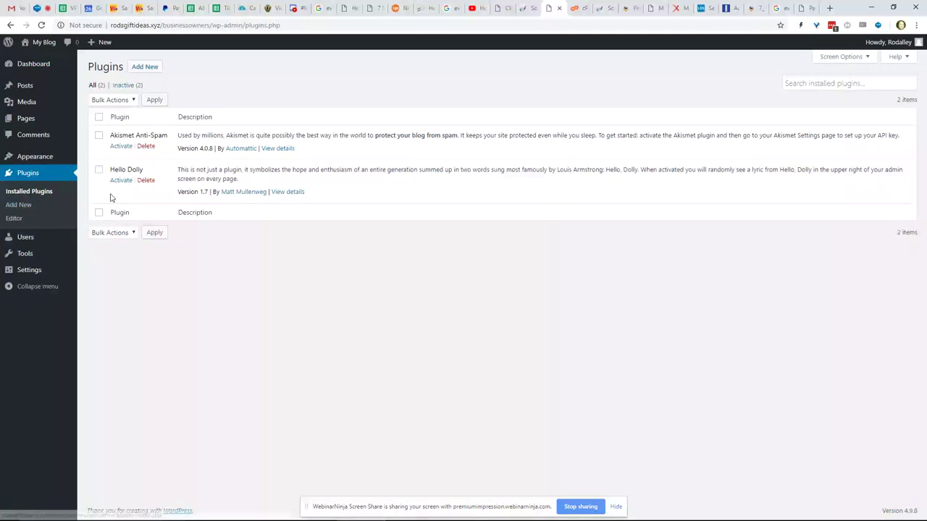
- Install the WordPress importer from Tools > Import, then go to the rodsgiftideas.xyz Client Area page
mouse_move(41, 243)
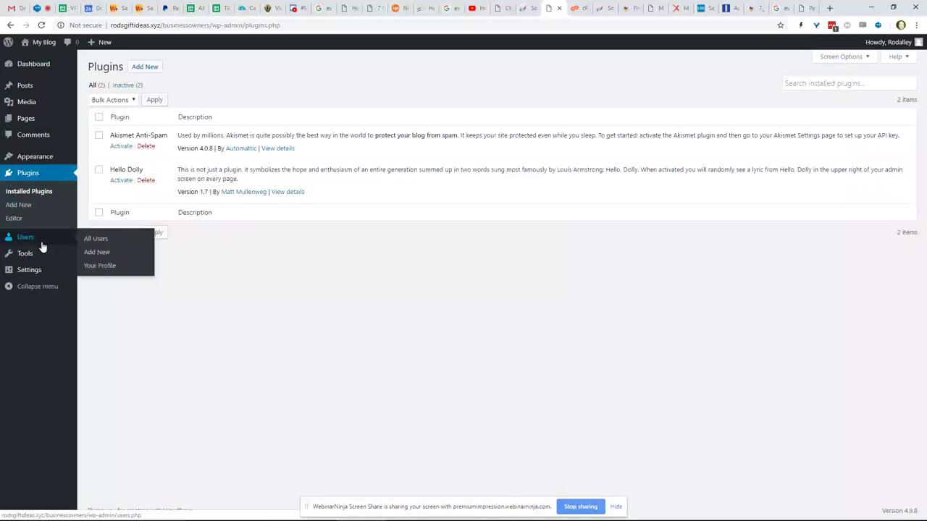
mouse_move(86, 252)
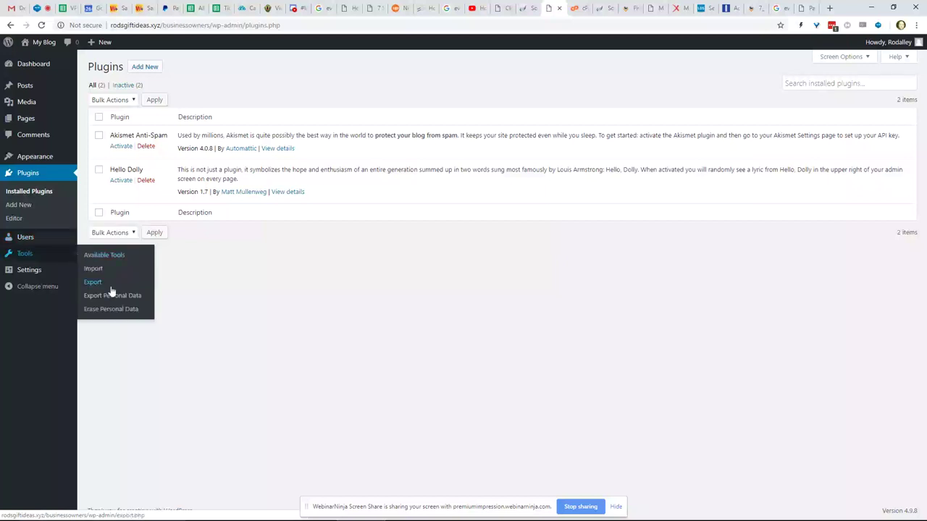
click(105, 273)
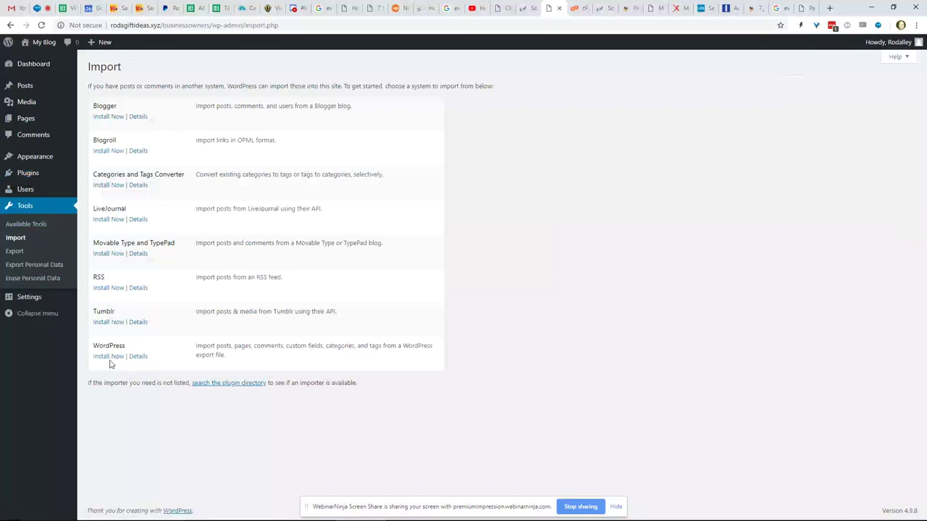
click(109, 357)
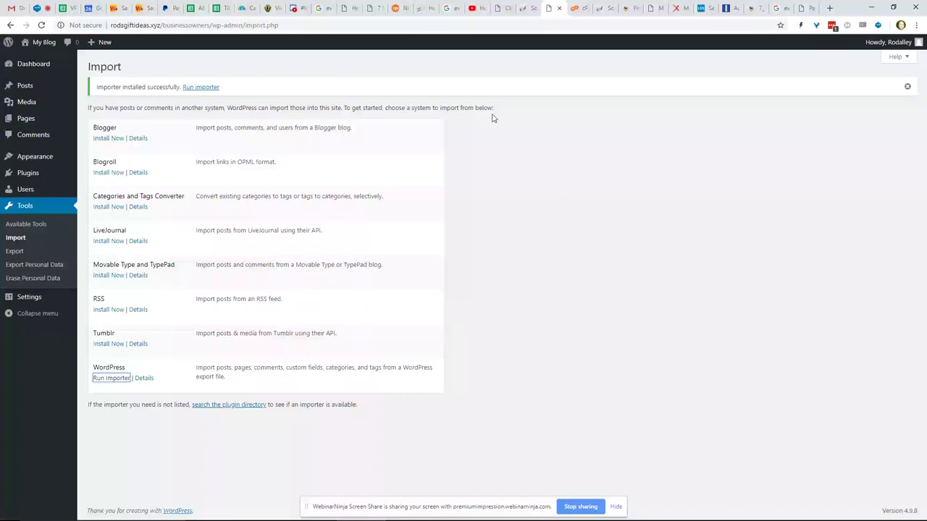
click(501, 9)
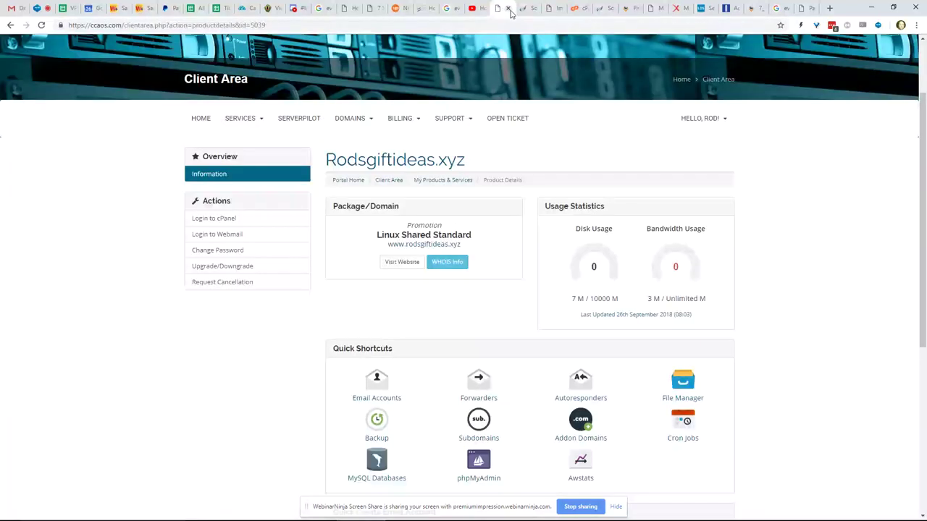
- Return from File Manager to the cPanel home page and open Addon Domains
click(528, 8)
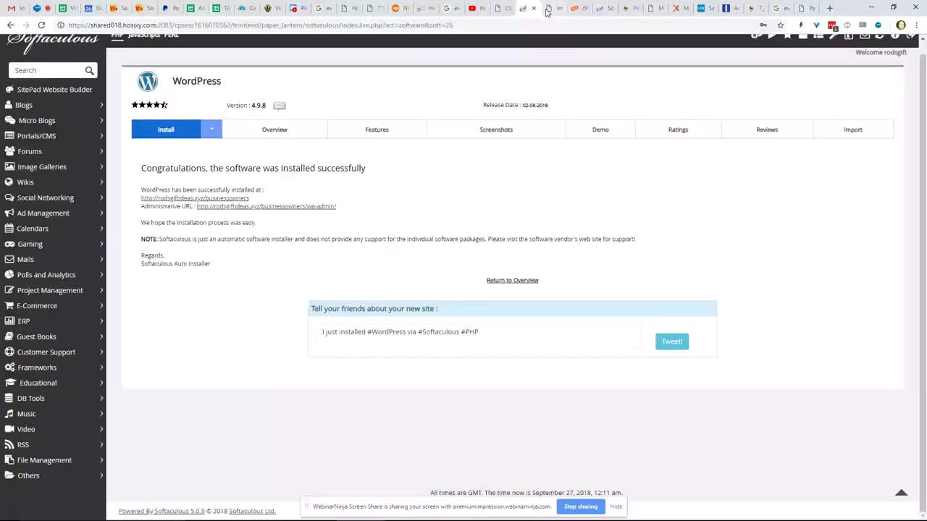
click(553, 11)
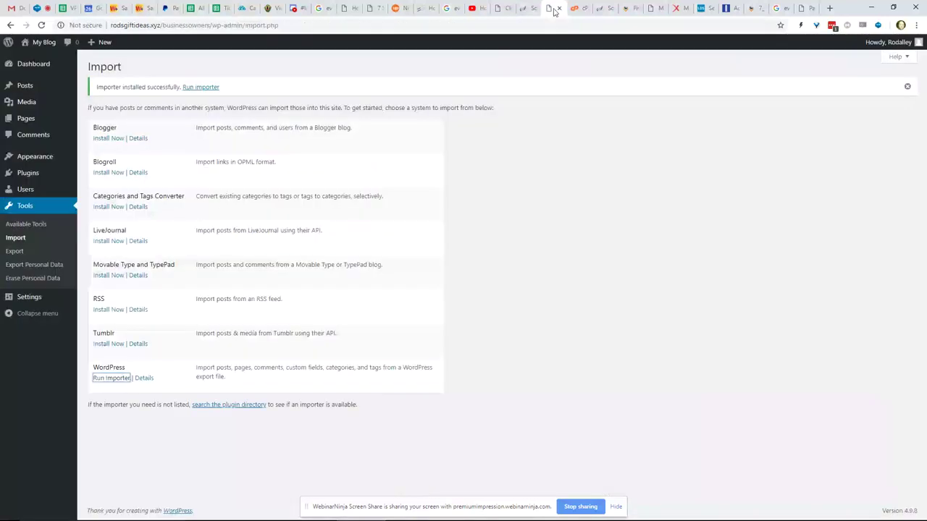
click(576, 10)
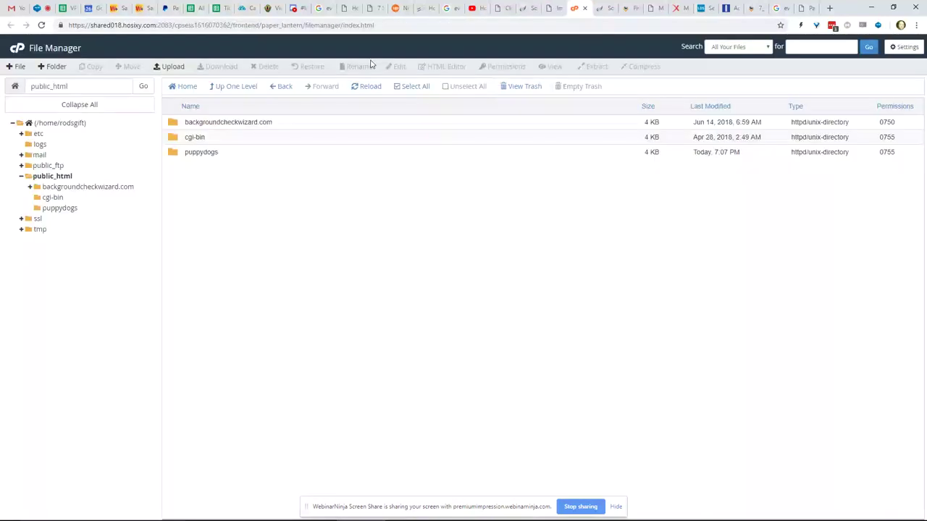
click(12, 53)
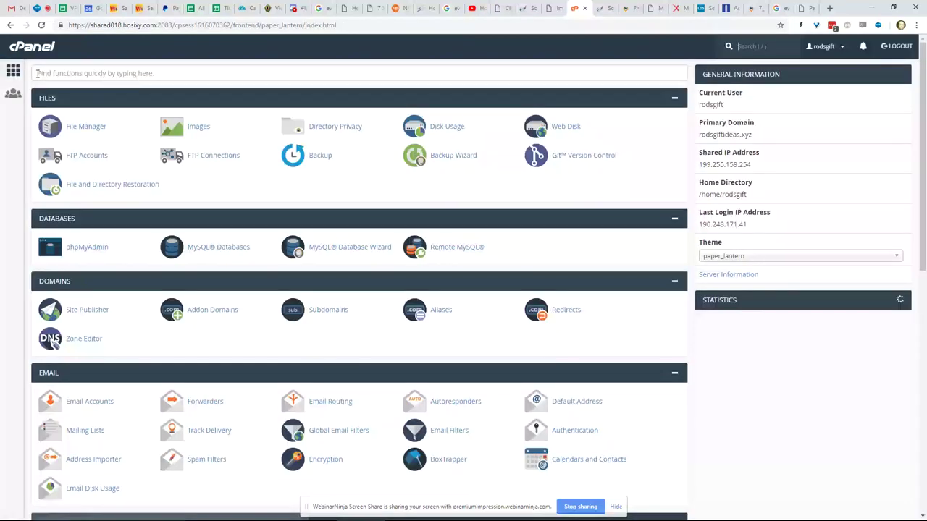
scroll(86, 141, down, 2)
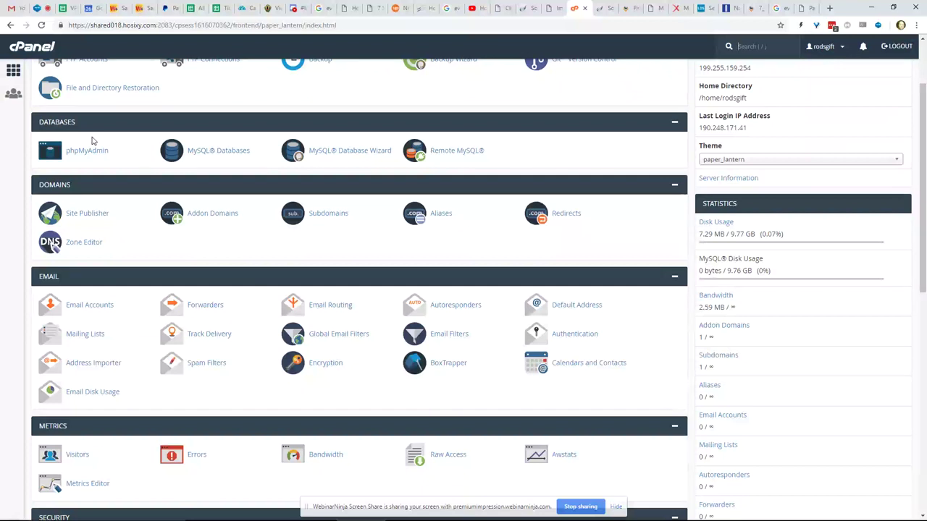
click(214, 219)
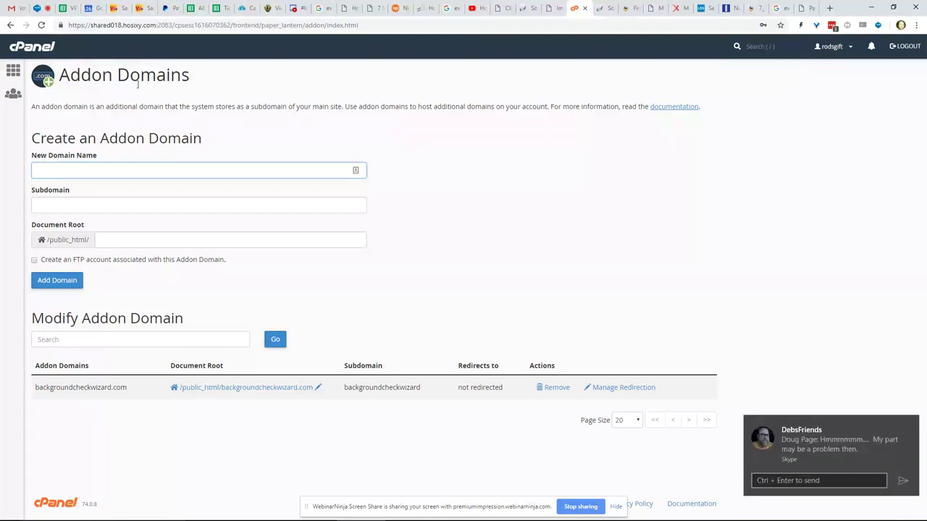
- Go back to the cPanel home page and open Subdomains under Domains
click(10, 24)
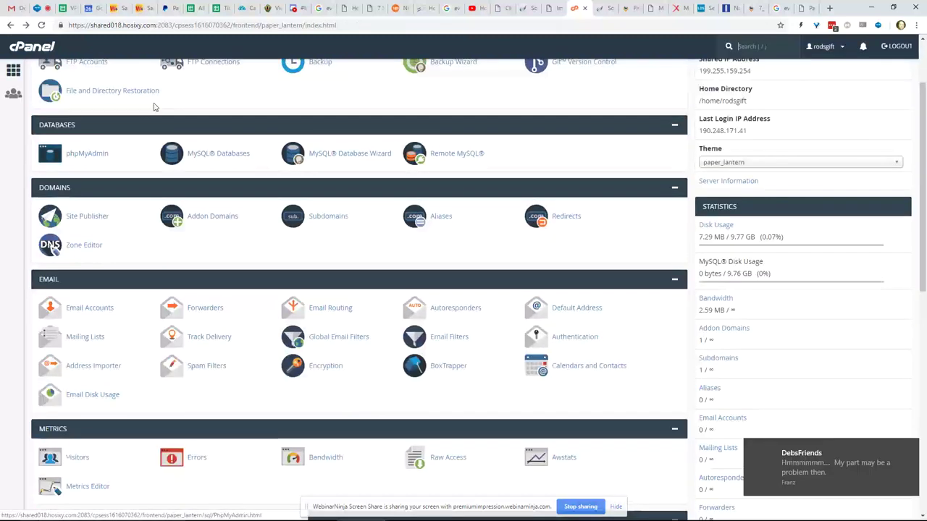
scroll(152, 107, up, 2)
scroll(152, 108, down, 1)
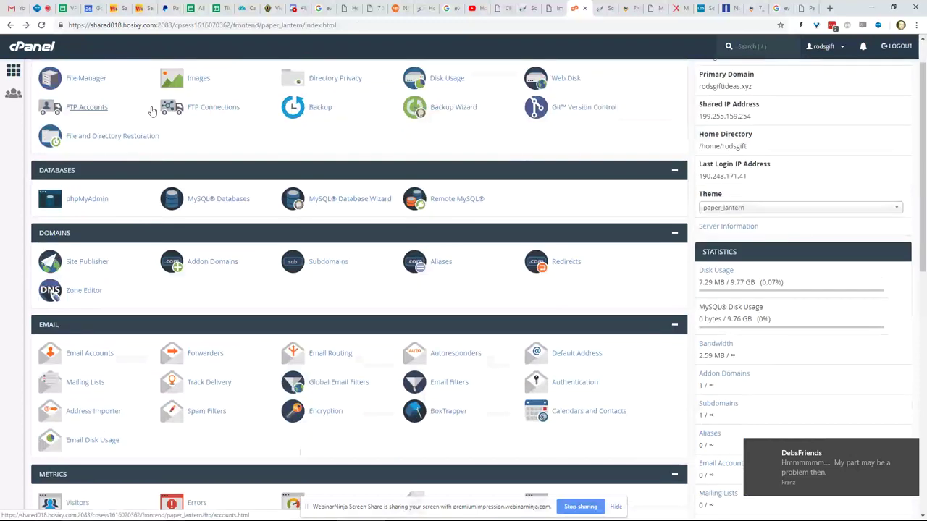
scroll(152, 111, down, 1)
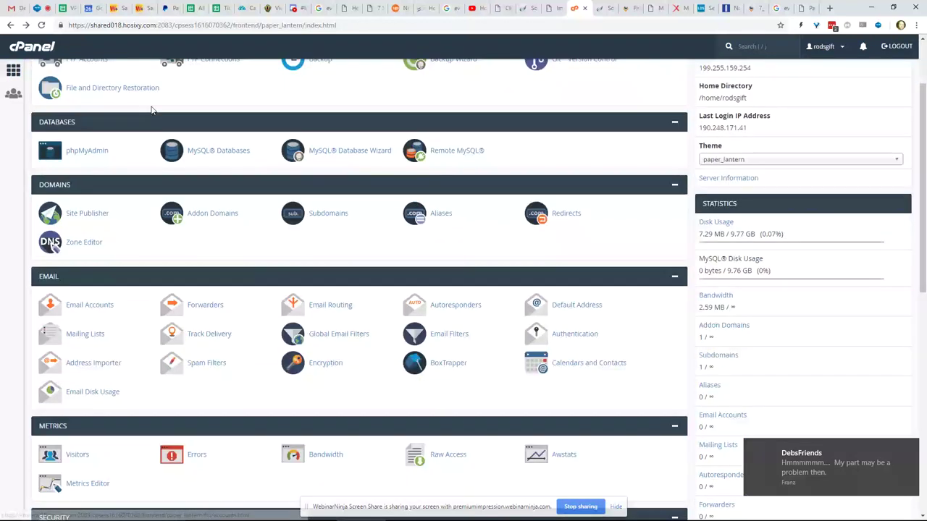
click(322, 221)
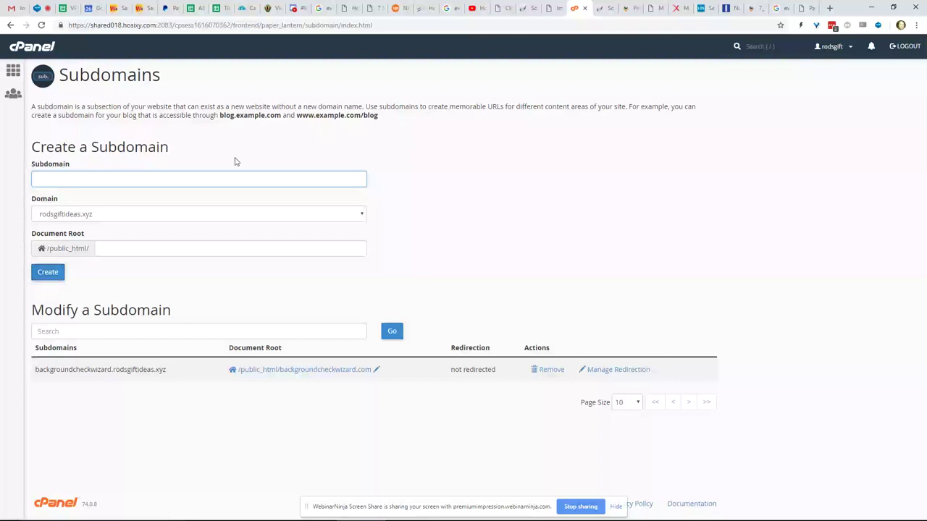
- Create the puppies.rodsgiftideas.xyz subdomain, return to the subdomain list, and open a new tab
text(puppies)
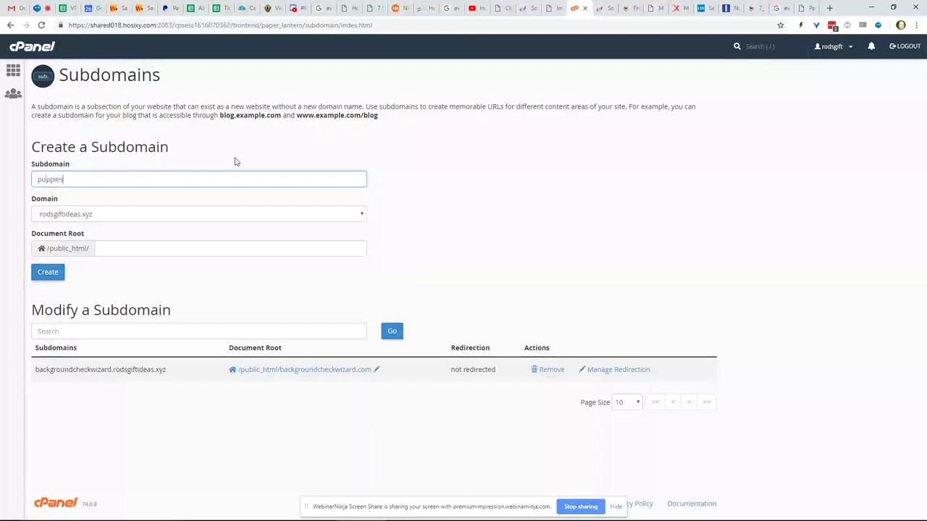
click(58, 278)
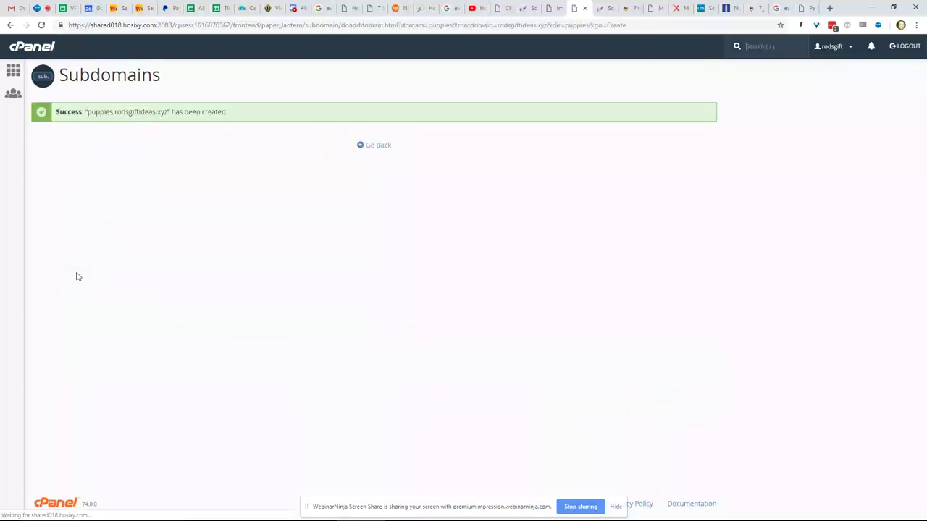
click(373, 146)
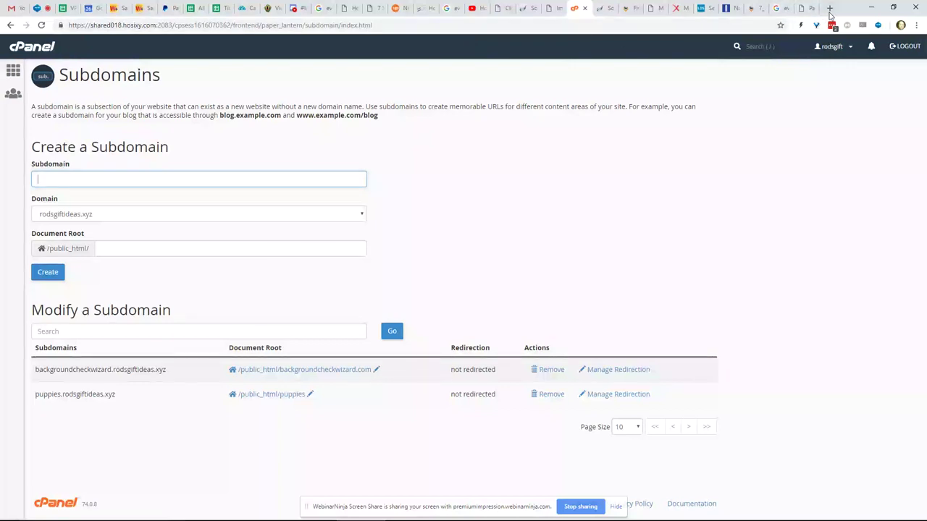
click(830, 9)
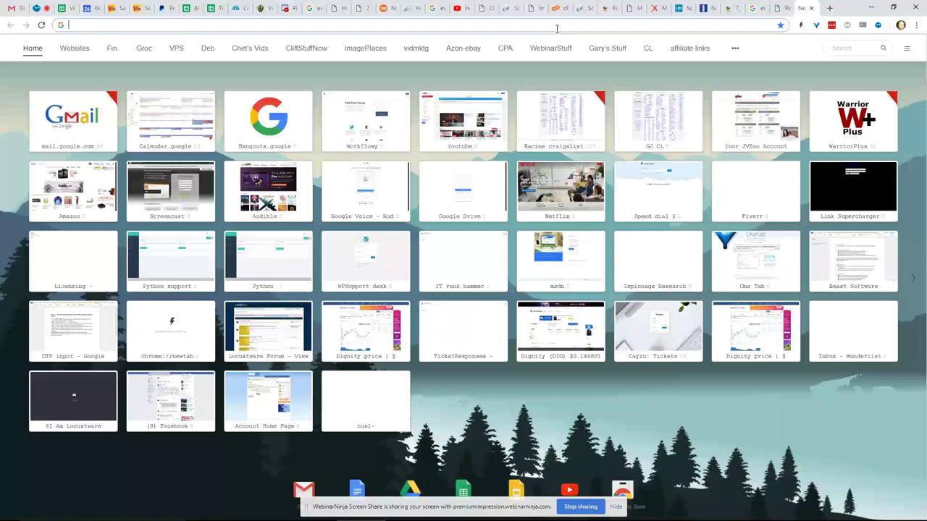
- Load rodsgiftideas.xyz/businessowners in Chrome to view the new 'My Blog' front page
text(rods)
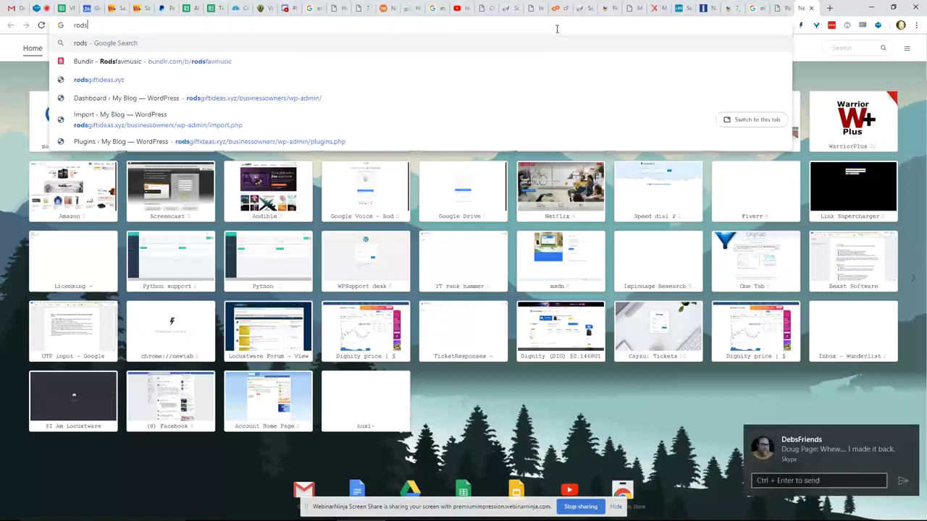
text(gi)
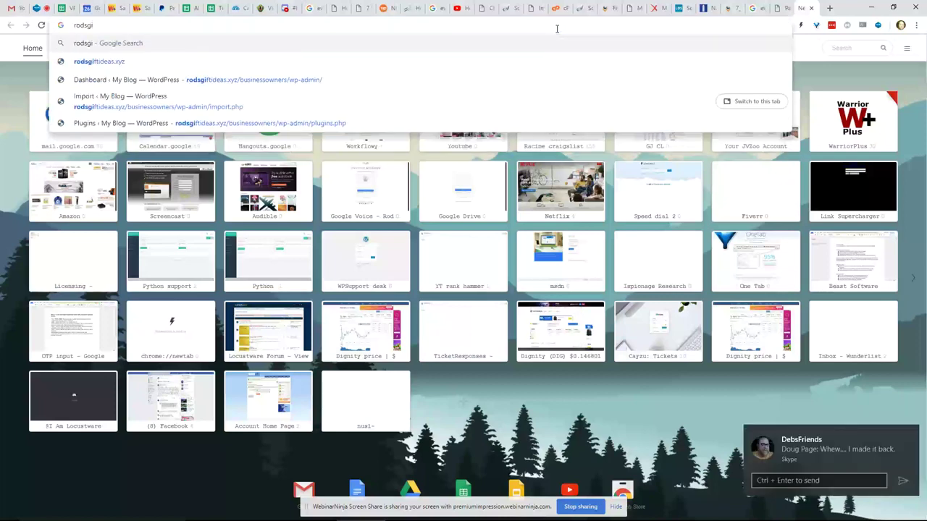
text(ftidea)
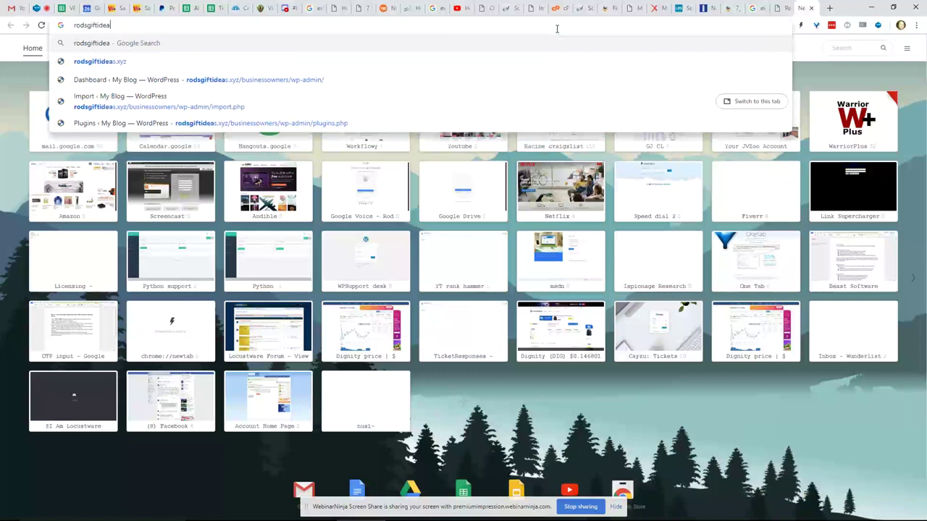
text(s)
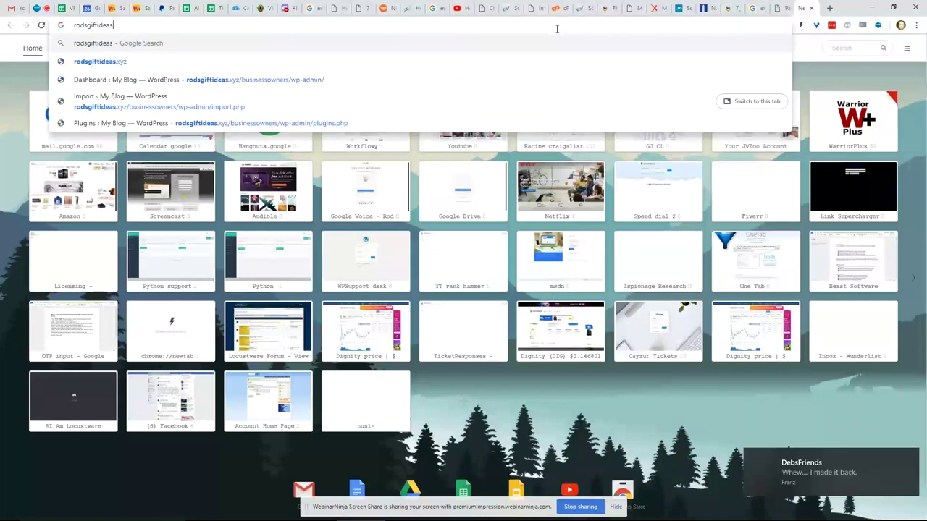
text(.xy)
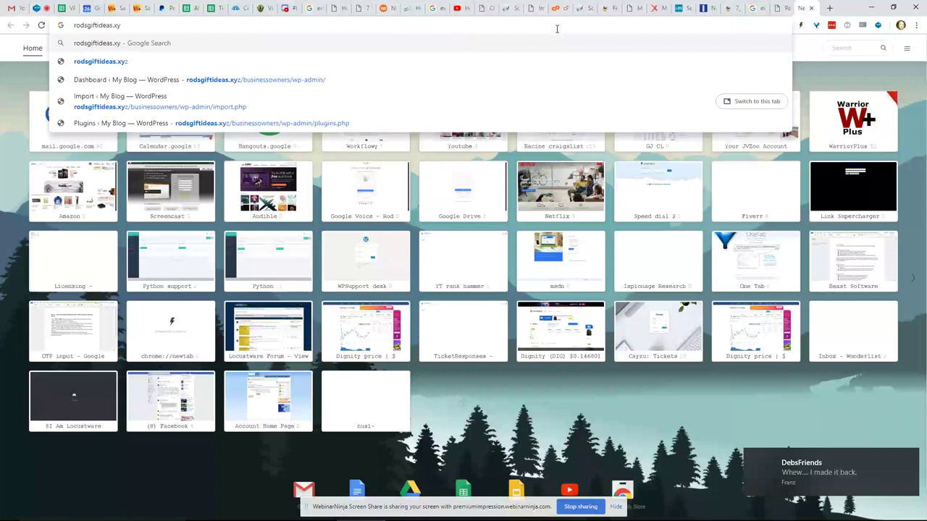
text(z)
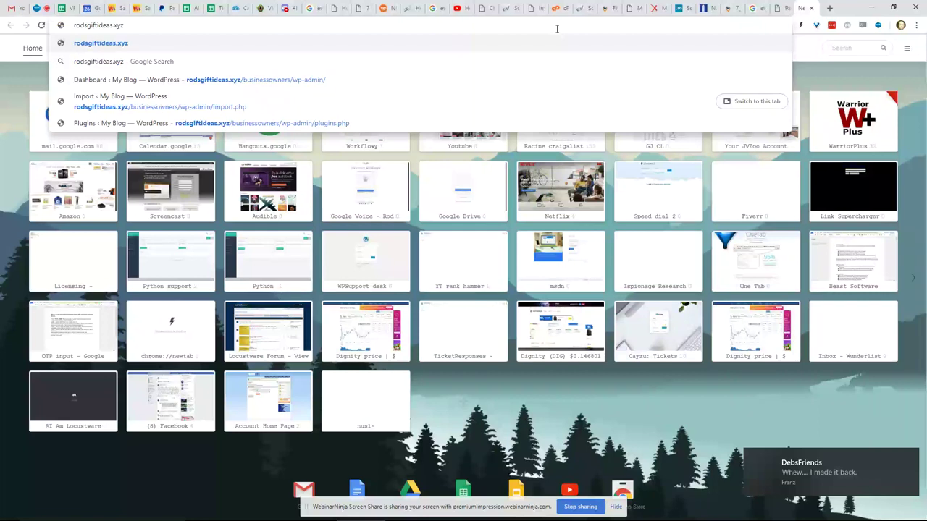
text(/)
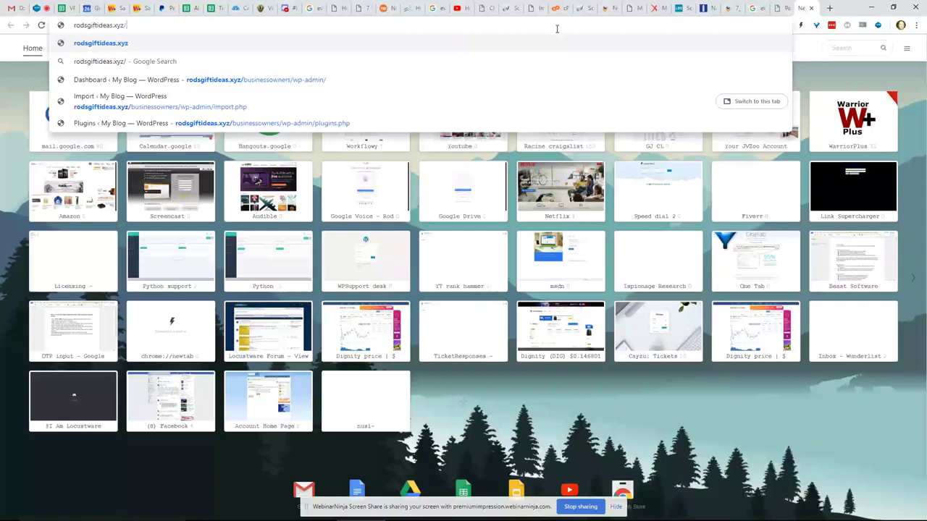
text(bus)
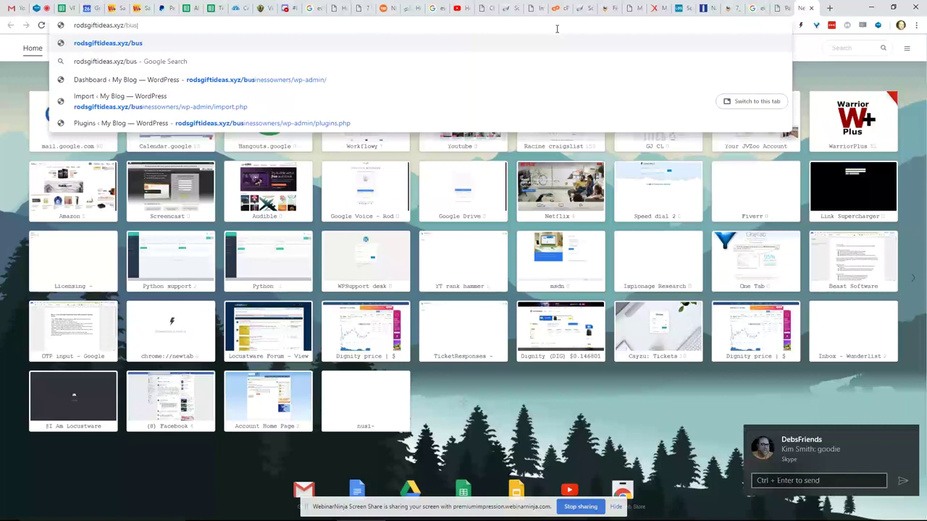
text(in)
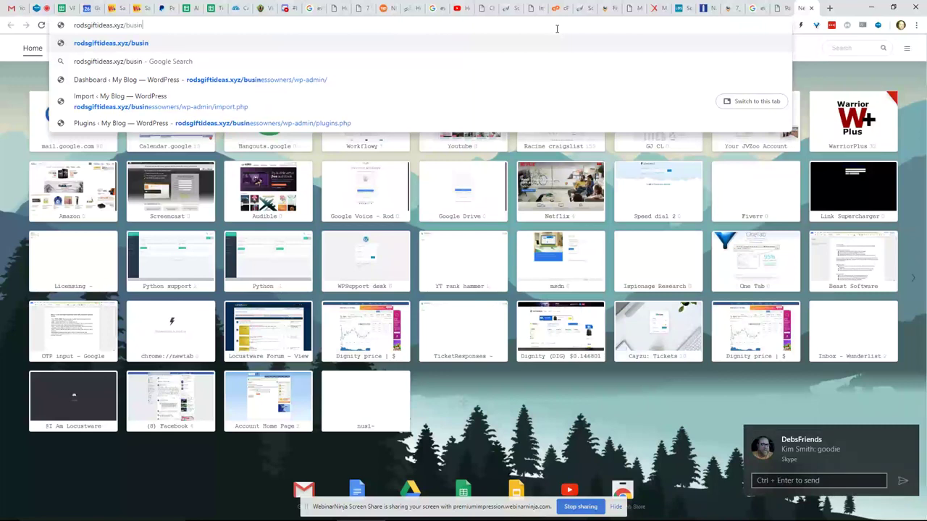
text(essfold)
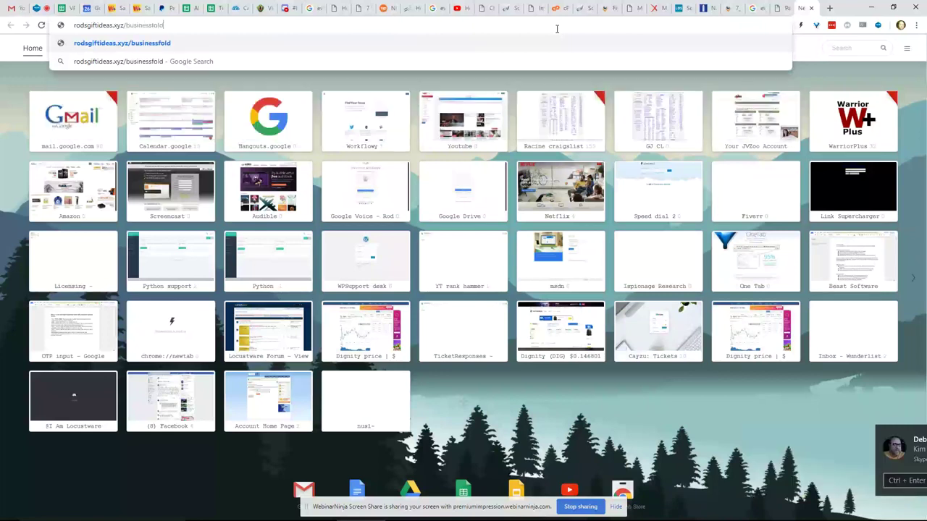
text(e)
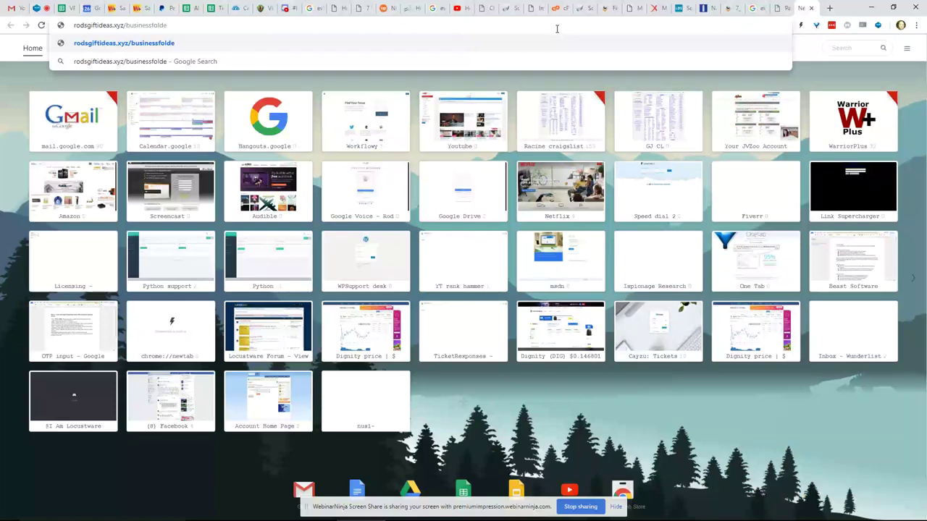
key(BackSpace)
key(BackSpace)
key(BackSpace)
key(BackSpace)
key(BackSpace)
text(own)
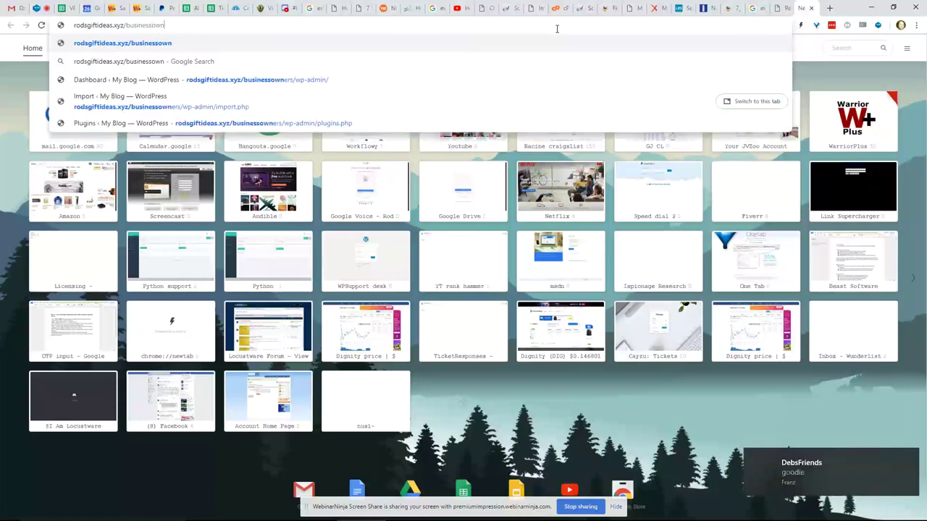
text(ers)
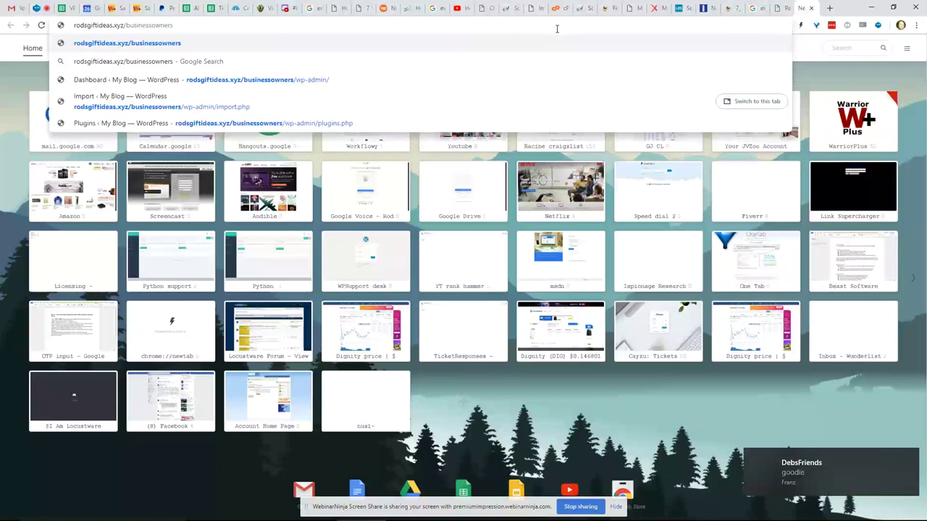
key(Return)
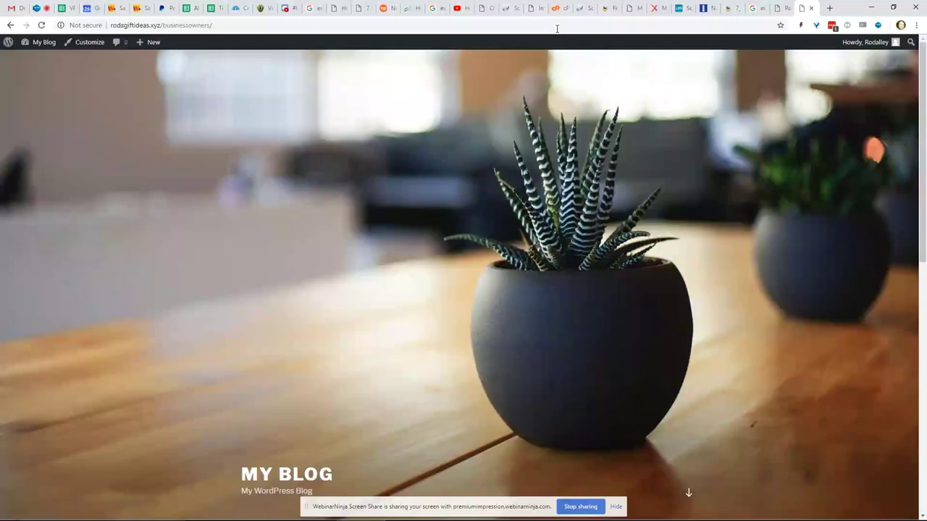
- Load the WordPress admin Dashboard at rodsgiftideas.xyz/businessowners/wp-admin
click(229, 27)
text(w)
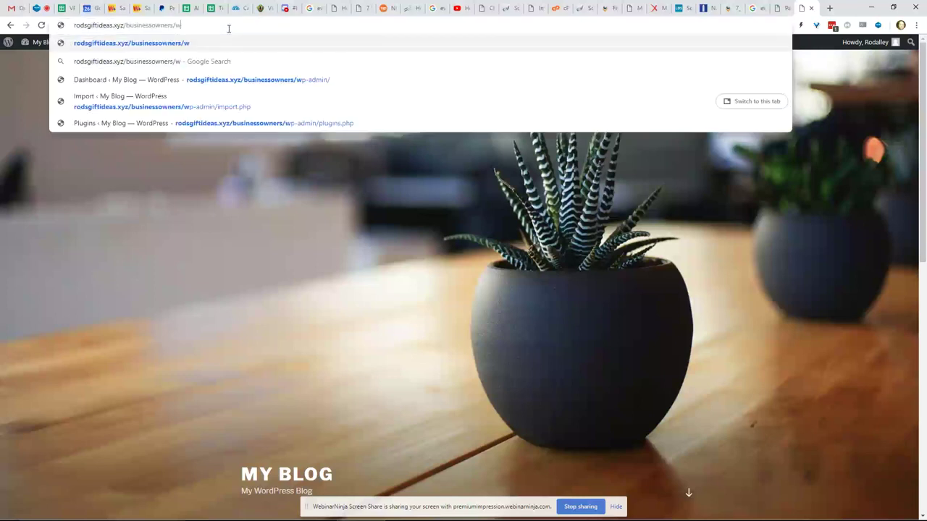
text(p-adm)
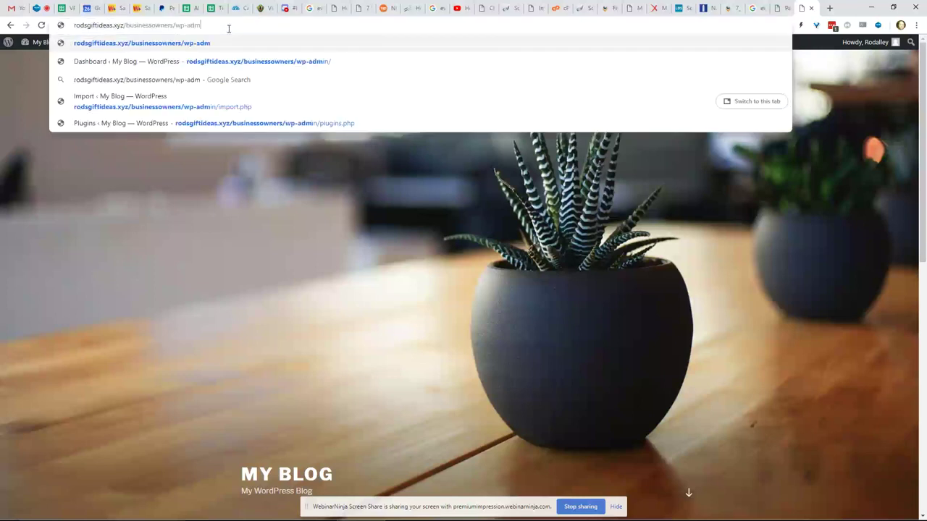
text(in)
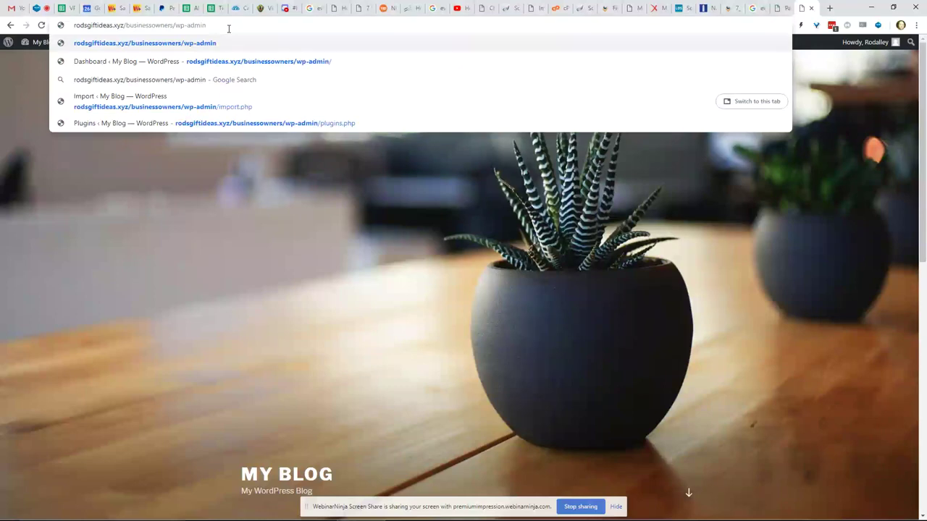
key(Return)
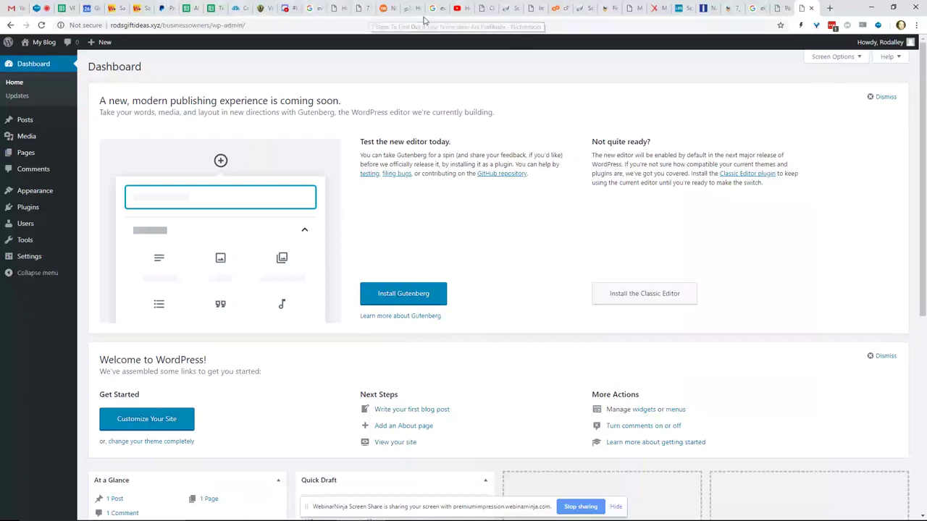
- Return from the client area and subdomains page to cPanel home and launch File Manager
click(486, 8)
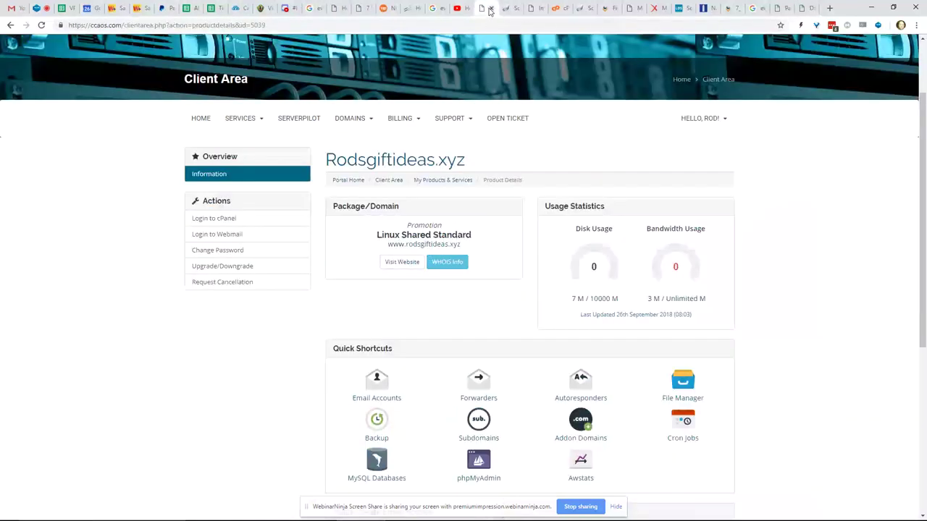
click(555, 9)
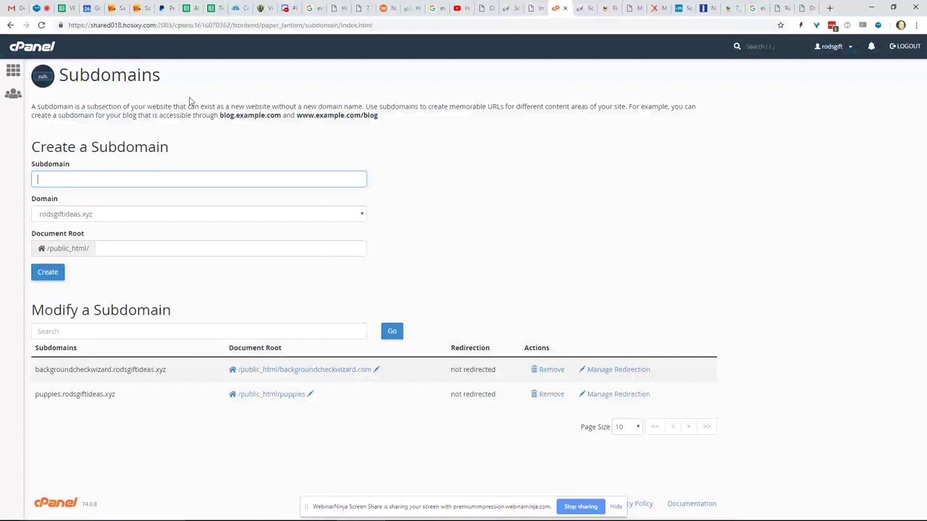
click(22, 46)
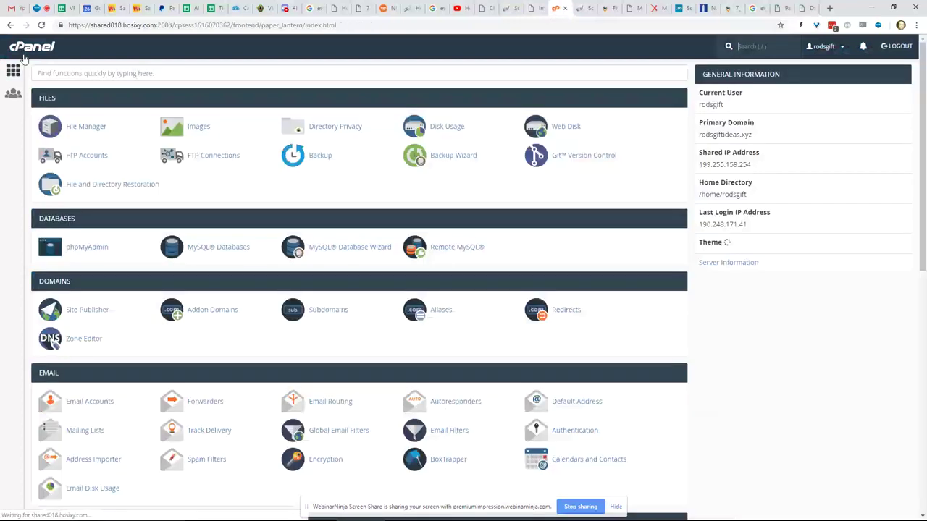
click(81, 128)
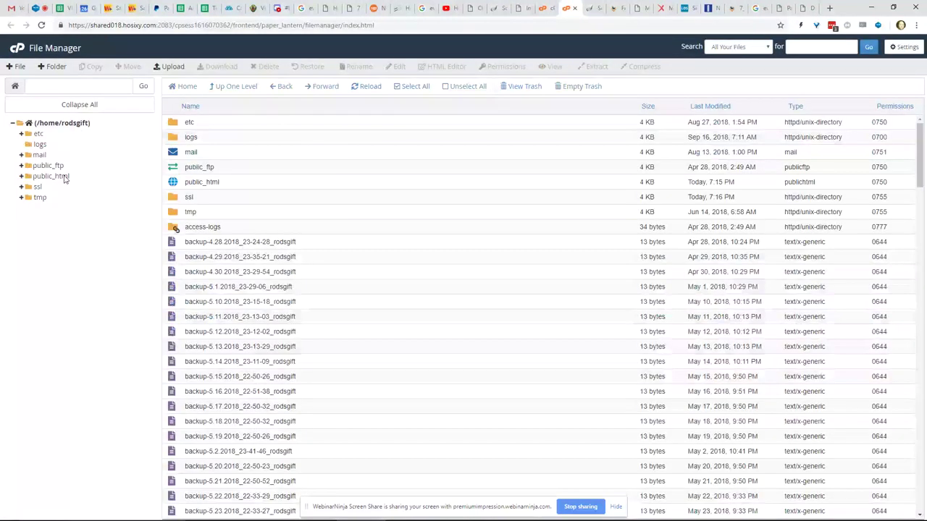
- Open public_html to list backgroundcheckwizard.com, businessowners, cgi-bin, puppies and puppydogs
click(51, 176)
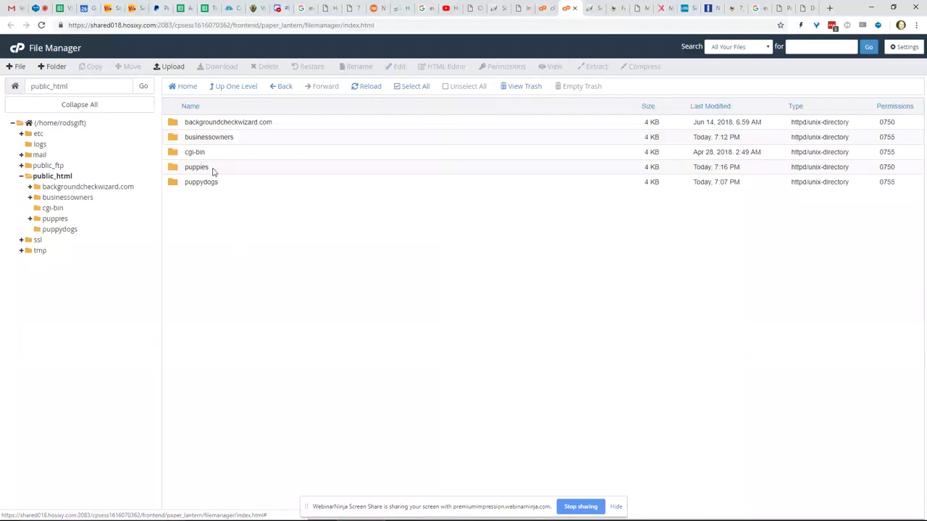
- Inspect the backgroundcheckwizard.com, puppies, puppydogs and businessowners folders, then return to 'evaluate niche profitability' results
click(174, 128)
double_click(174, 128)
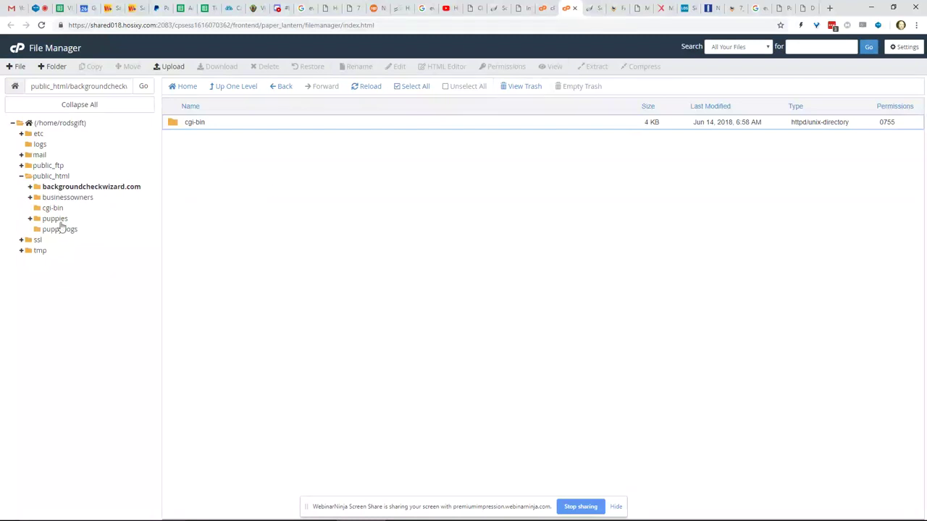
click(58, 218)
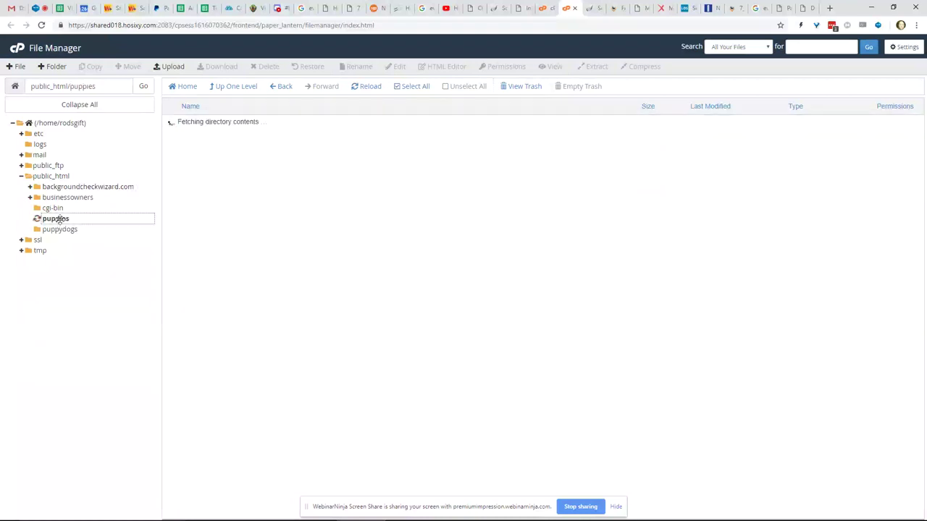
click(63, 240)
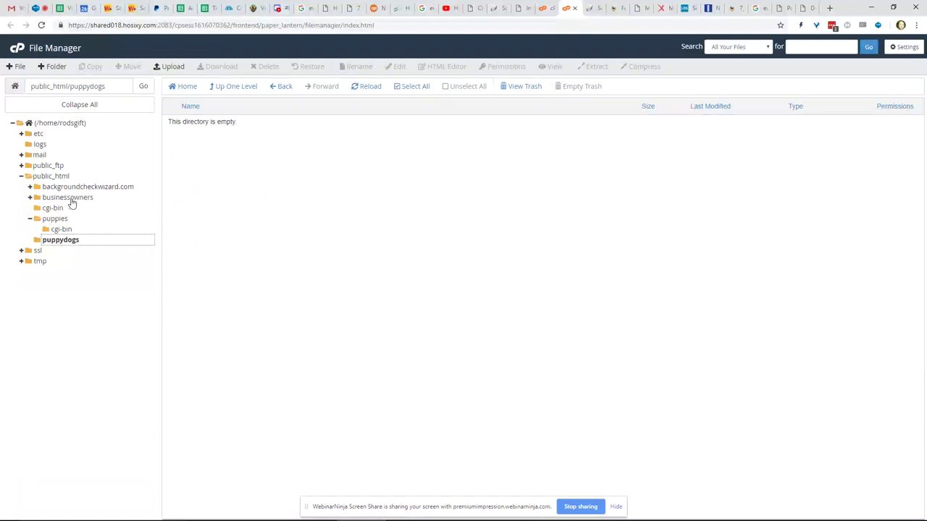
click(69, 198)
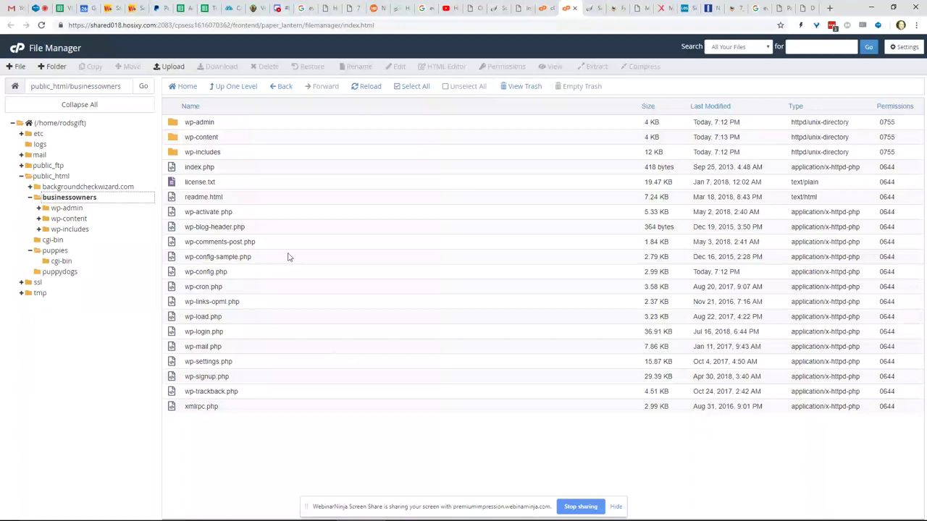
click(304, 10)
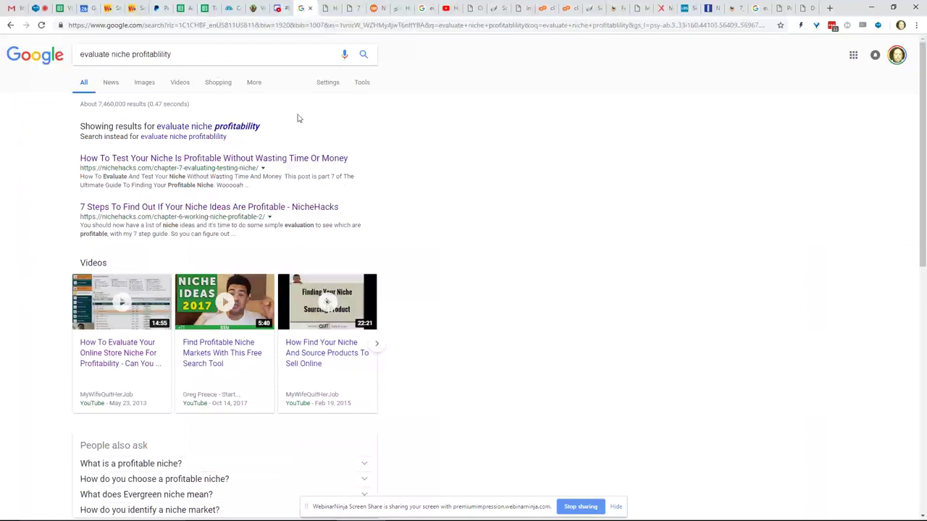
- Open the first result, NicheHacks' 'How To Test Your Niche Is Profitable Without Wasting Time Or Money'
scroll(297, 118, down, 1)
scroll(297, 118, up, 1)
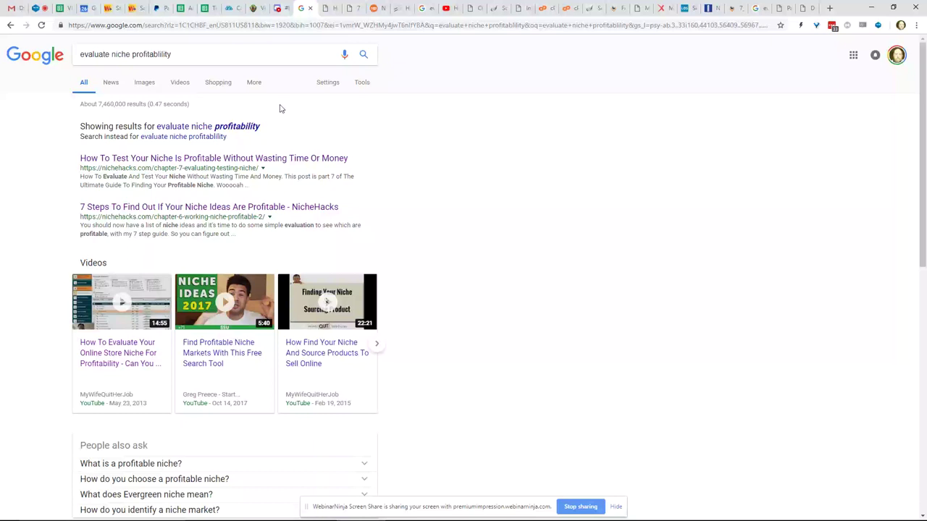
scroll(282, 108, down, 1)
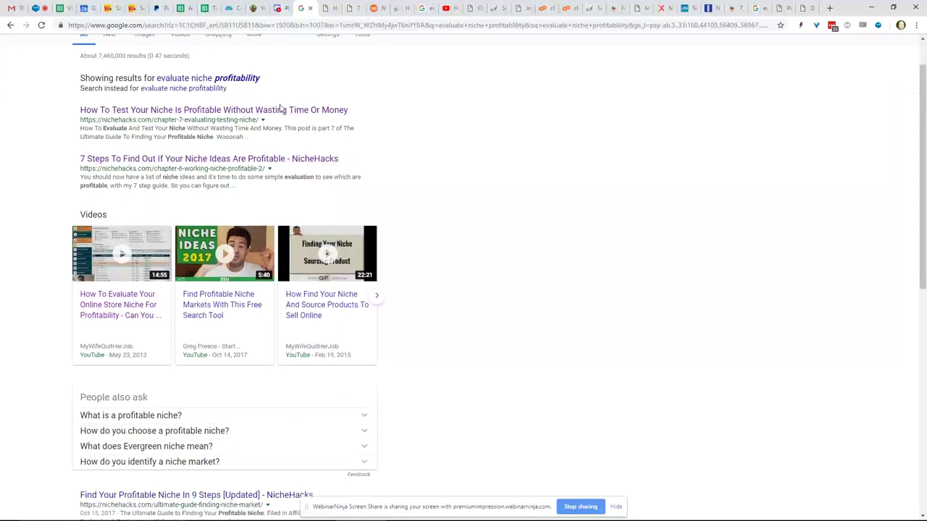
scroll(282, 108, up, 1)
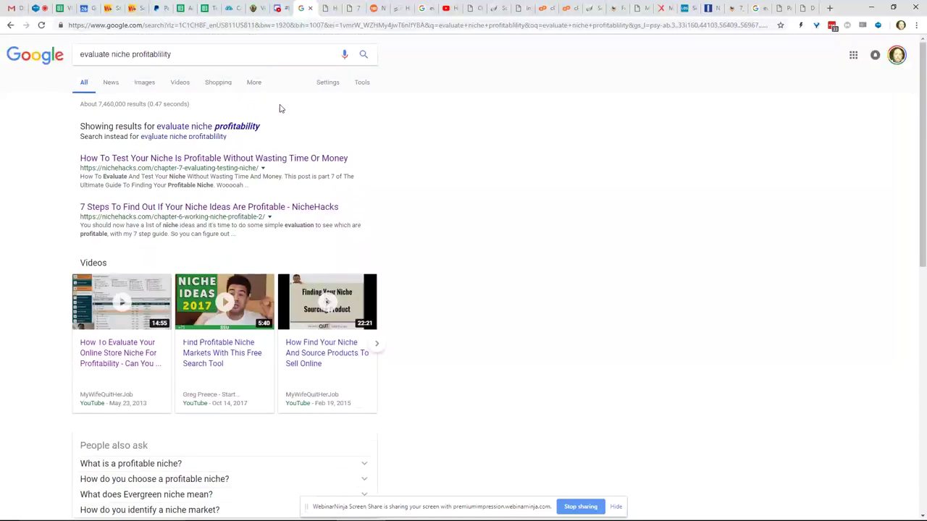
click(178, 58)
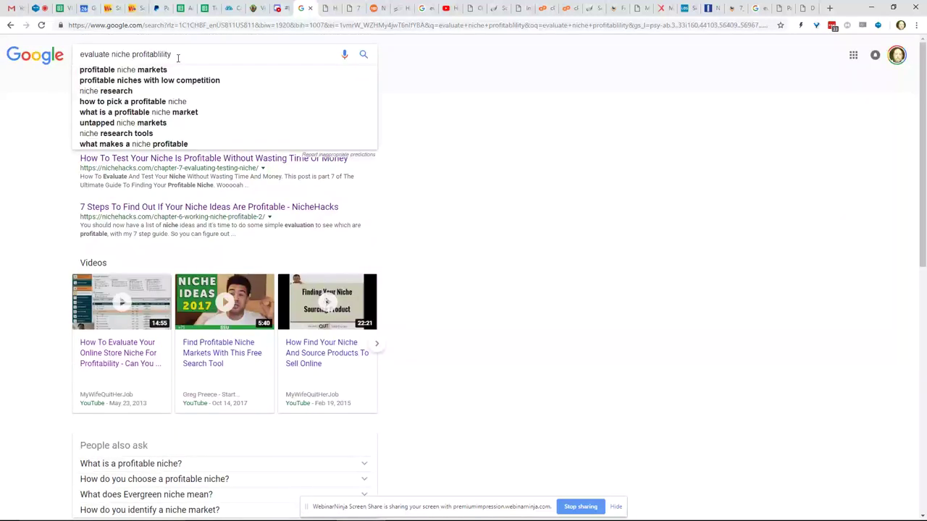
click(432, 181)
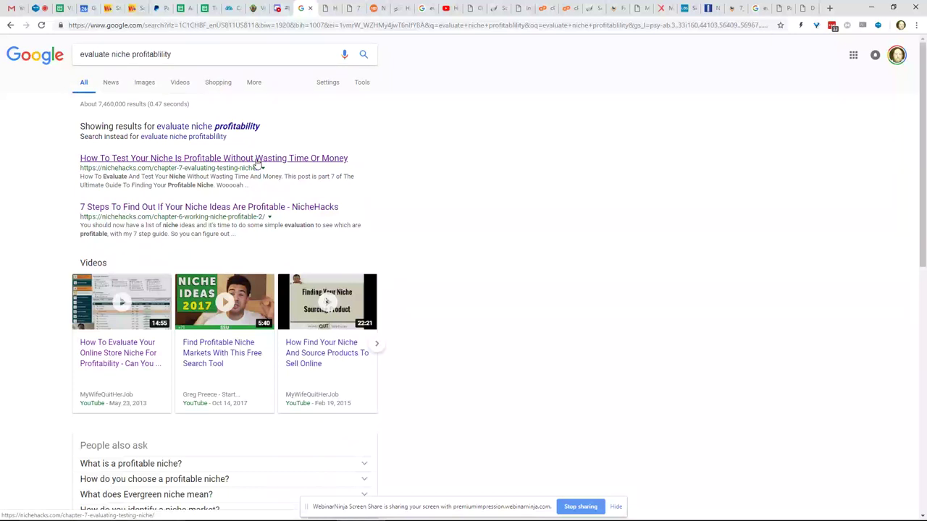
click(257, 160)
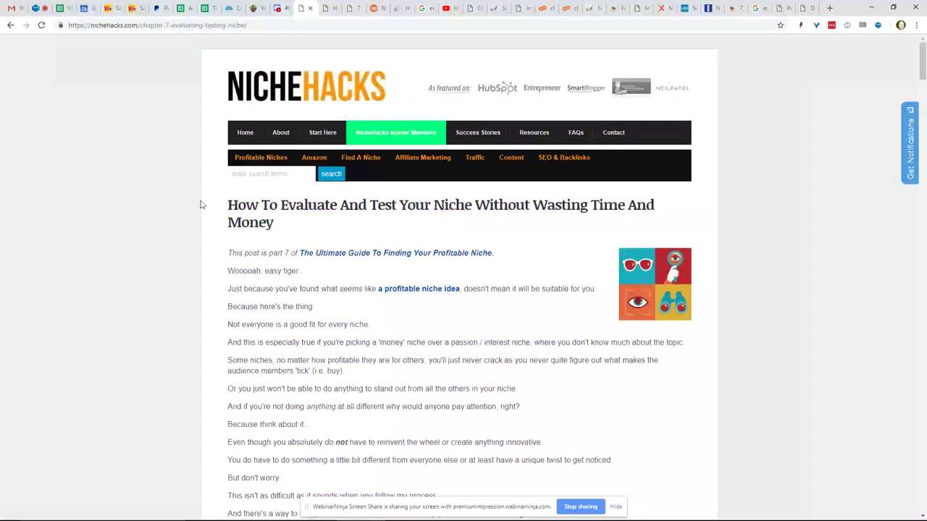
scroll(201, 205, down, 1)
scroll(201, 205, down, 2)
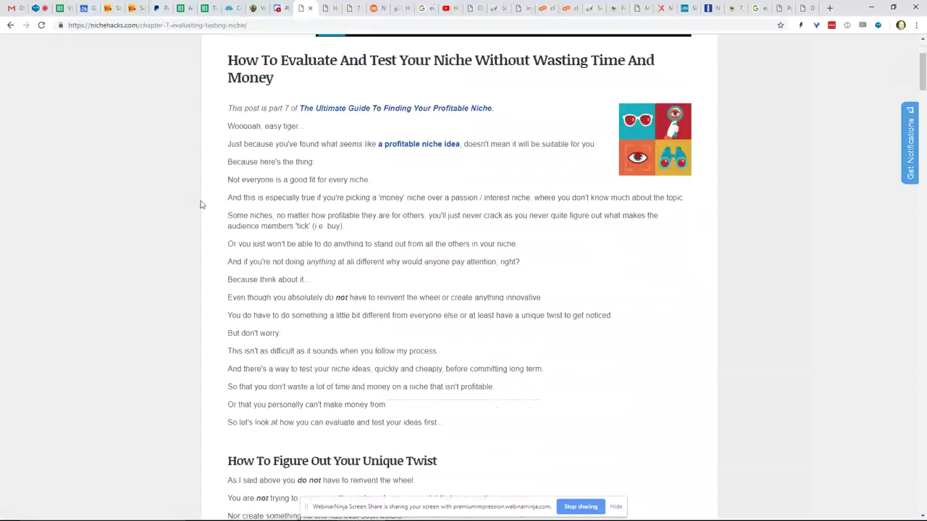
scroll(202, 205, down, 3)
scroll(201, 205, up, 2)
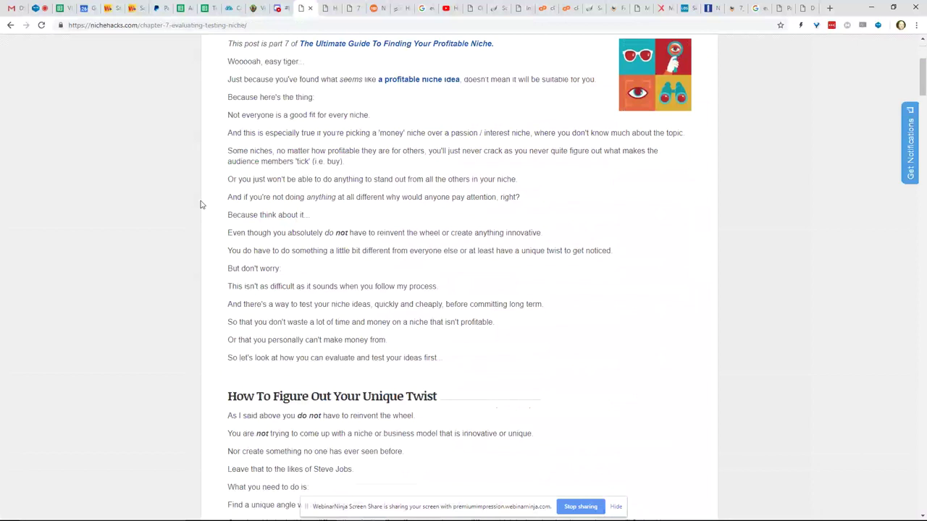
scroll(202, 205, up, 4)
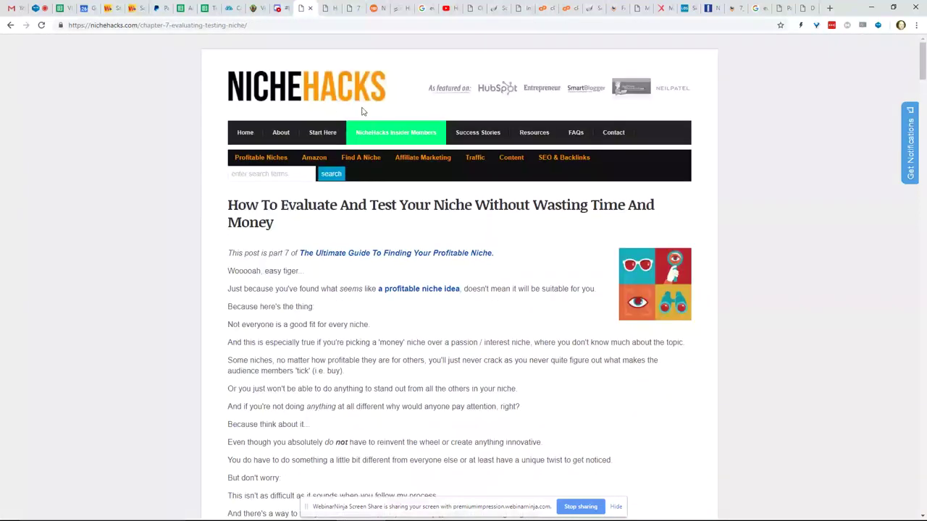
mouse_move(343, 147)
scroll(264, 192, down, 1)
scroll(265, 192, down, 1)
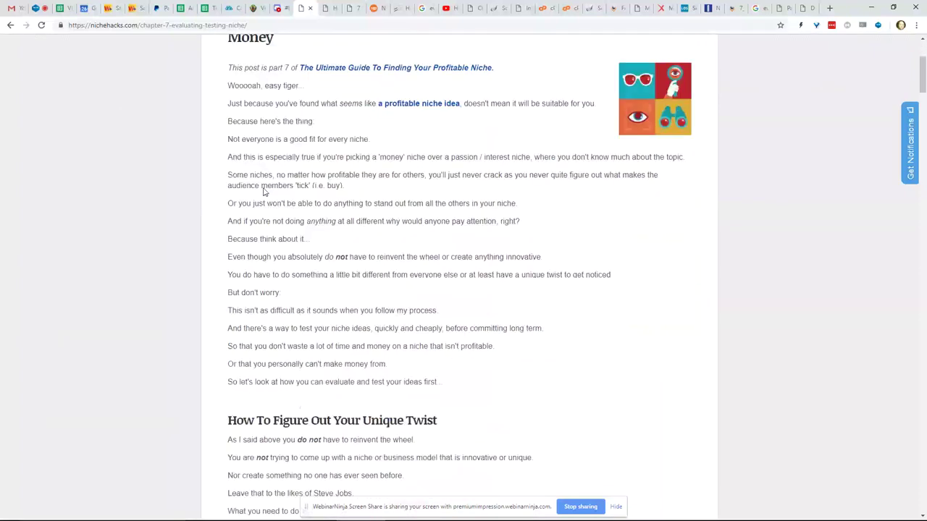
scroll(264, 191, down, 2)
scroll(265, 192, down, 2)
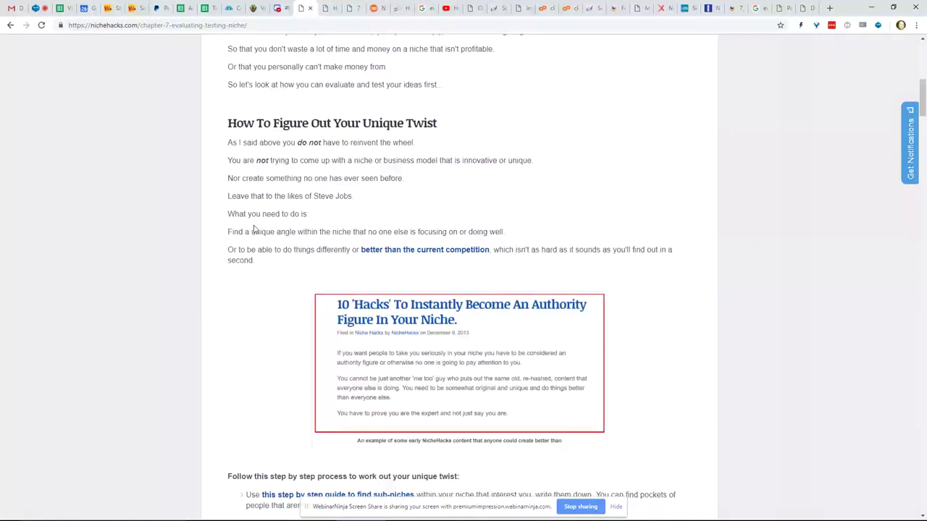
scroll(254, 228, down, 3)
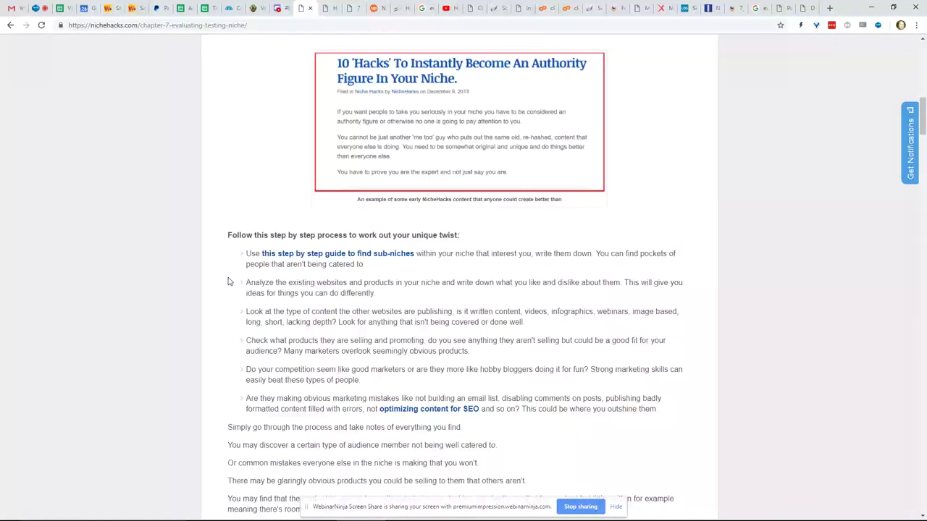
scroll(229, 281, down, 2)
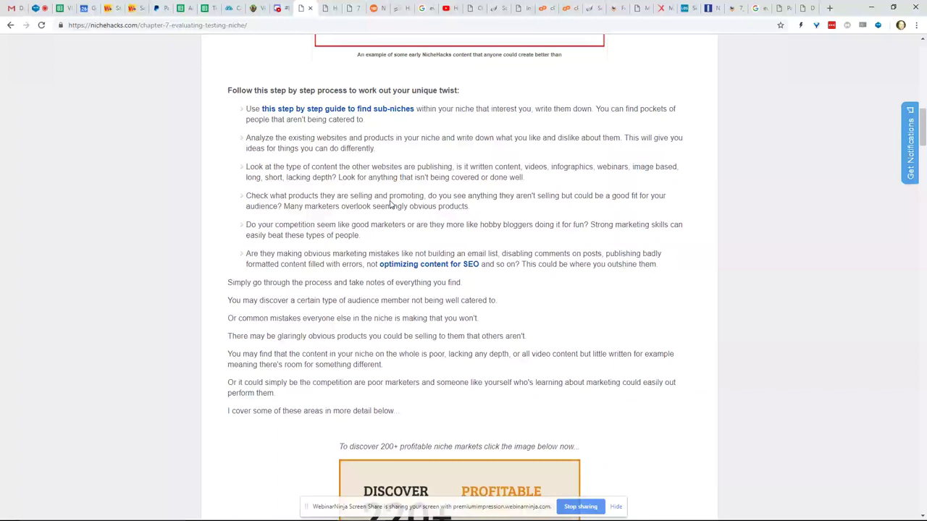
scroll(391, 204, up, 5)
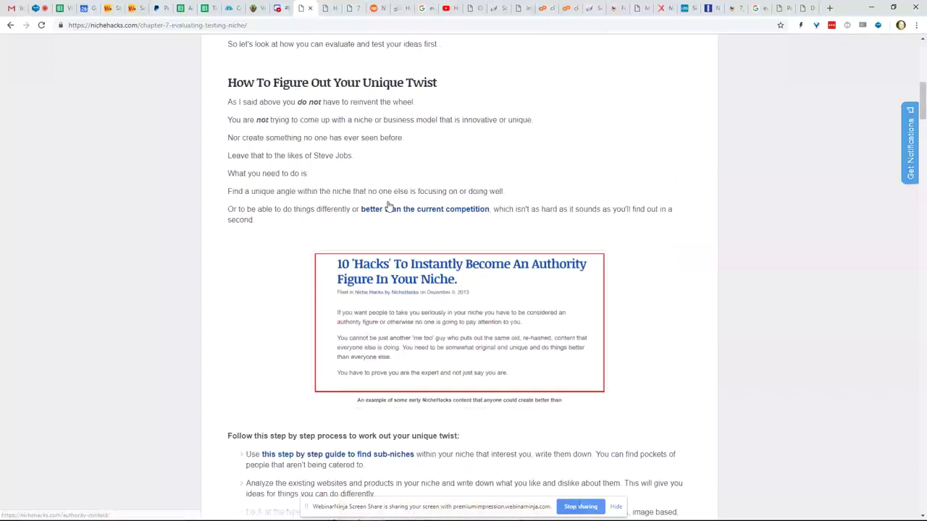
scroll(389, 206, up, 7)
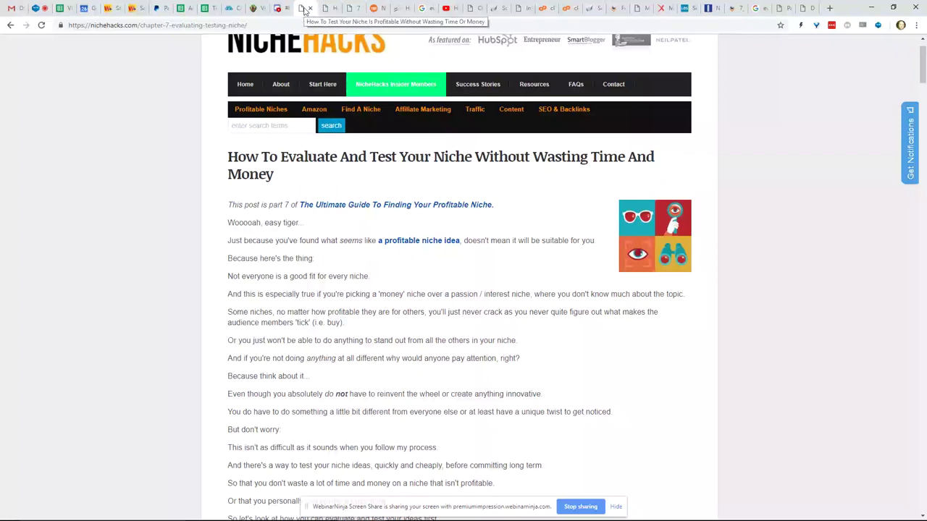
click(15, 27)
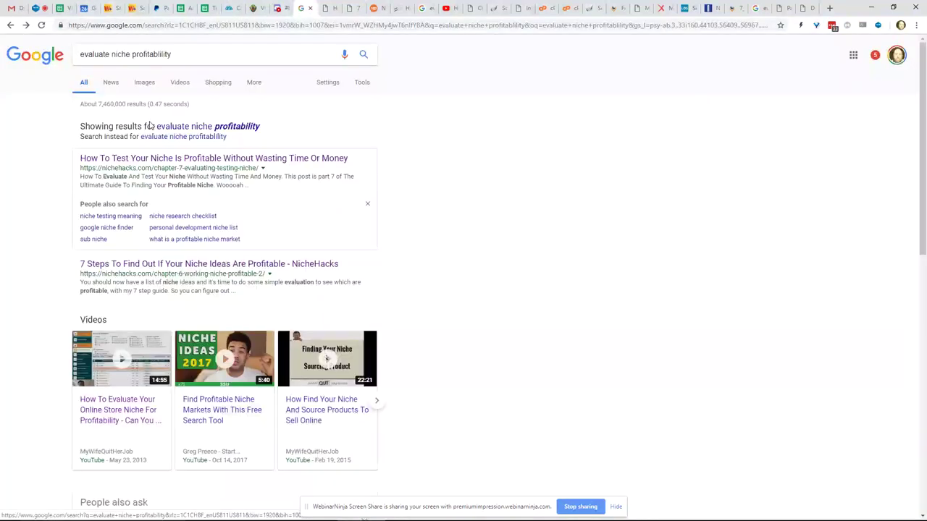
scroll(150, 126, down, 15)
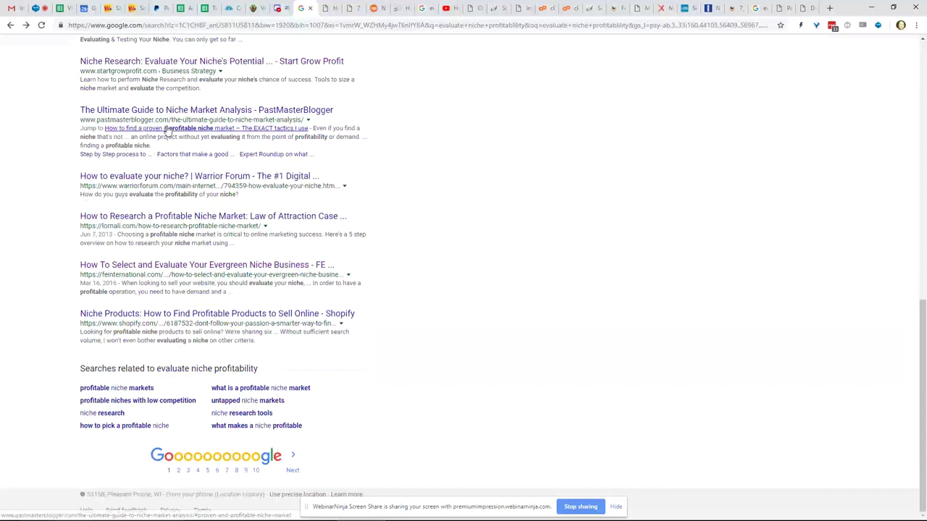
click(177, 472)
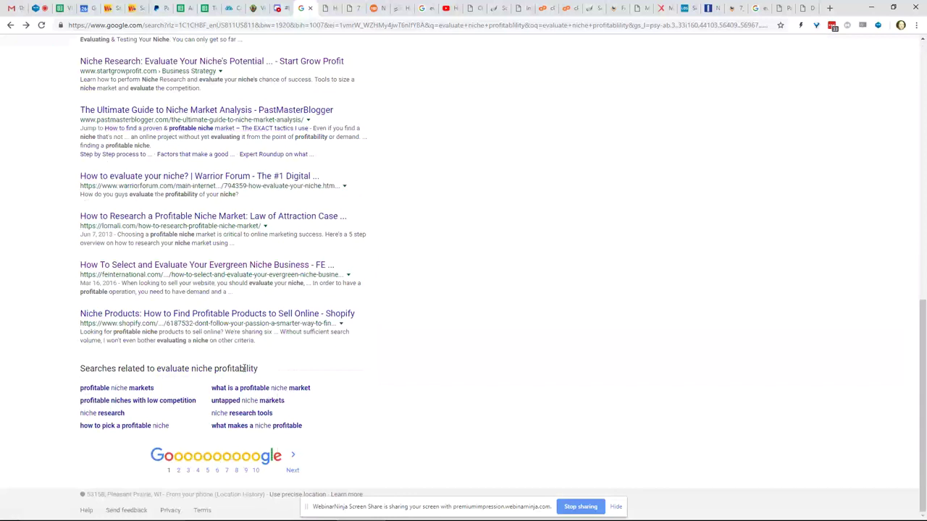
click(332, 9)
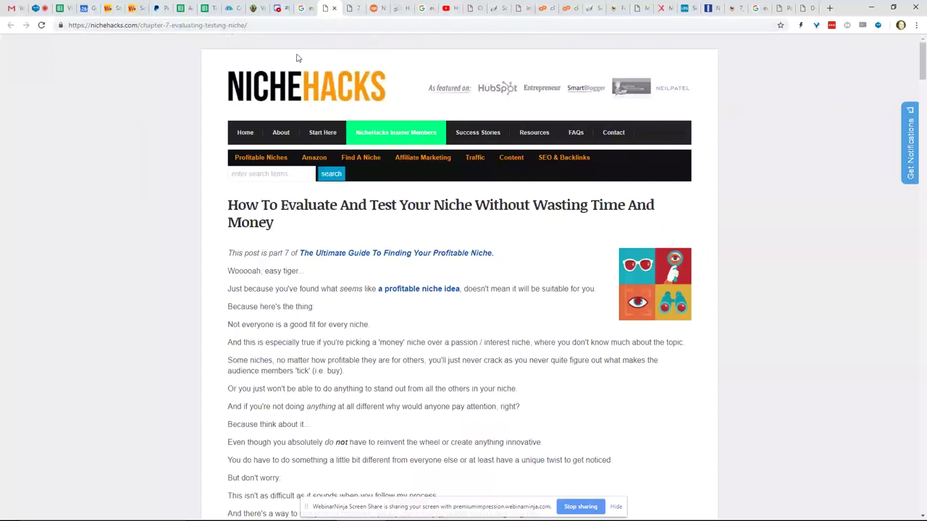
- View the Webinars sheet in Ticket Responses, then bring up Start Grow Profit's niche research article
click(205, 8)
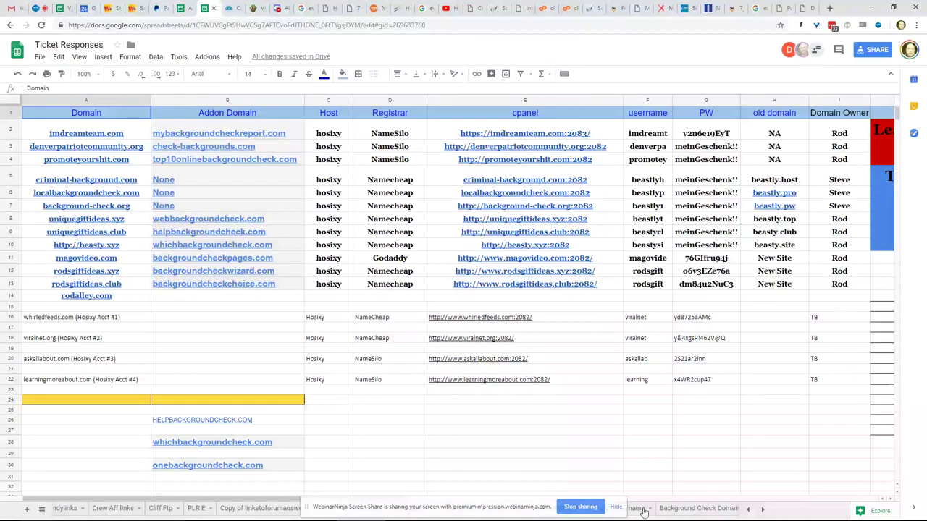
click(615, 507)
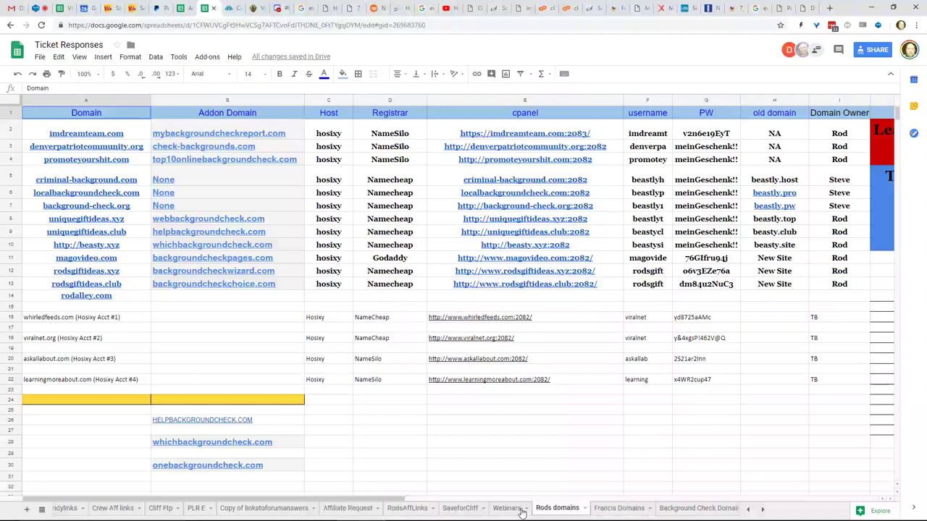
click(507, 508)
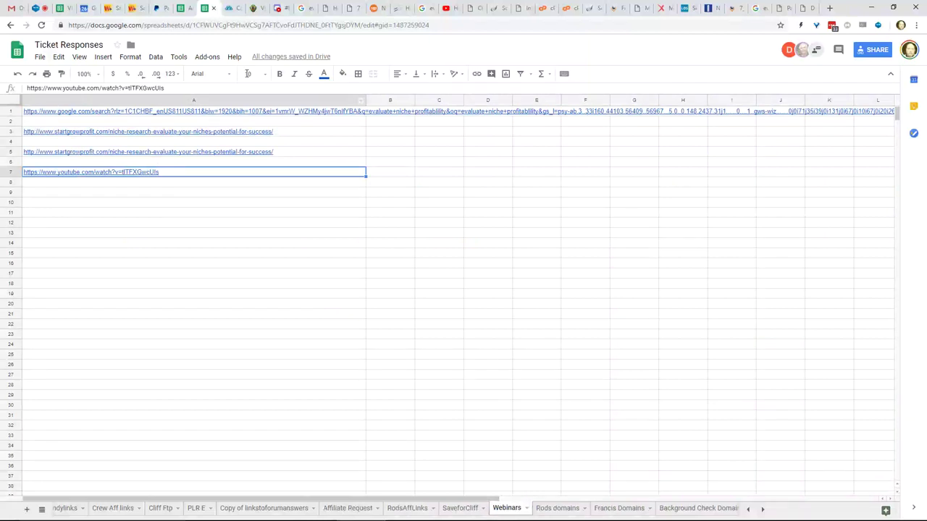
click(446, 8)
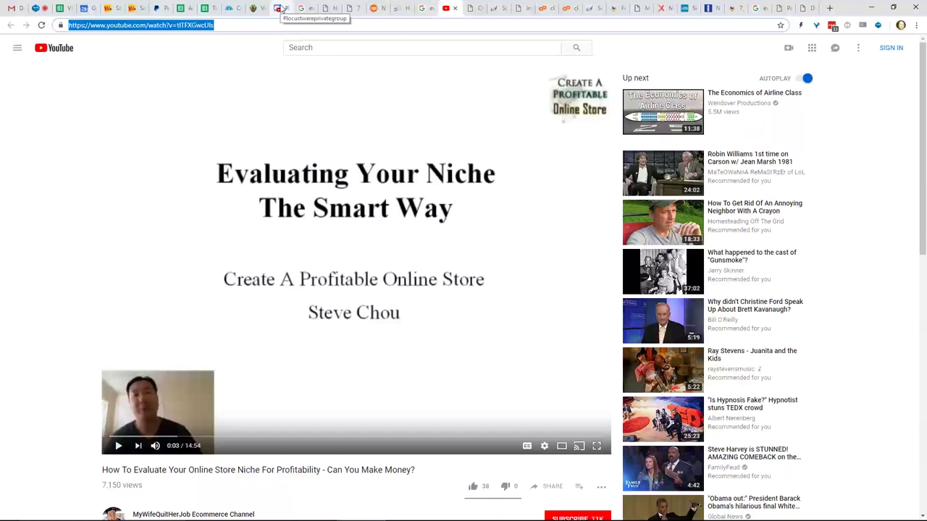
click(376, 10)
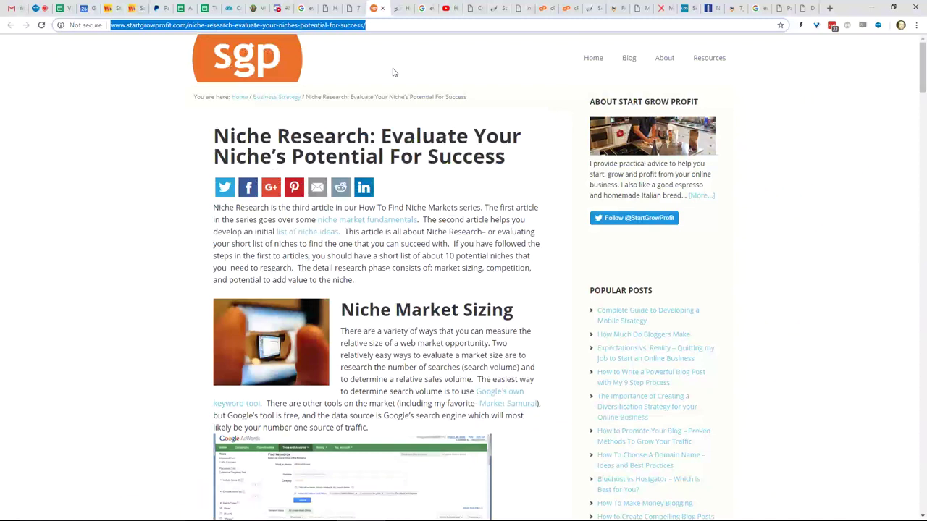
- Bring up FE International's 'How To Select and Evaluate Your Evergreen Niche Business' article
click(399, 10)
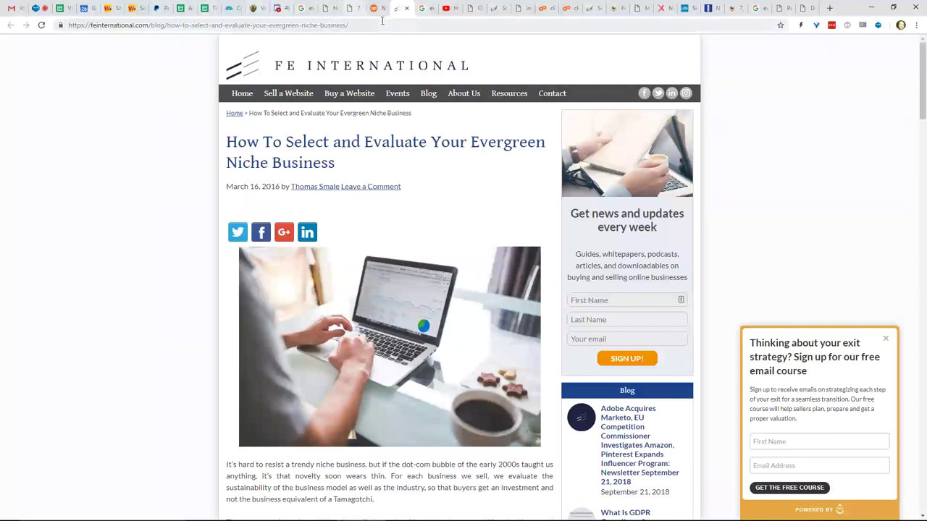
- Review the Google results, Softaculous, WordPress Import and MaxBounty pages, ending on MunchEye's launch calendar
click(426, 12)
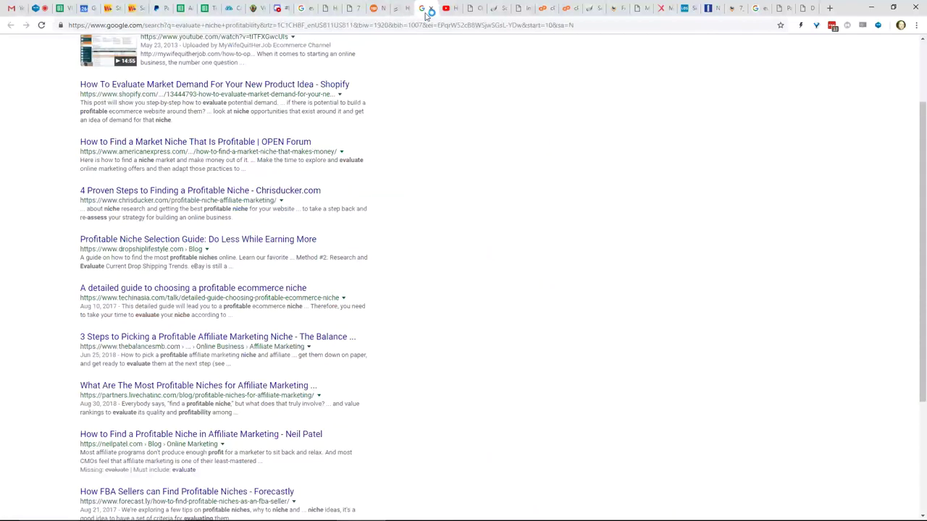
scroll(452, 35, up, 1)
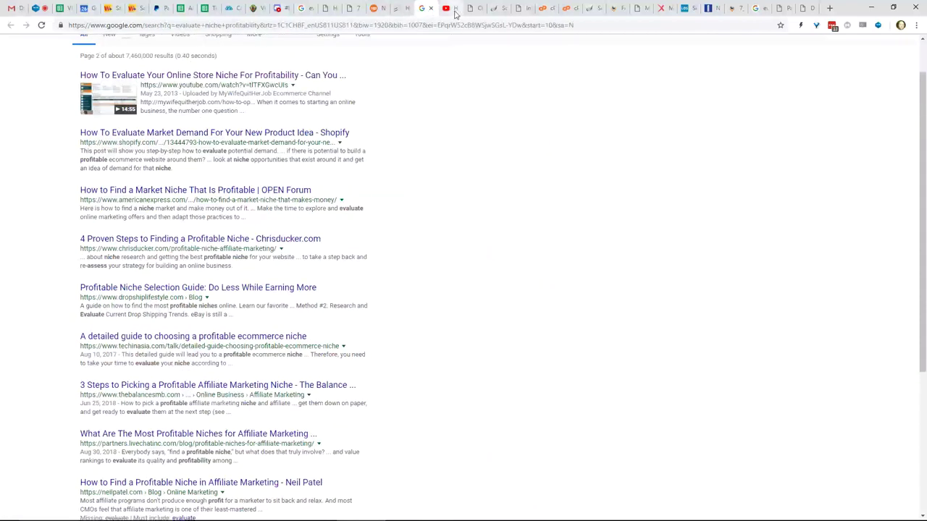
click(502, 12)
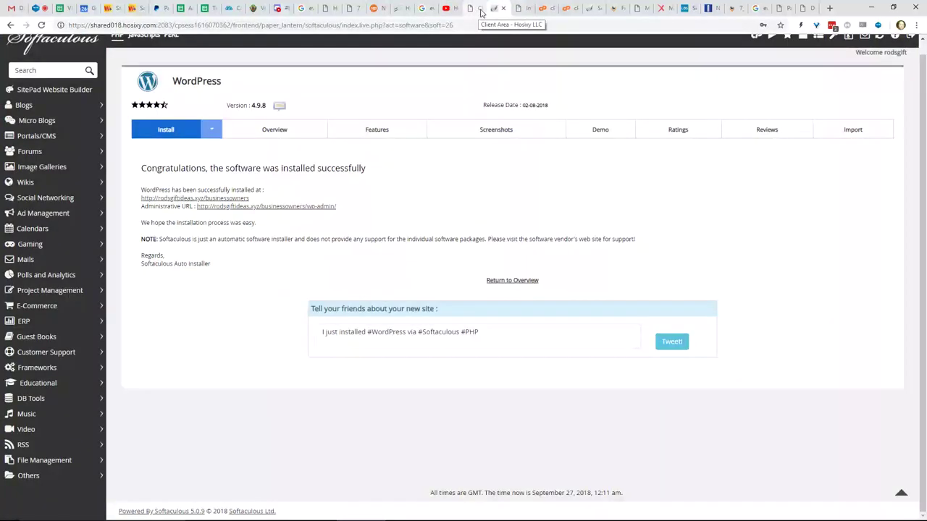
click(520, 9)
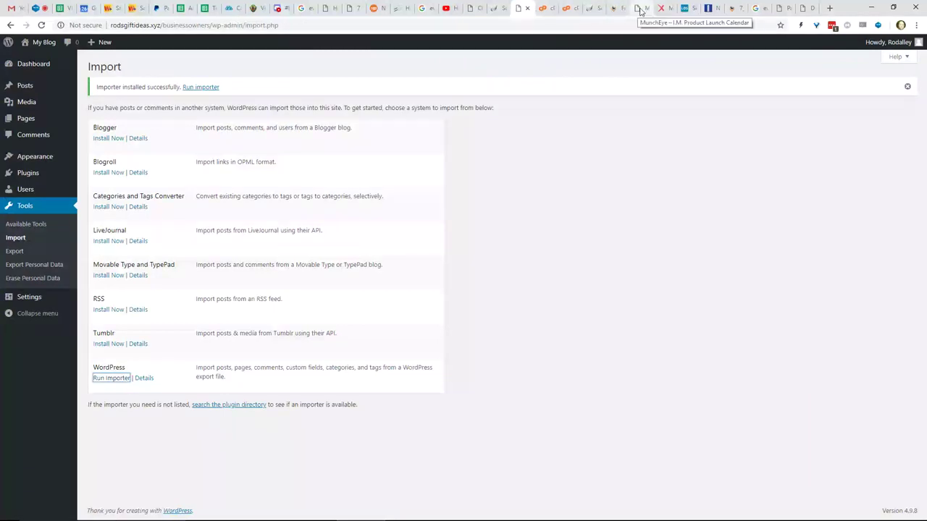
click(665, 8)
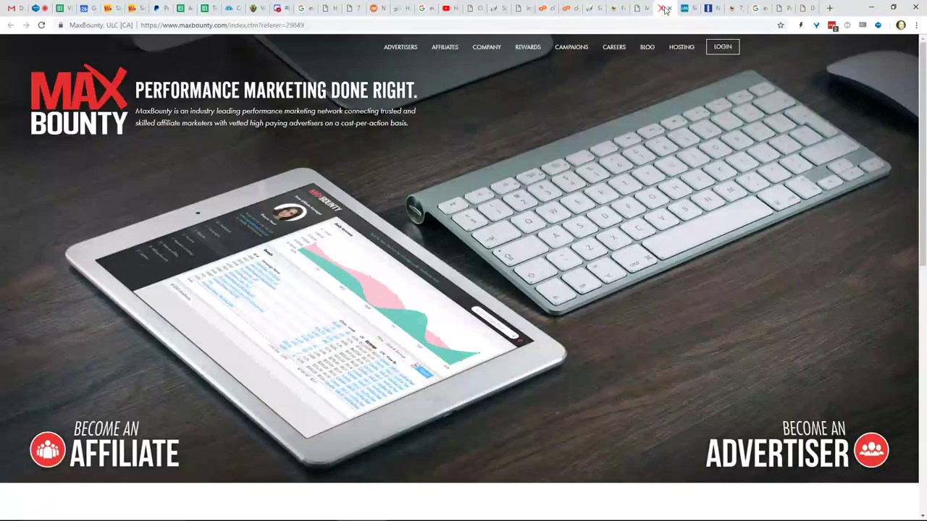
click(639, 9)
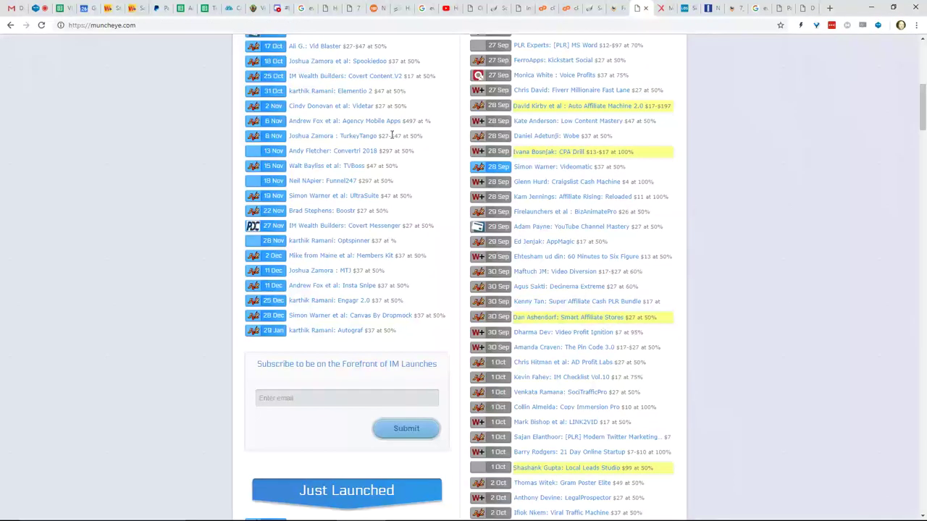
scroll(391, 137, up, 6)
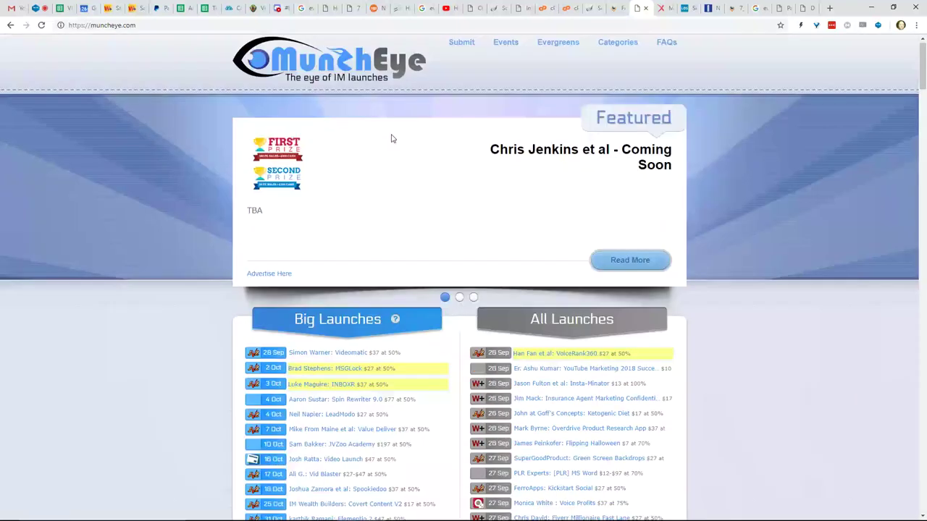
scroll(391, 138, down, 10)
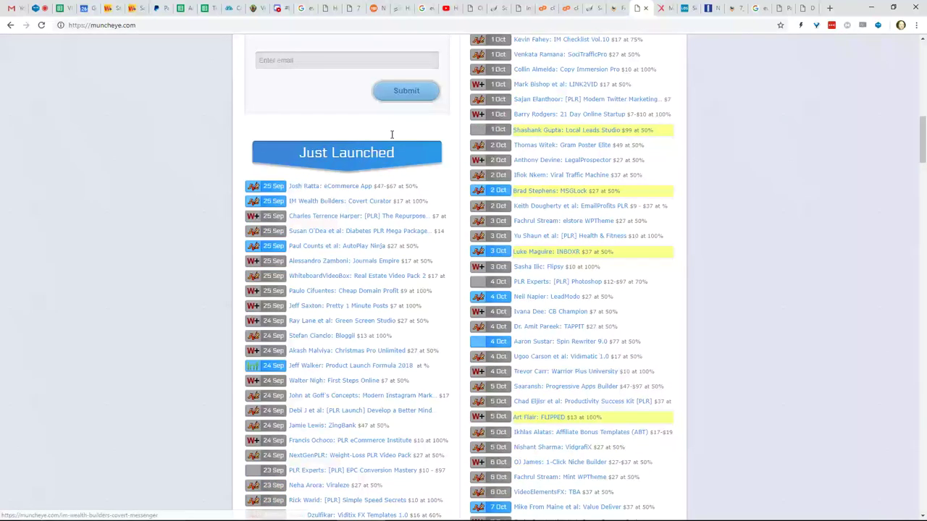
scroll(391, 136, down, 4)
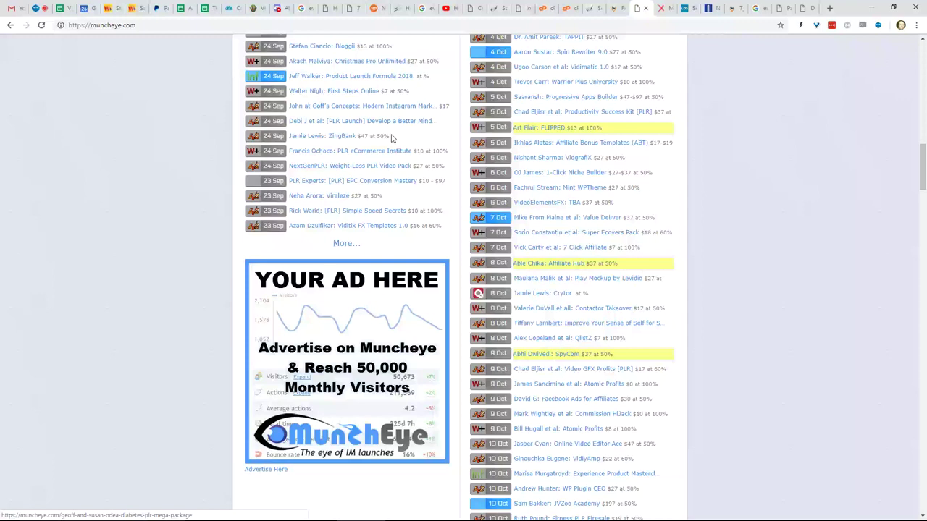
scroll(391, 137, down, 5)
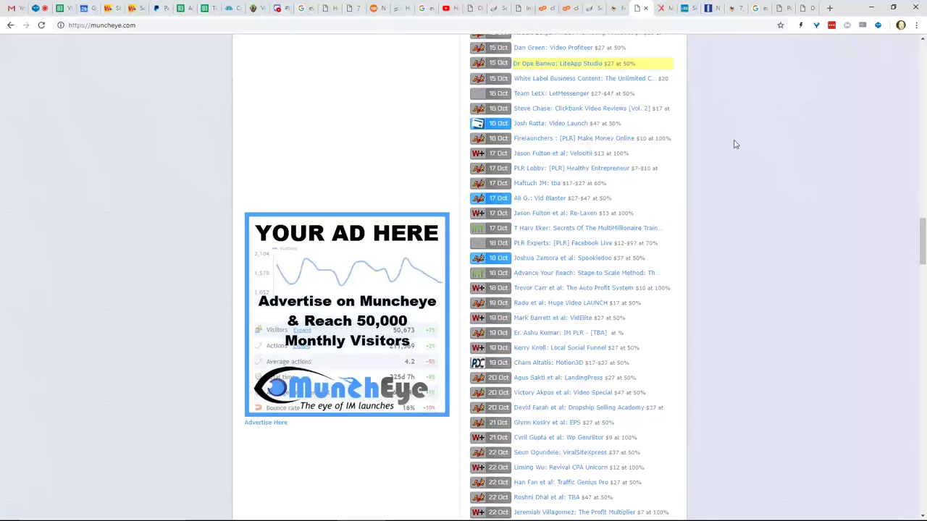
scroll(619, 168, down, 5)
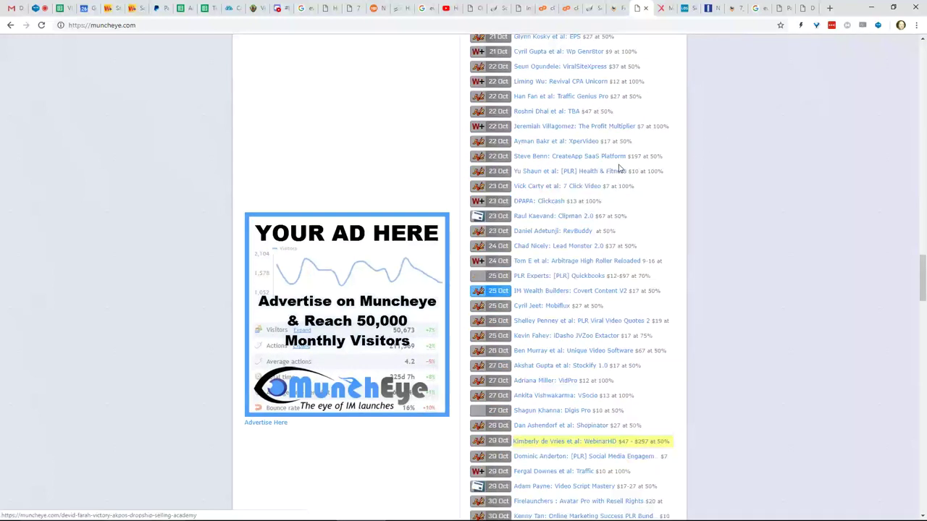
scroll(592, 221, down, 8)
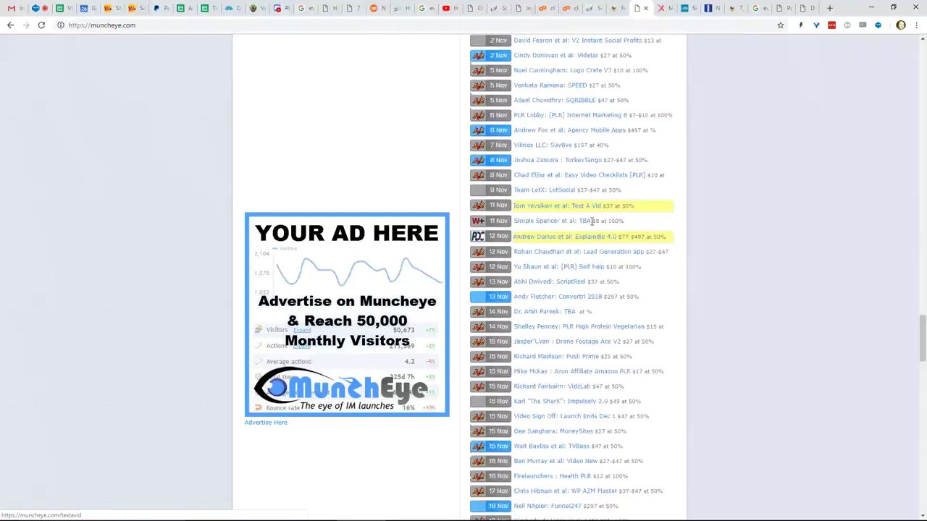
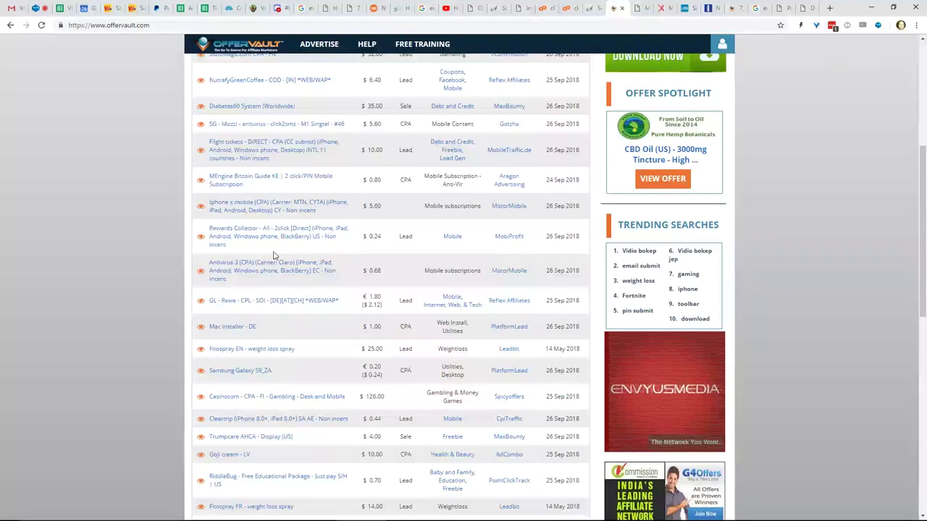
scroll(273, 254, down, 6)
- Search OfferVault for 'cable tv', returning 23 offers led by Magic Antenna
scroll(321, 337, up, 2)
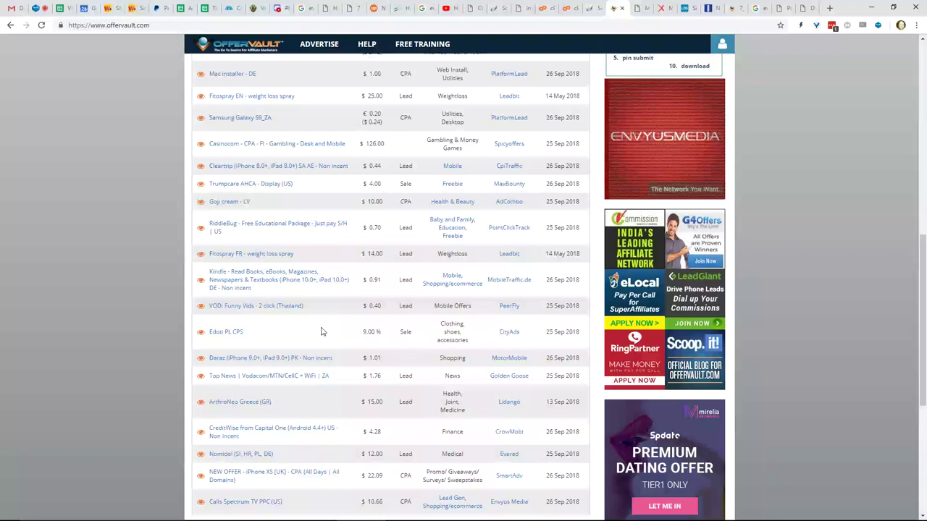
scroll(322, 332, up, 8)
click(296, 146)
text(cable )
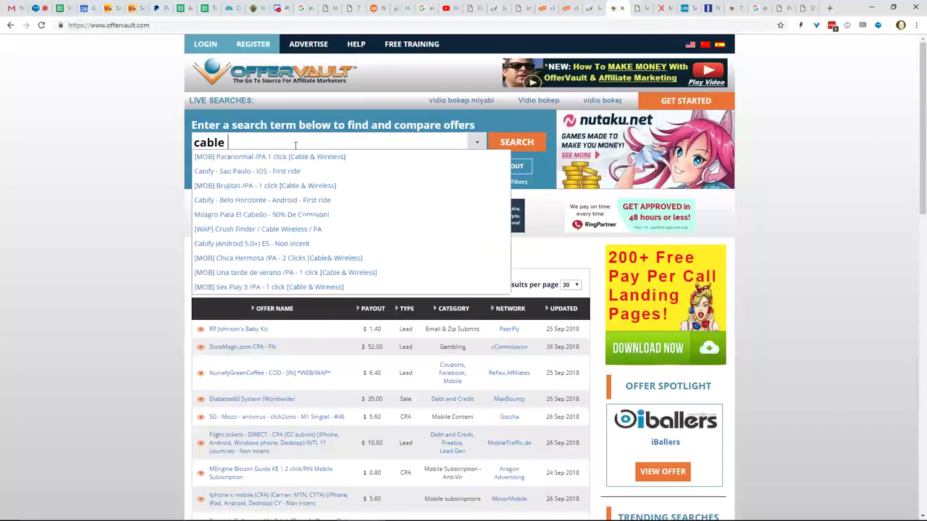
text(tv)
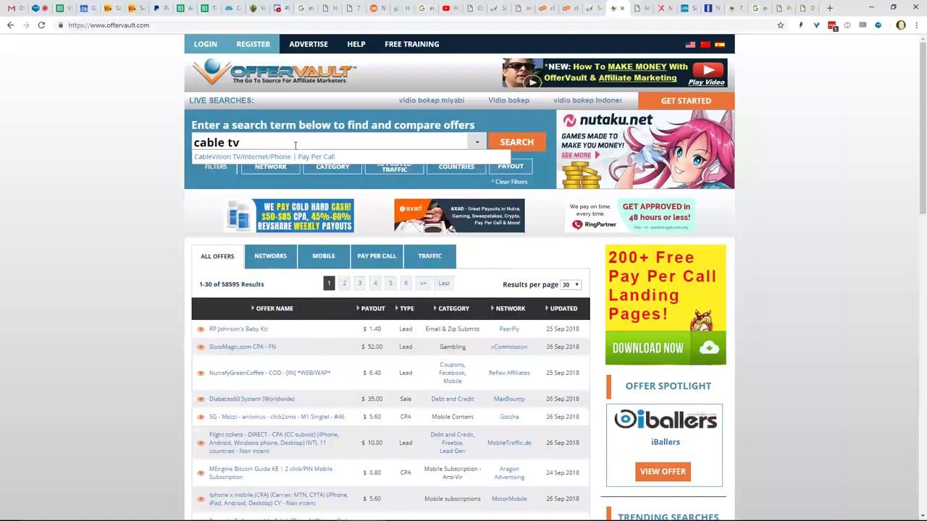
click(529, 140)
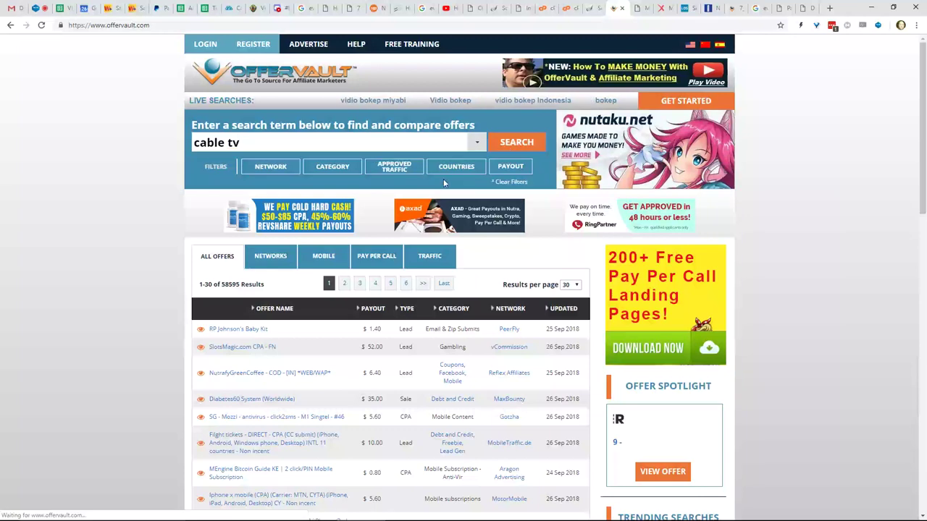
- Look over the cable tv offers, then clear the term from the search box
scroll(226, 208, down, 1)
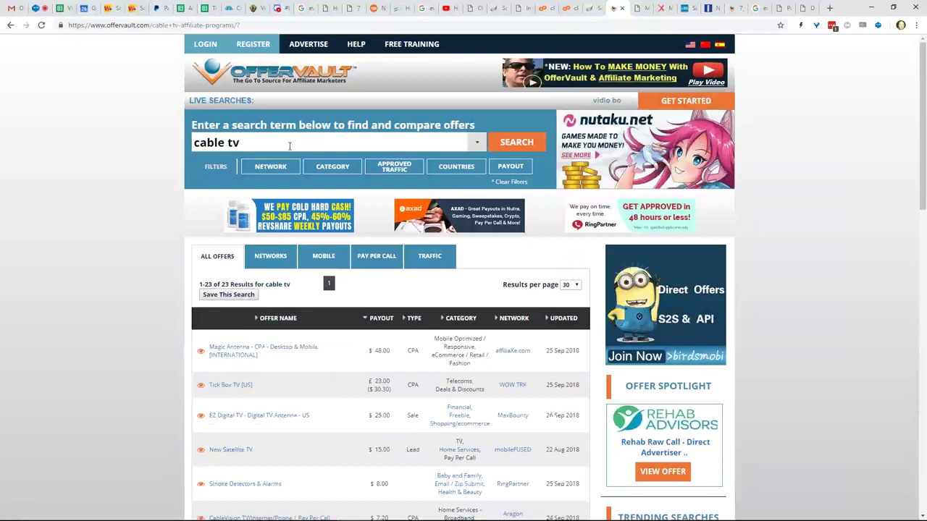
click(290, 147)
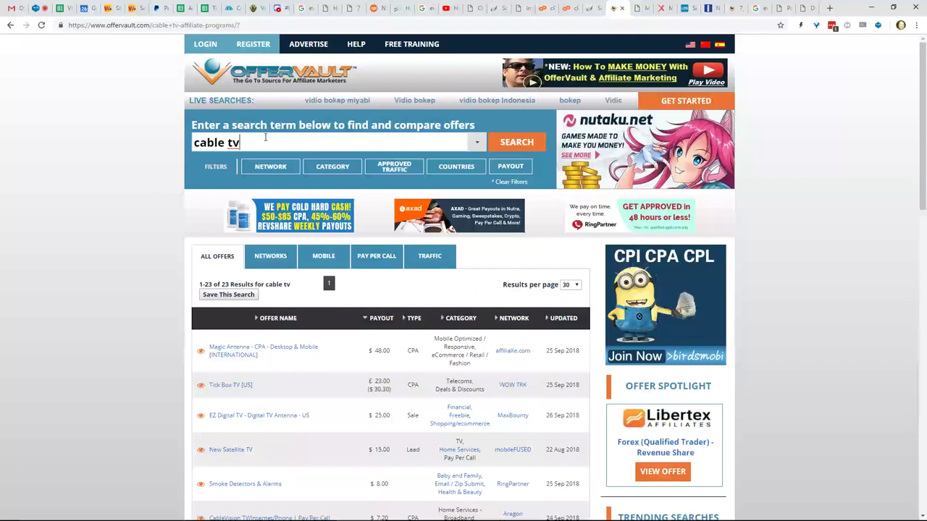
key(BackSpace)
key(BackSpace)
key(BackSpace)
key(BackSpace)
key(BackSpace)
key(BackSpace)
key(BackSpace)
key(BackSpace)
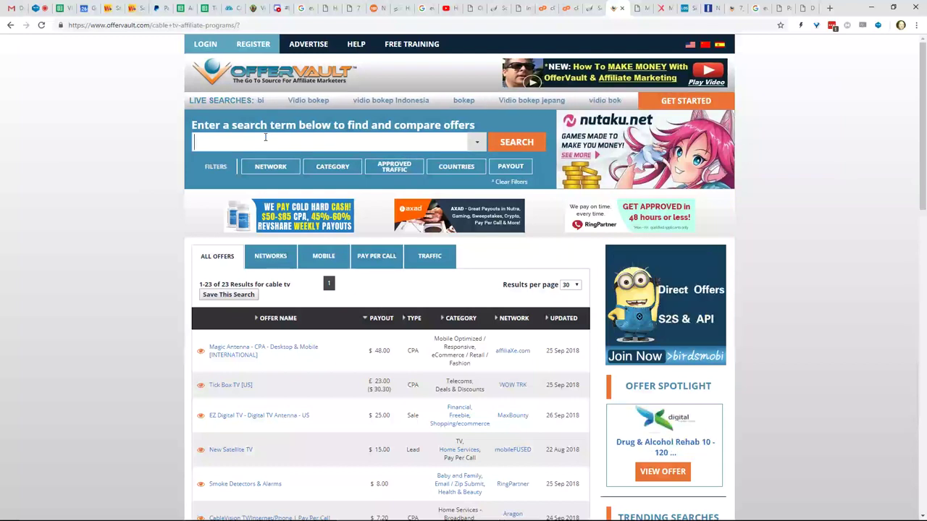
- Search OfferVault for 'fiverr' and browse the 327 offers returned
text(fiverr)
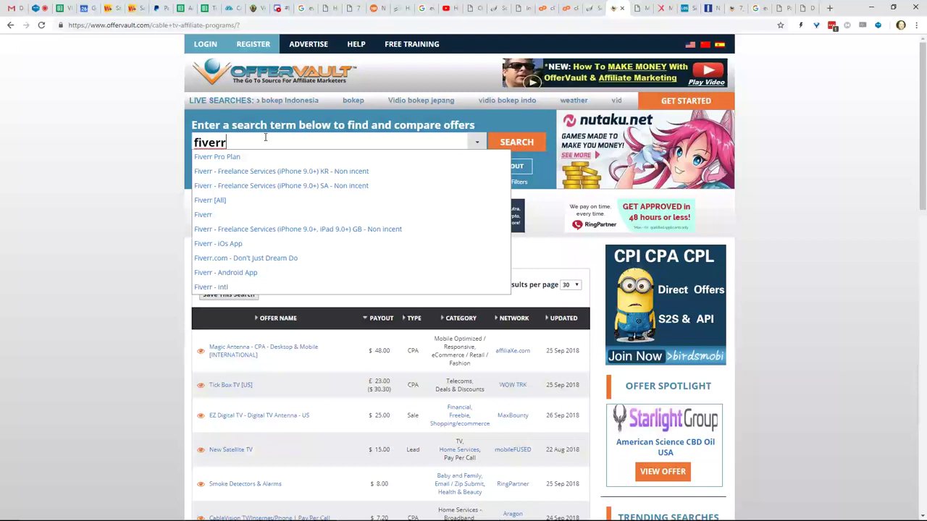
click(507, 143)
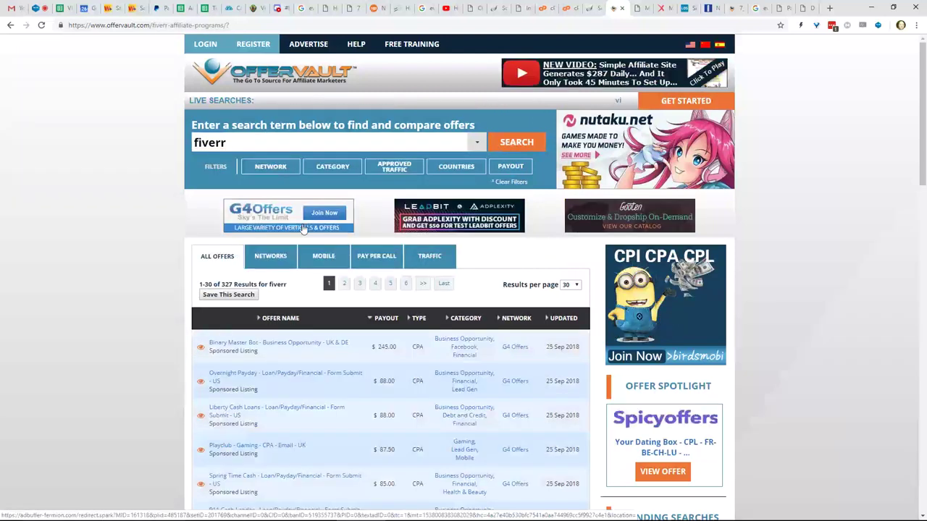
scroll(210, 236, down, 2)
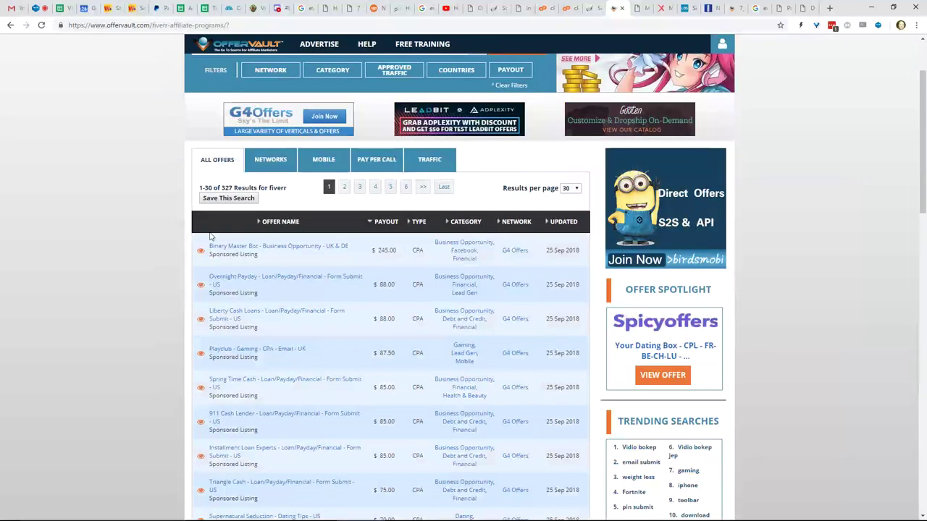
scroll(231, 217, up, 1)
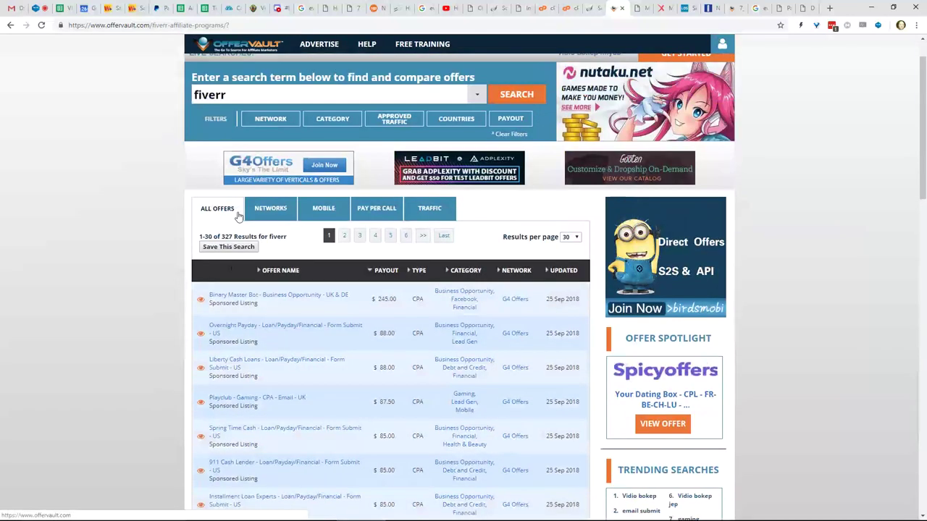
scroll(238, 216, down, 3)
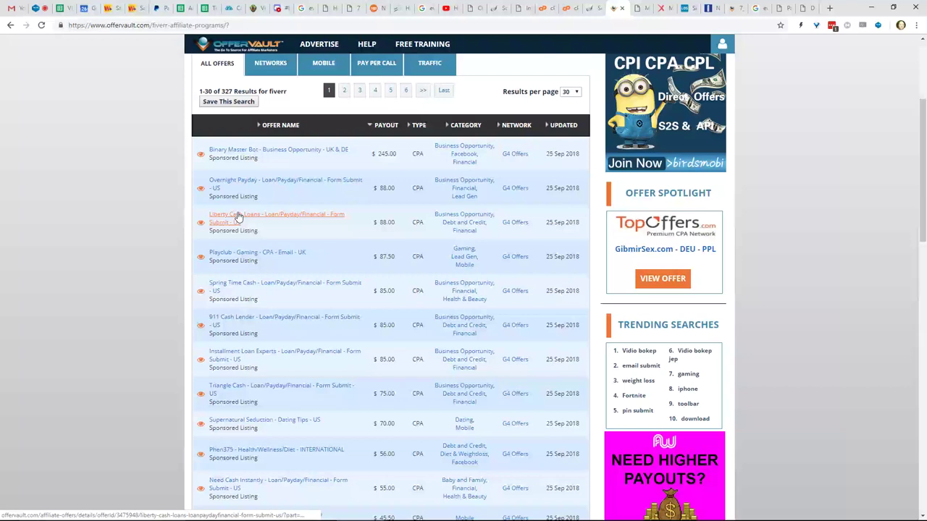
scroll(235, 223, down, 1)
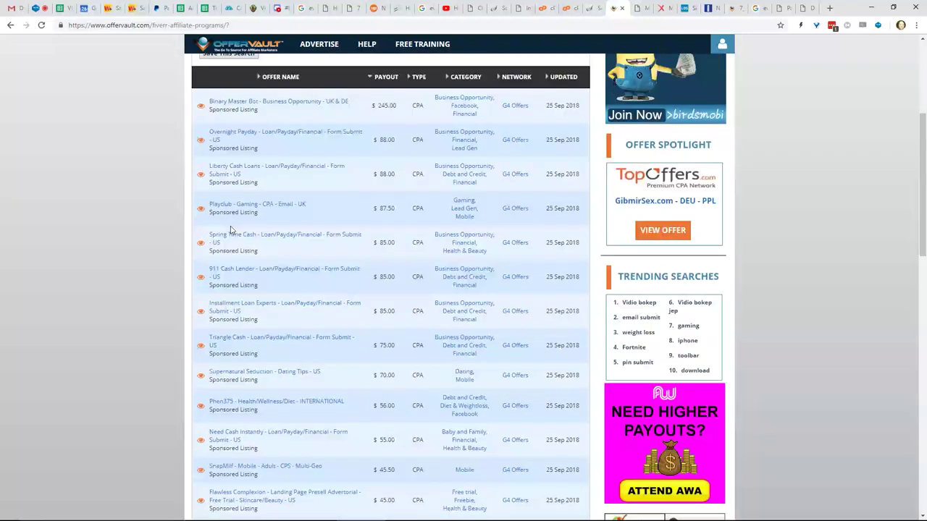
scroll(230, 229, up, 3)
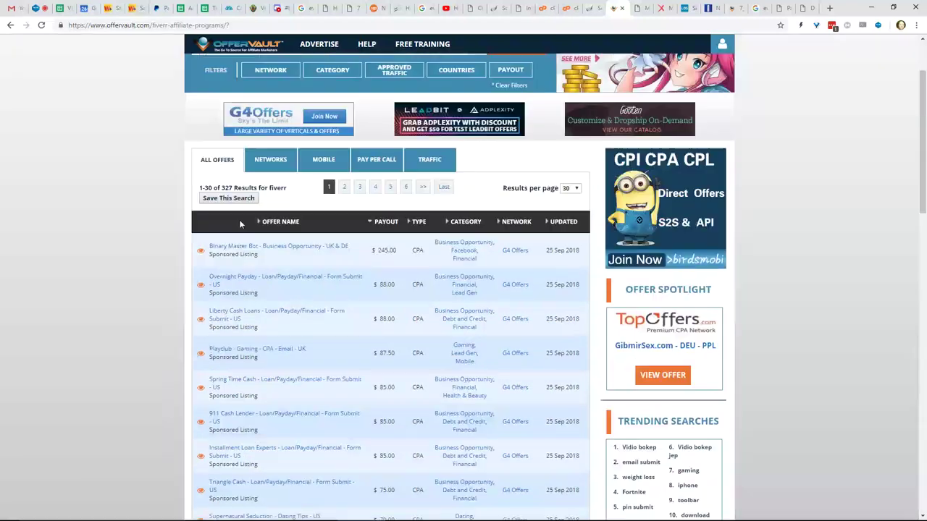
scroll(239, 224, up, 1)
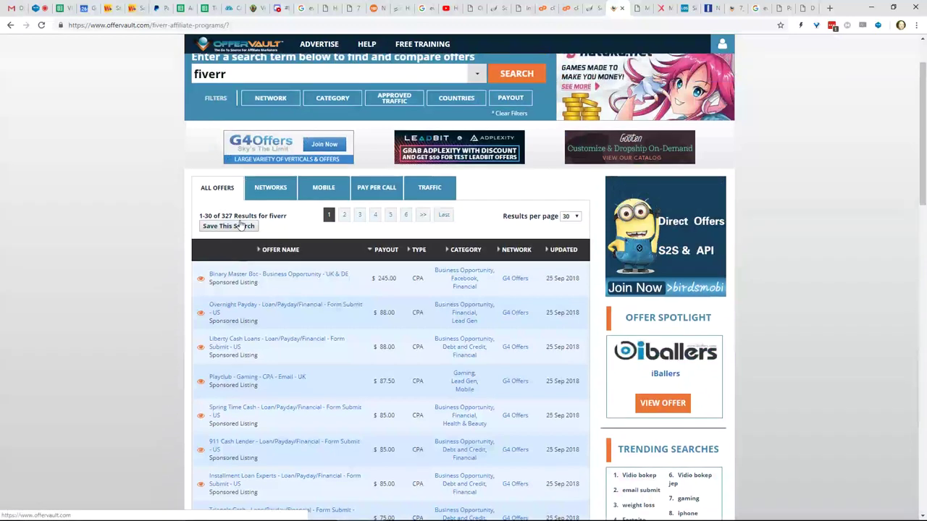
scroll(240, 225, down, 1)
scroll(240, 224, up, 1)
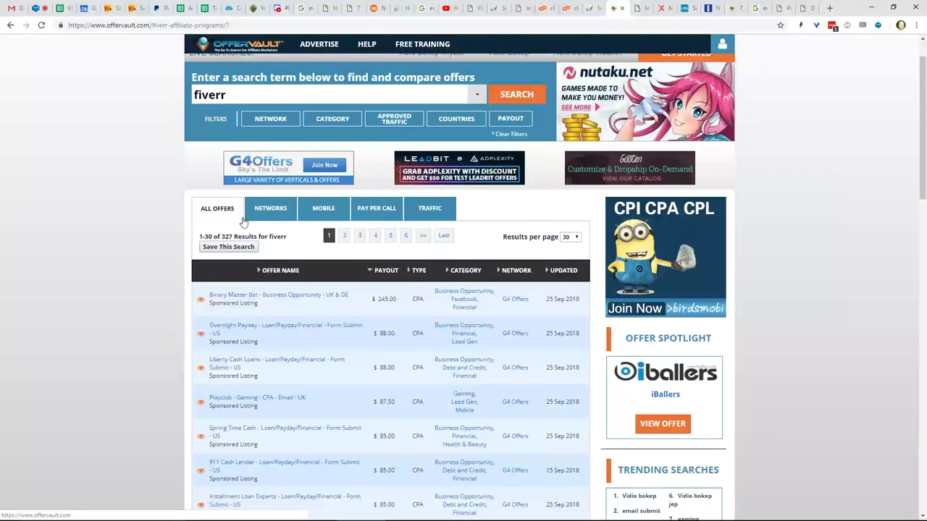
scroll(244, 222, up, 1)
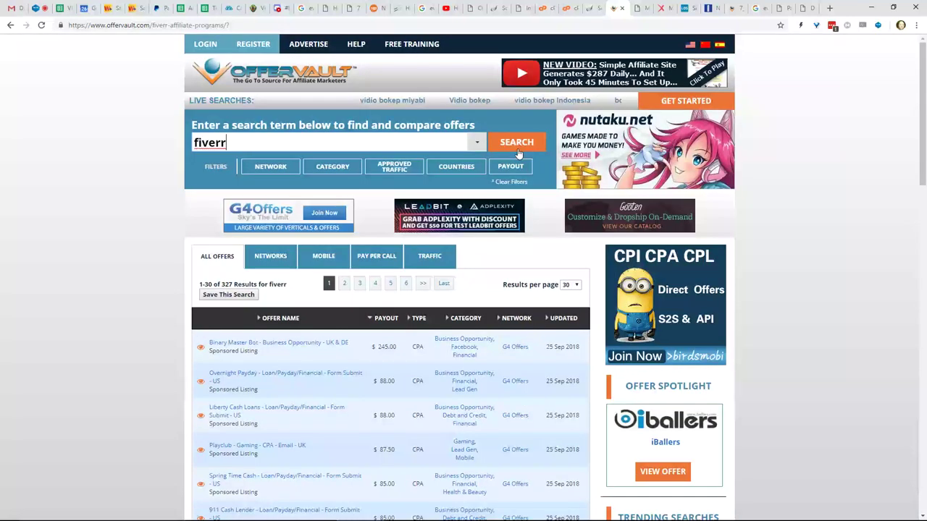
- Re-run the fiverr search and scroll through the results topped by Binary Master Bot
click(517, 144)
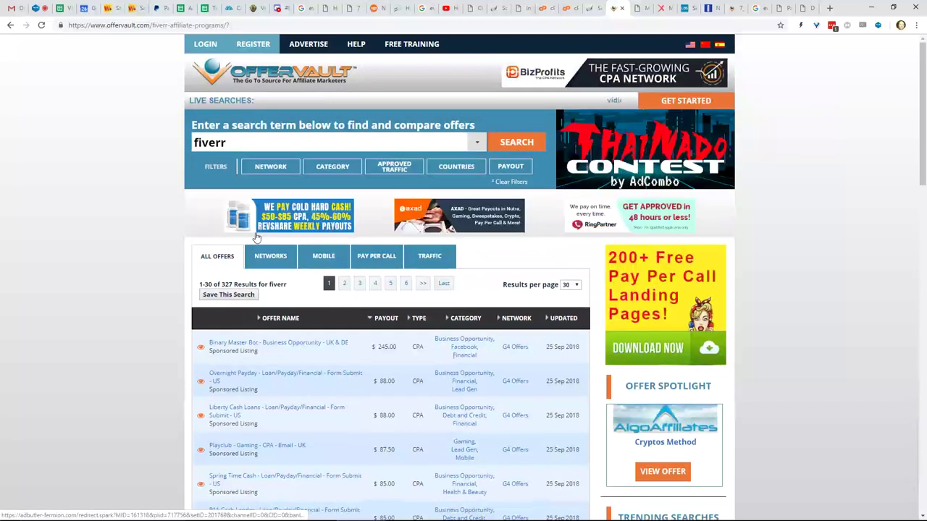
scroll(239, 241, down, 3)
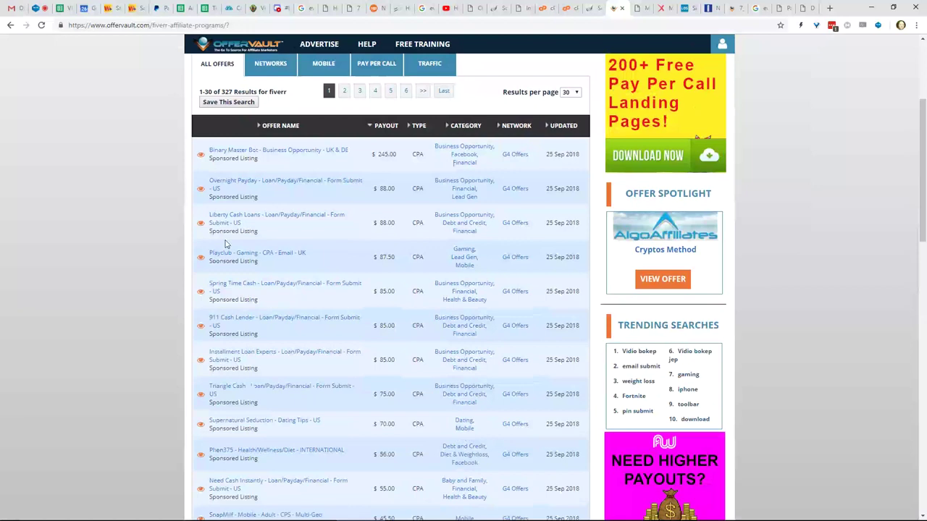
scroll(225, 244, down, 1)
scroll(226, 244, down, 1)
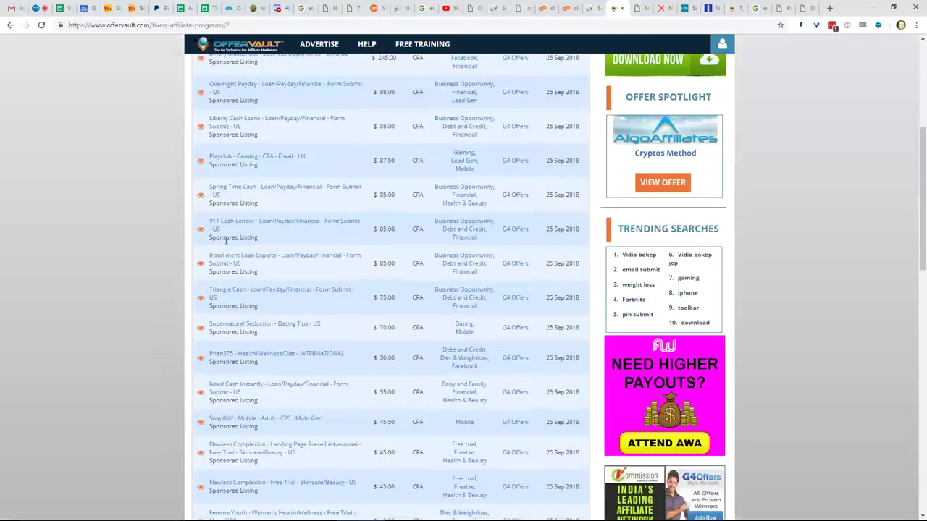
scroll(225, 241, up, 5)
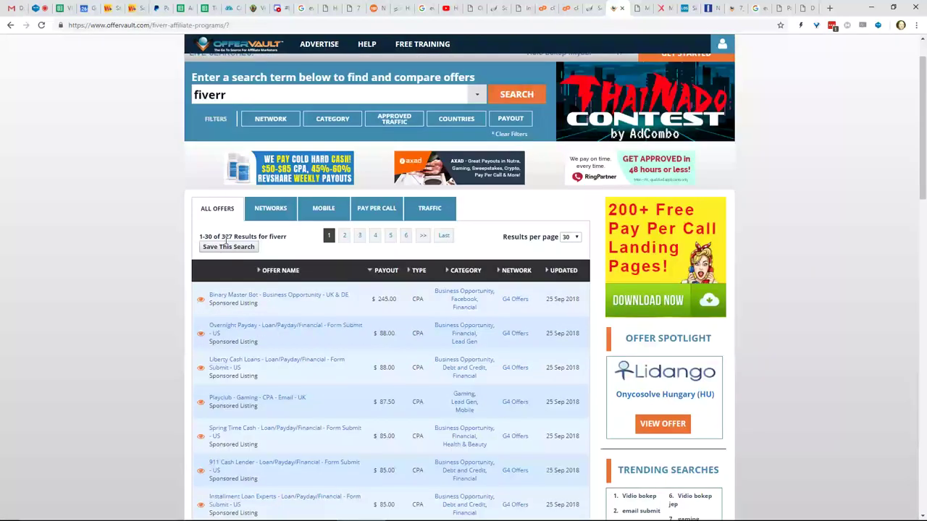
scroll(225, 242, up, 1)
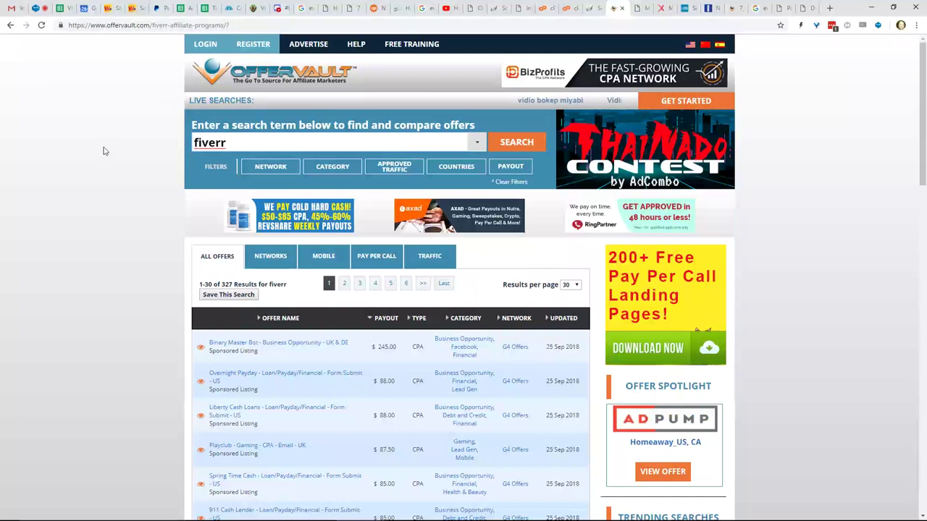
scroll(104, 151, down, 1)
scroll(103, 151, down, 1)
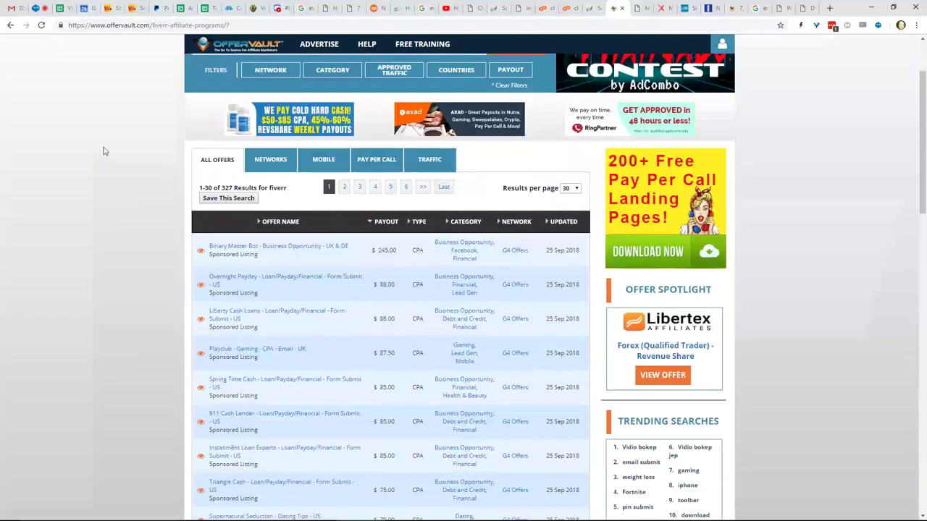
scroll(104, 151, up, 2)
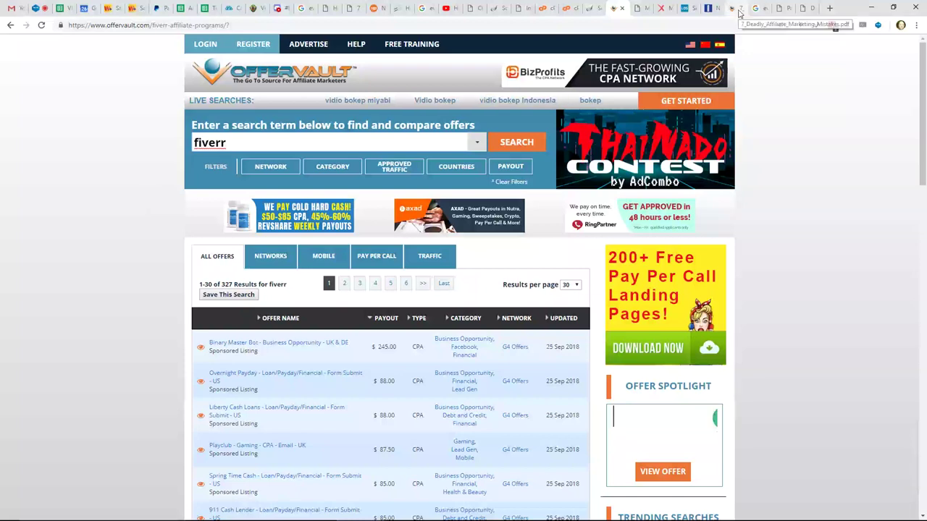
- Review LeanDomainSearch's 4972 available .com domains for 'business logo', then return to the niche research article
click(779, 11)
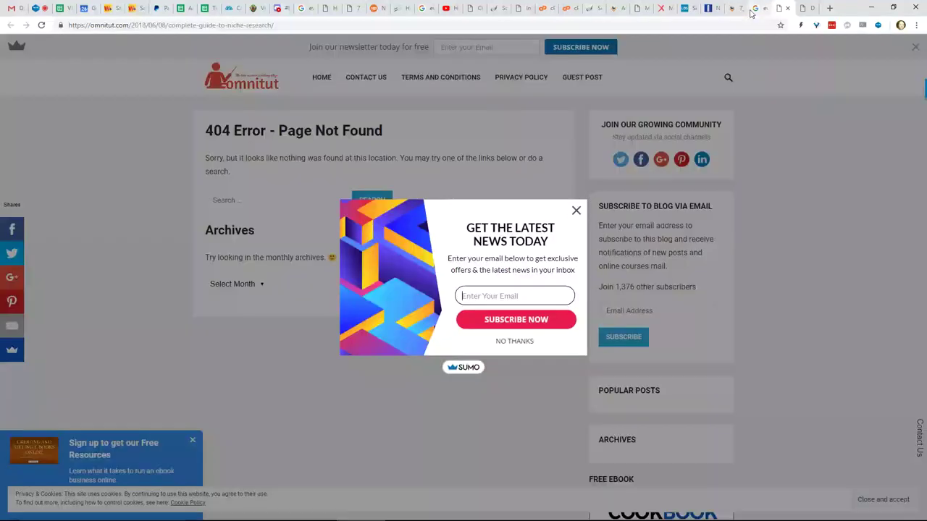
click(741, 10)
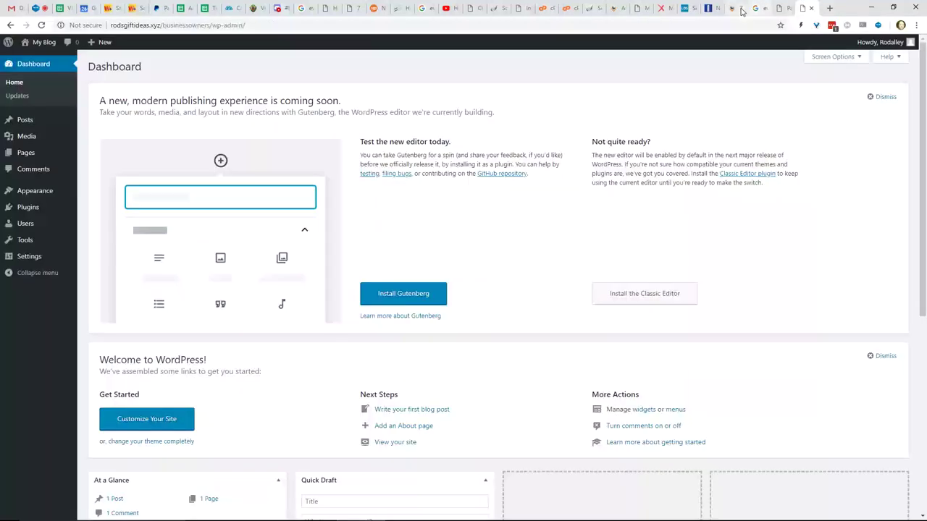
click(683, 9)
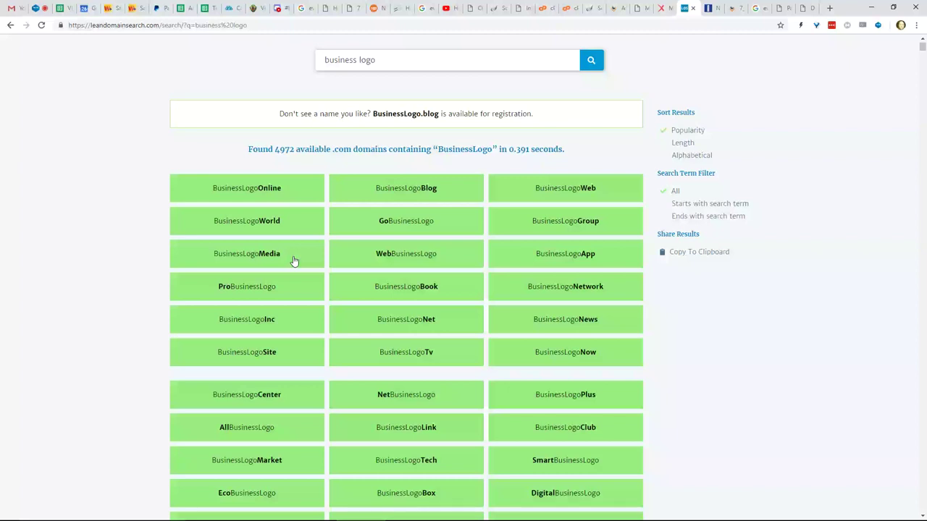
scroll(297, 254, down, 1)
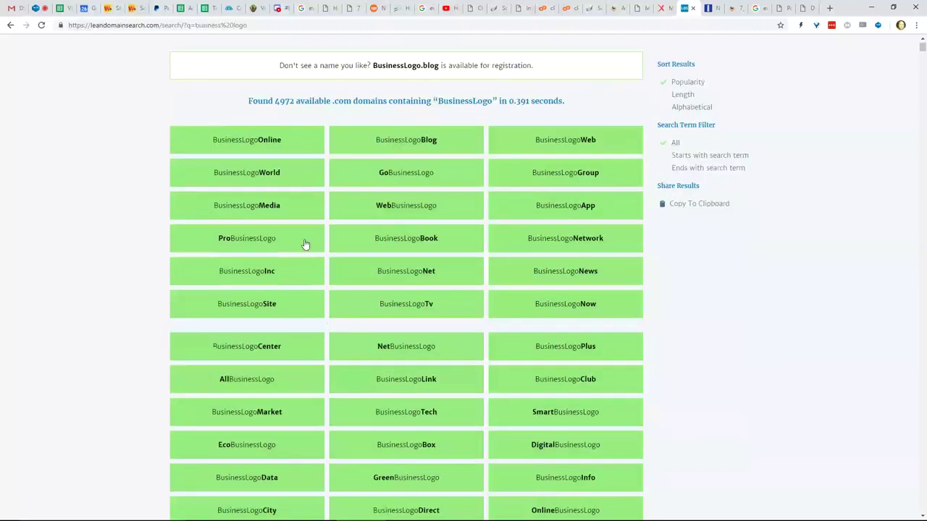
scroll(370, 230, down, 1)
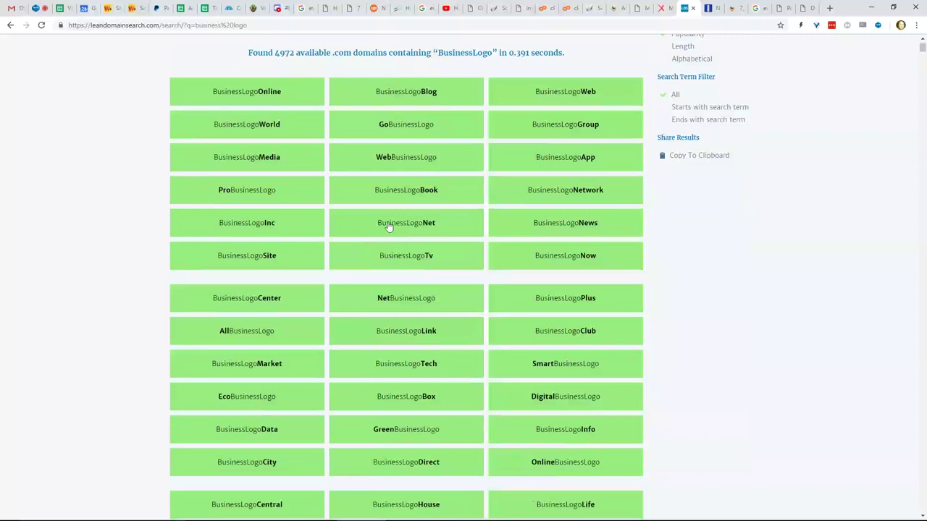
scroll(434, 203, up, 1)
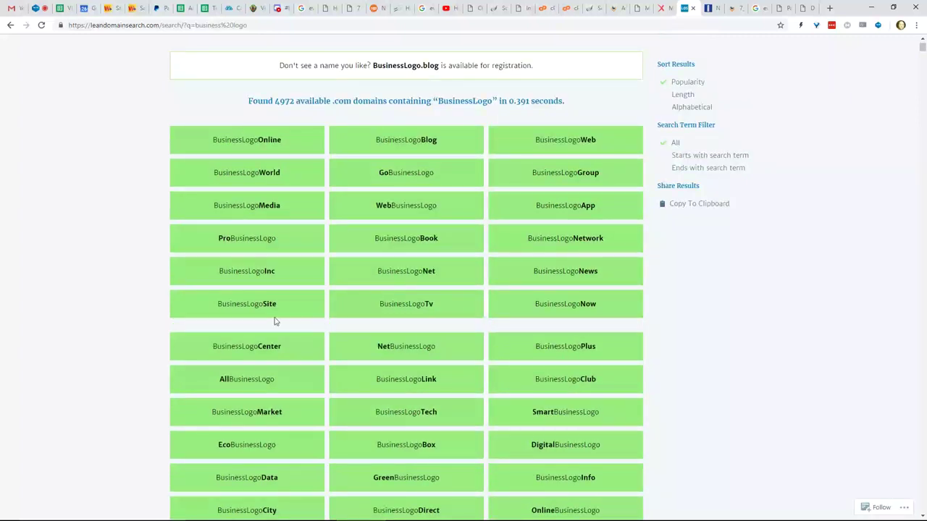
scroll(286, 312, down, 2)
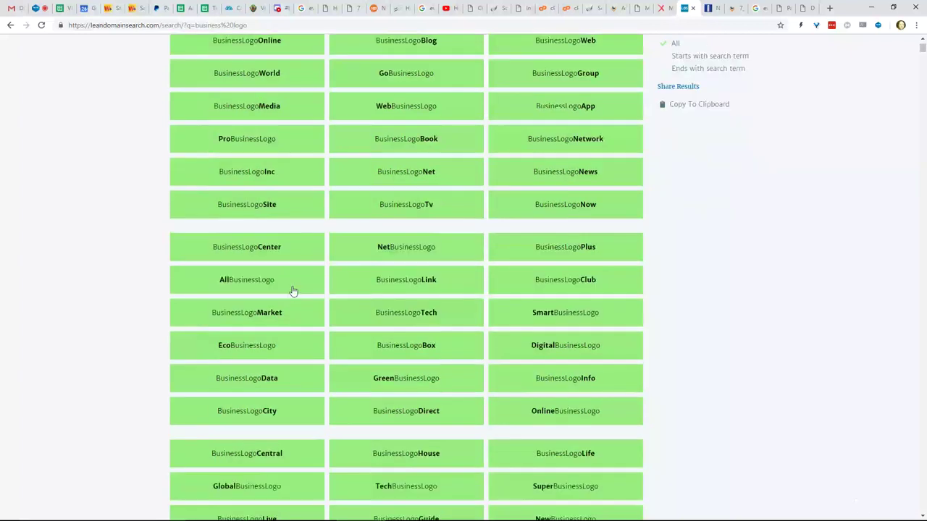
scroll(297, 286, down, 1)
scroll(300, 282, up, 2)
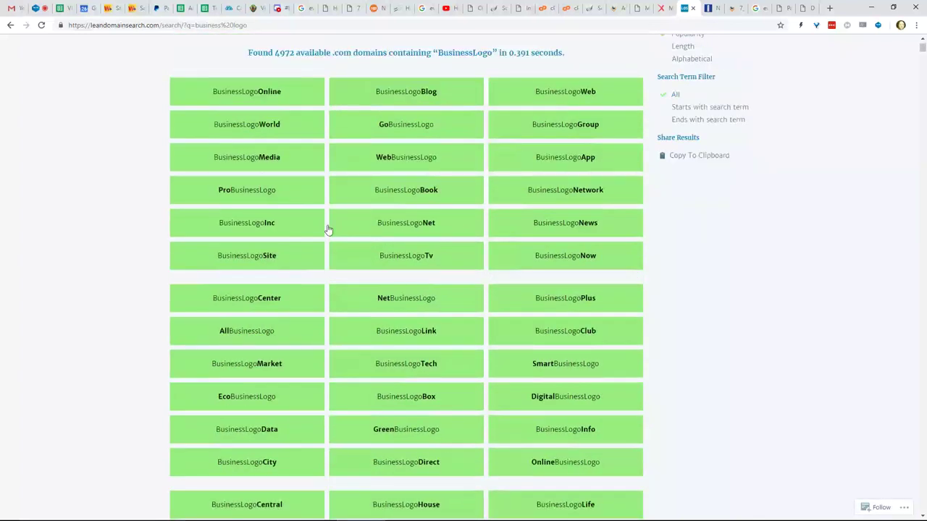
scroll(329, 228, up, 3)
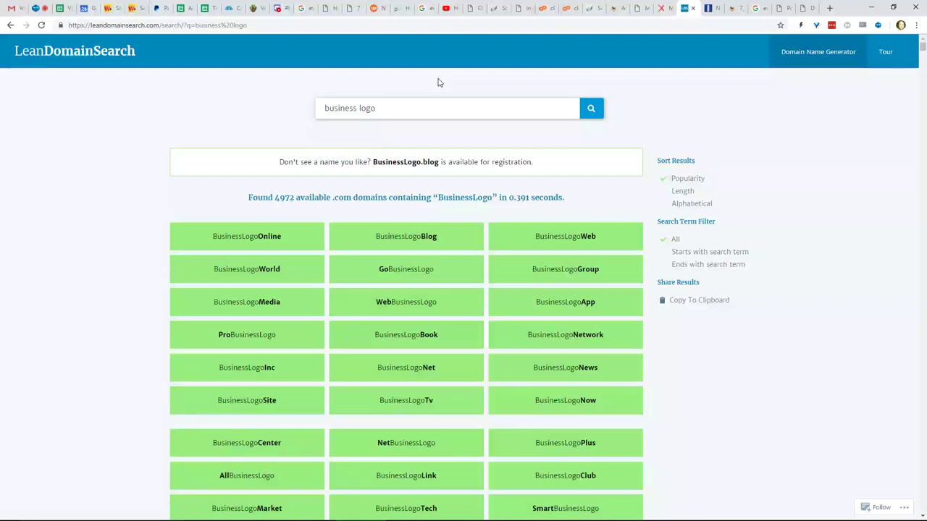
click(376, 9)
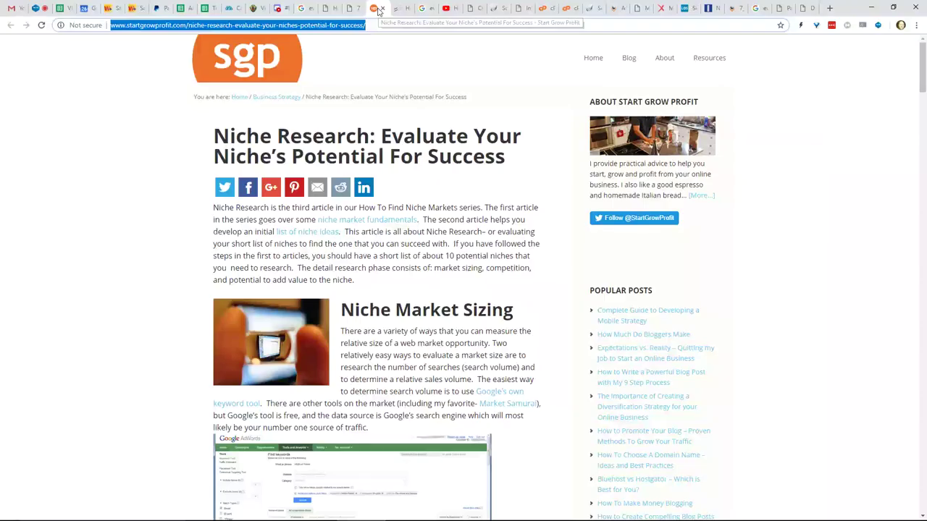
scroll(344, 101, down, 1)
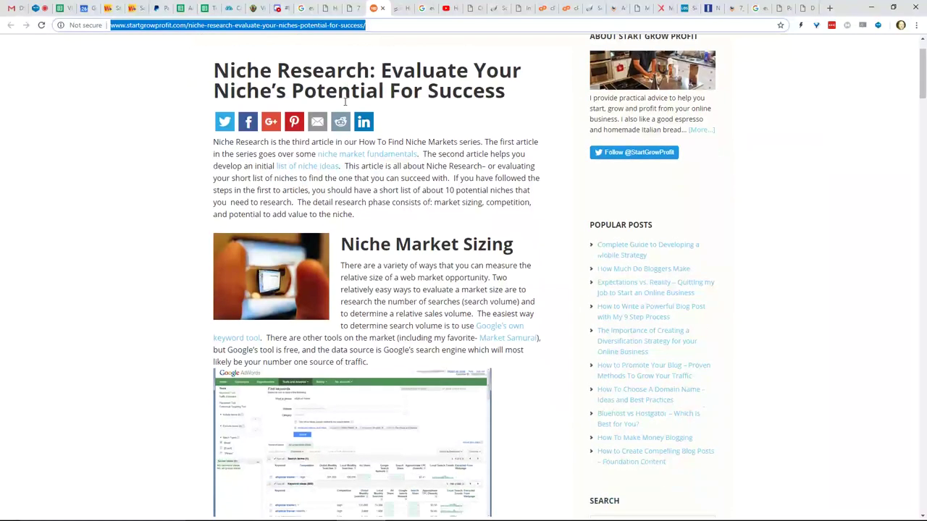
scroll(344, 101, up, 1)
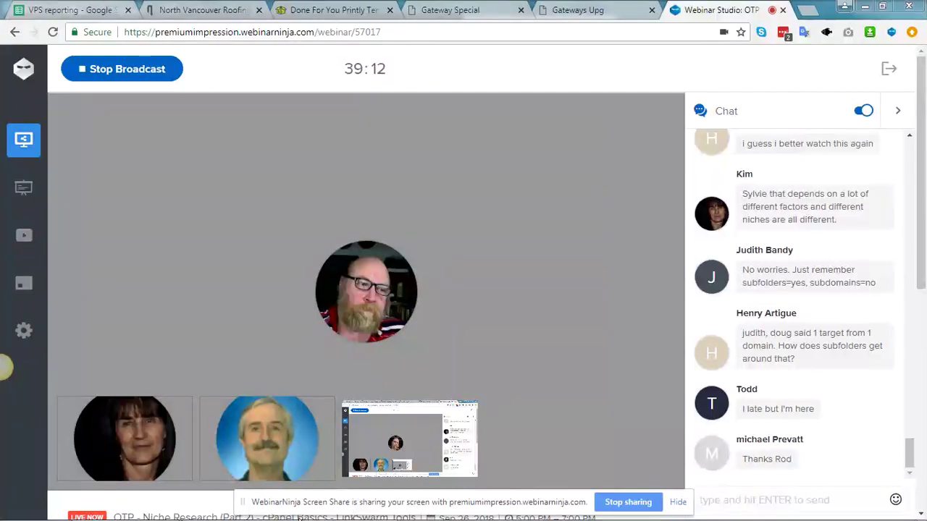
- Expand the shared screen to fill the WebinarNinja stage and bring up cPanel's main page in Firefox
mouse_move(436, 431)
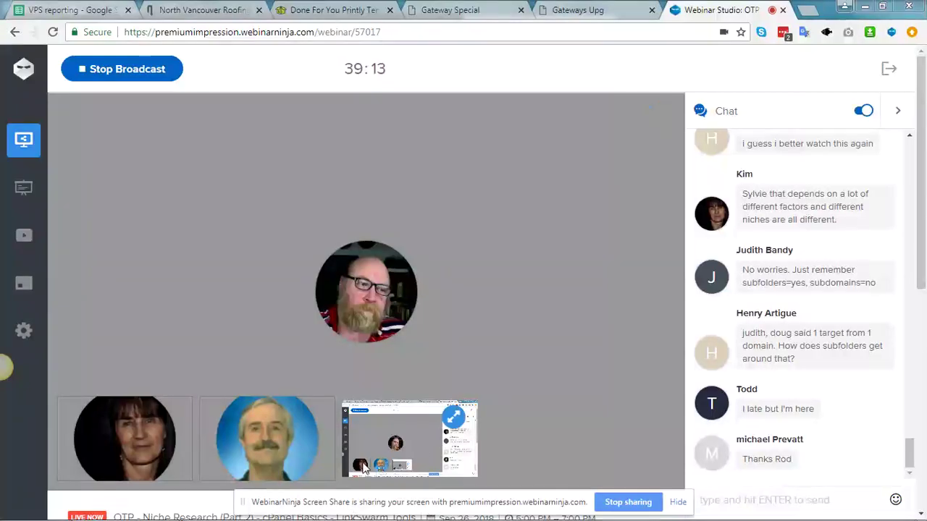
click(454, 418)
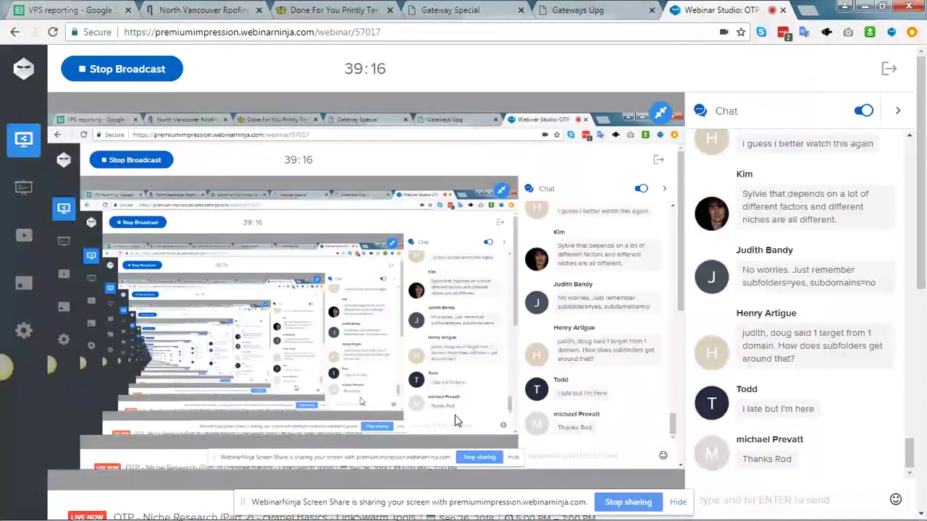
click(127, 516)
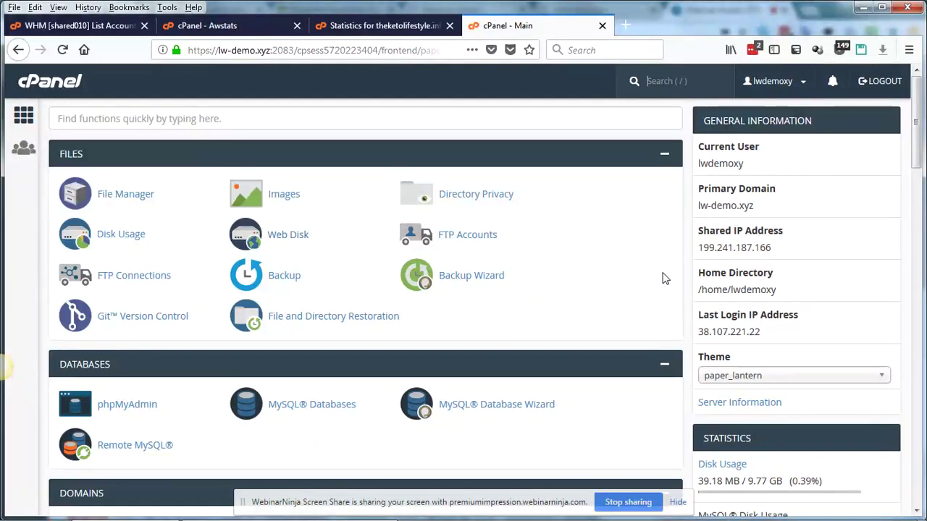
- Use cPanel's function search and scroll the dashboard, showing Files tools and 39.18 MB disk usage
key(slash)
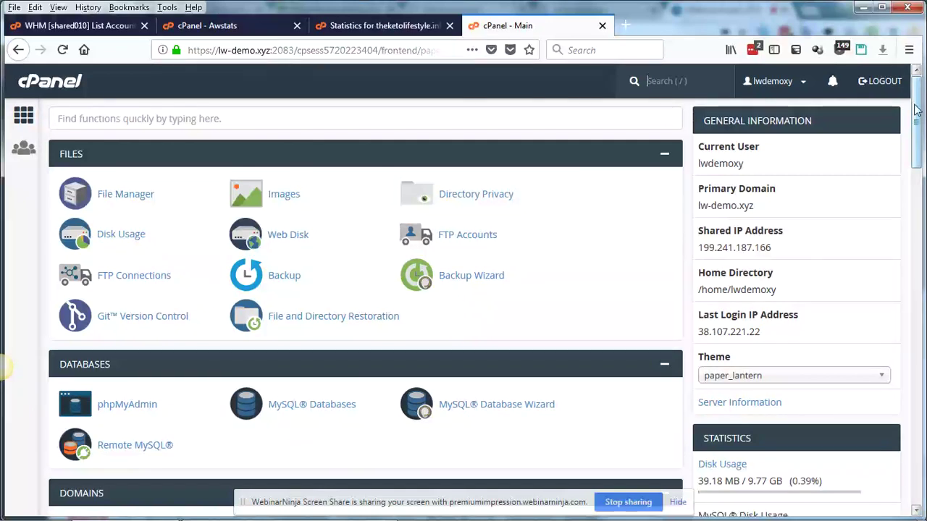
drag(916, 108, 916, 171)
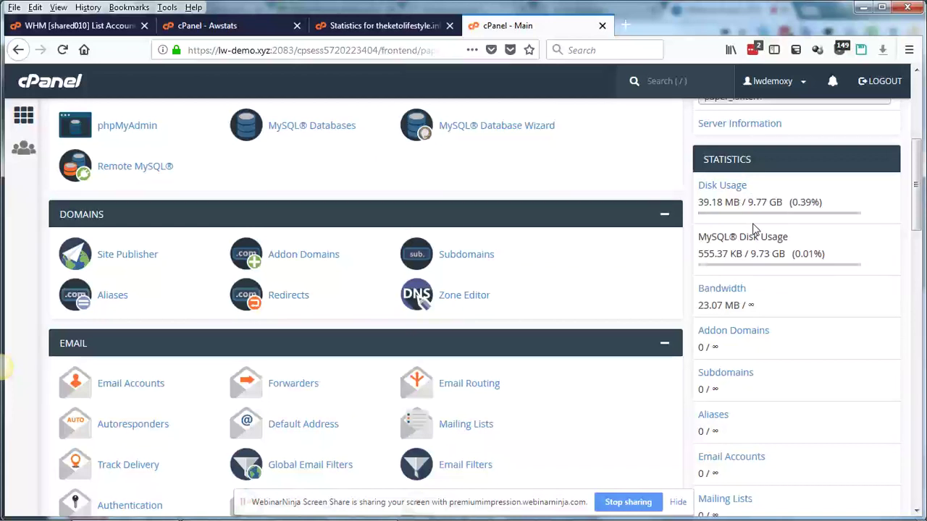
drag(916, 187, 690, 201)
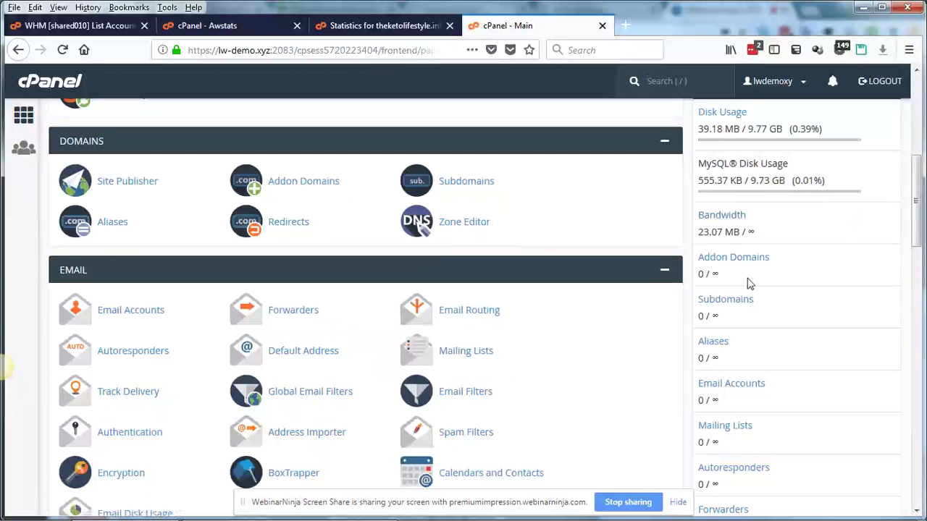
drag(916, 233, 909, 175)
key(/)
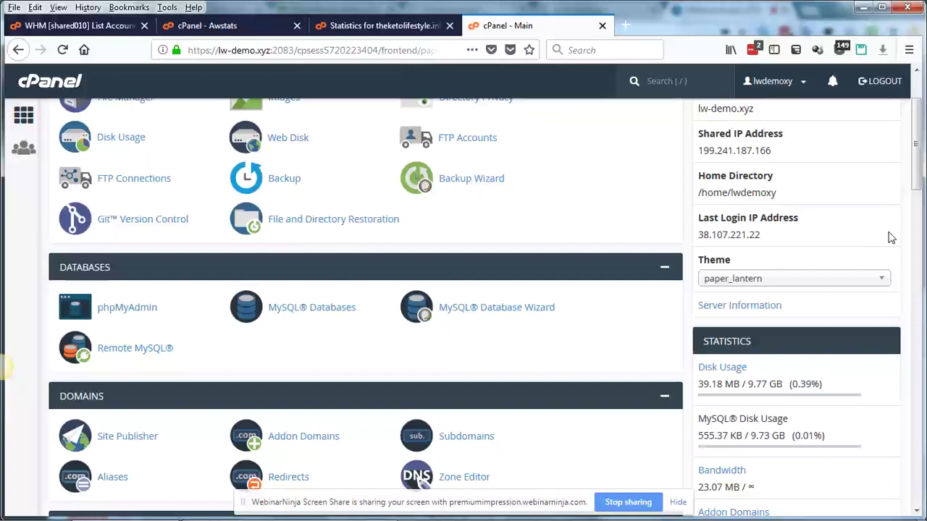
drag(916, 152, 913, 116)
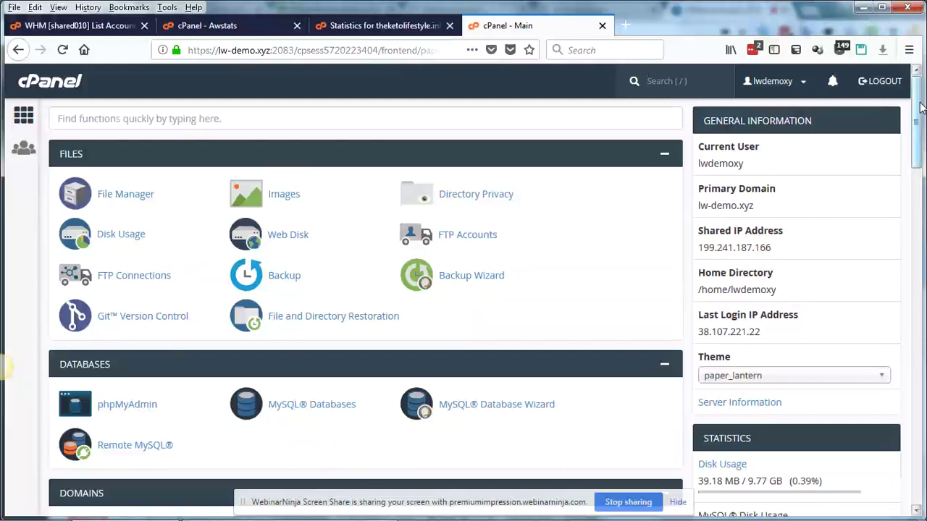
drag(919, 102, 919, 100)
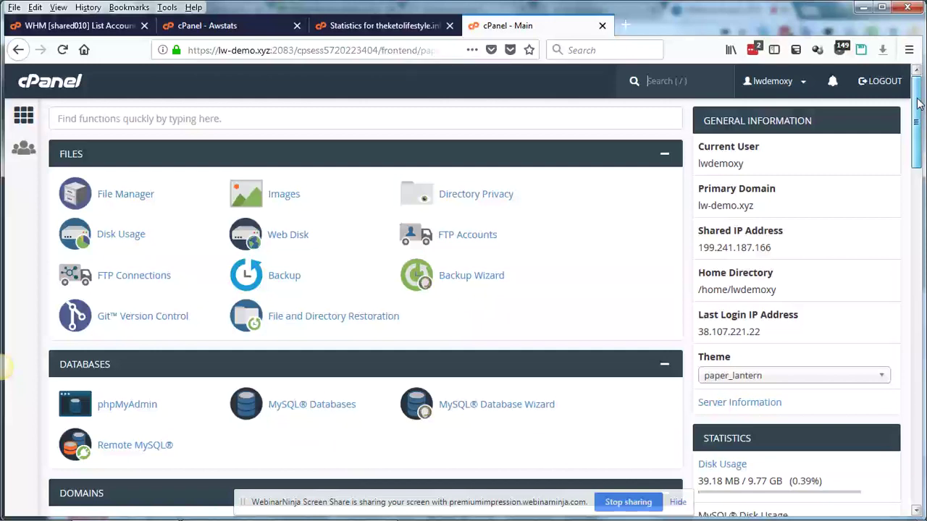
mouse_move(918, 101)
mouse_down()
mouse_move(918, 112)
mouse_move(917, 103)
mouse_up()
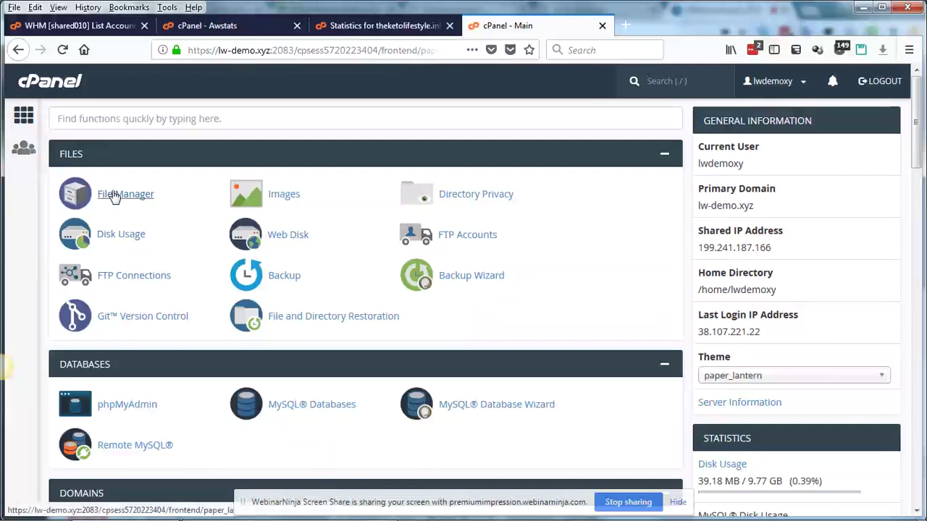
- Open File Manager in a new tab and list the public_html folder's contents
click(114, 196)
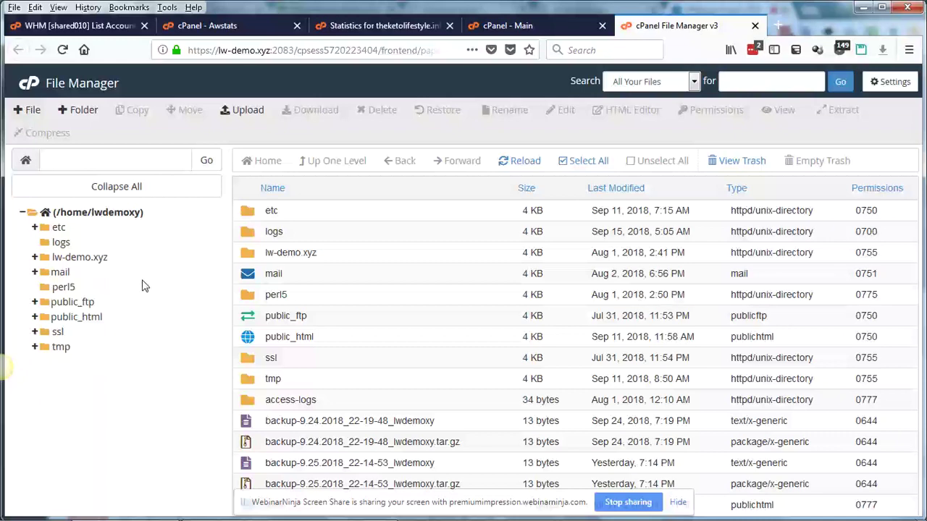
click(76, 318)
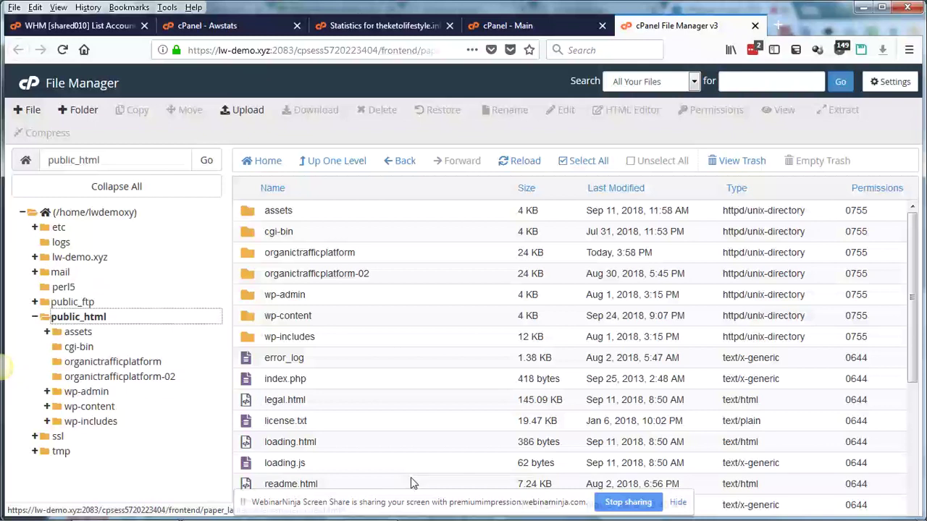
- Select all files in public_html, unselect them, then close the File Manager tab
drag(912, 280, 911, 294)
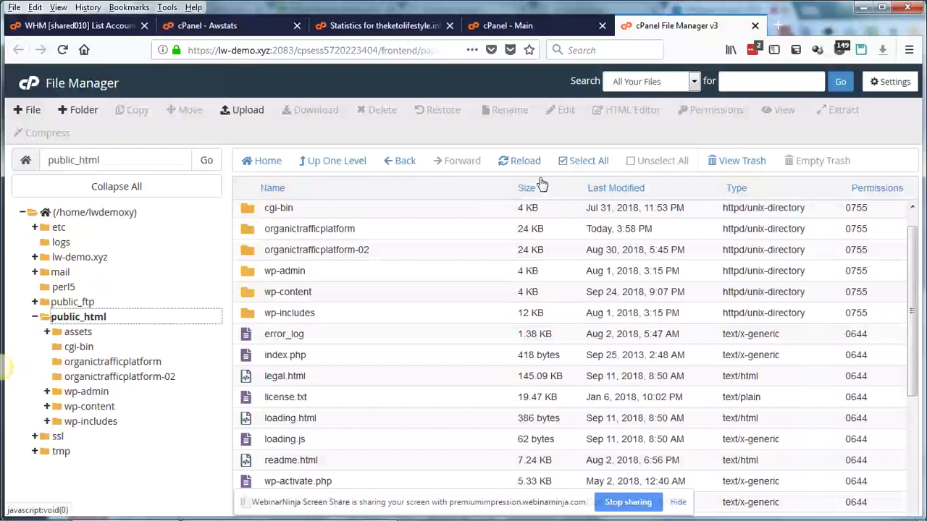
click(587, 168)
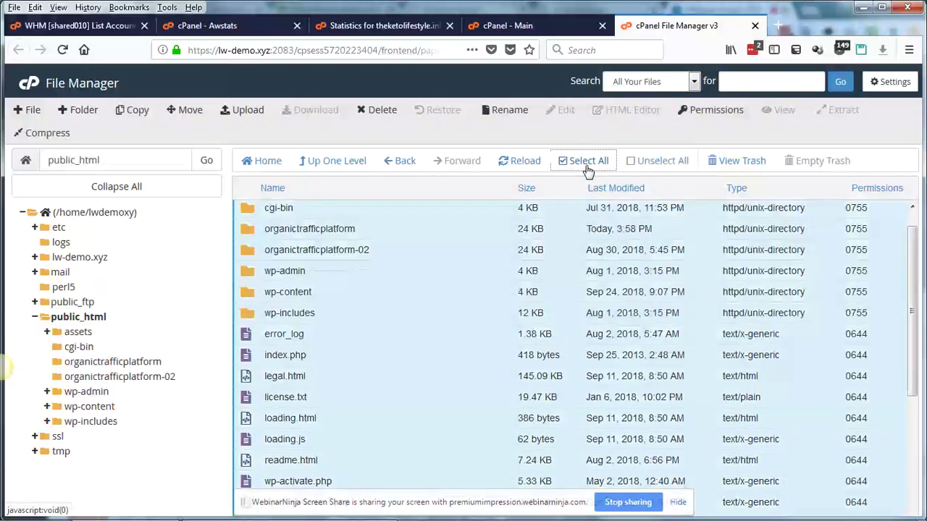
click(639, 161)
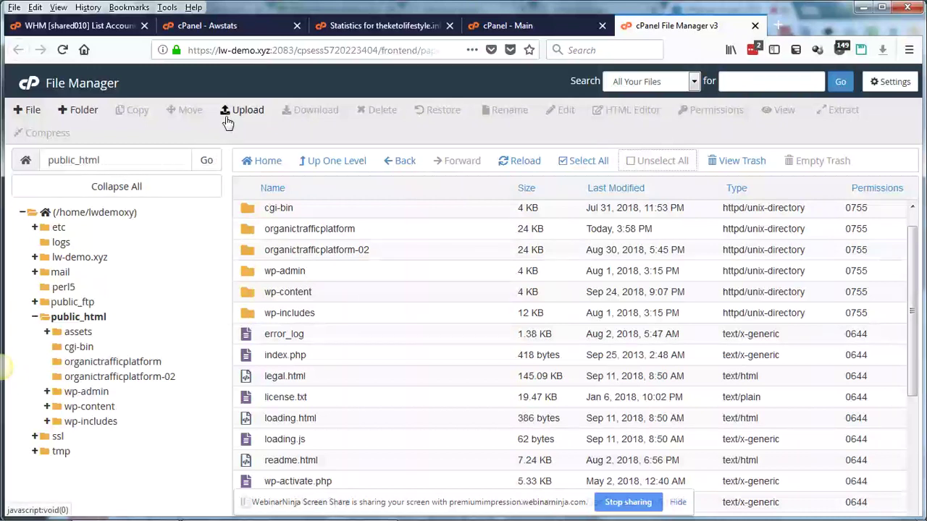
key(ctrl+w)
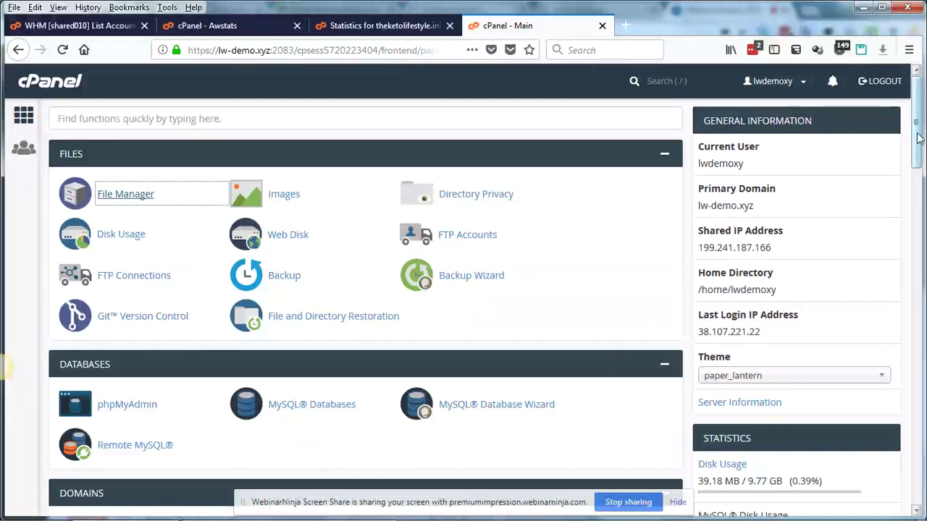
- Scroll the dashboard past Databases, Domains and Email down to Preferences and Softaculous
scroll(918, 152, down, 1)
drag(919, 152, 920, 190)
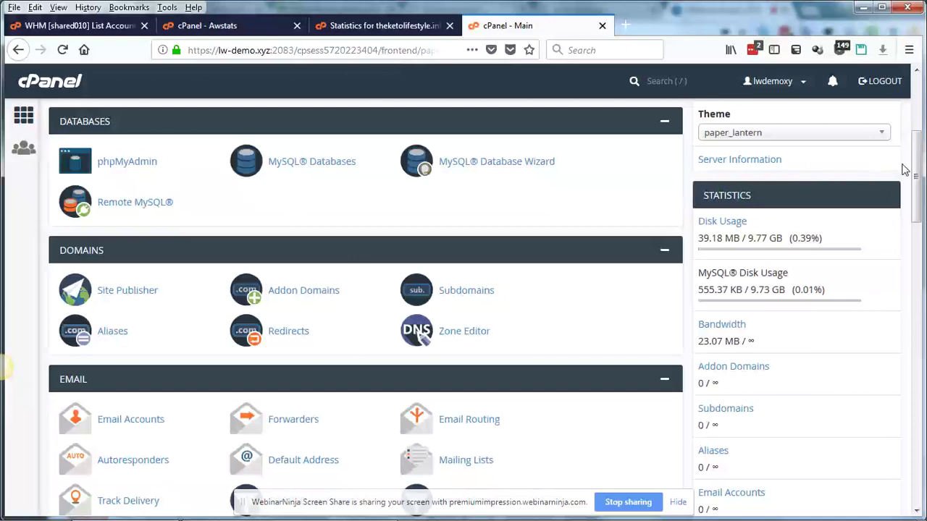
drag(916, 176, 913, 225)
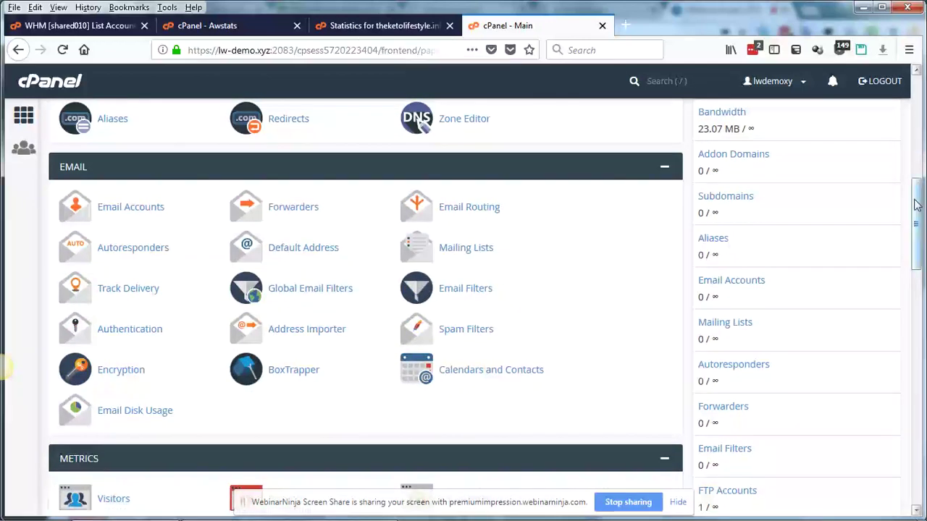
drag(915, 205, 917, 416)
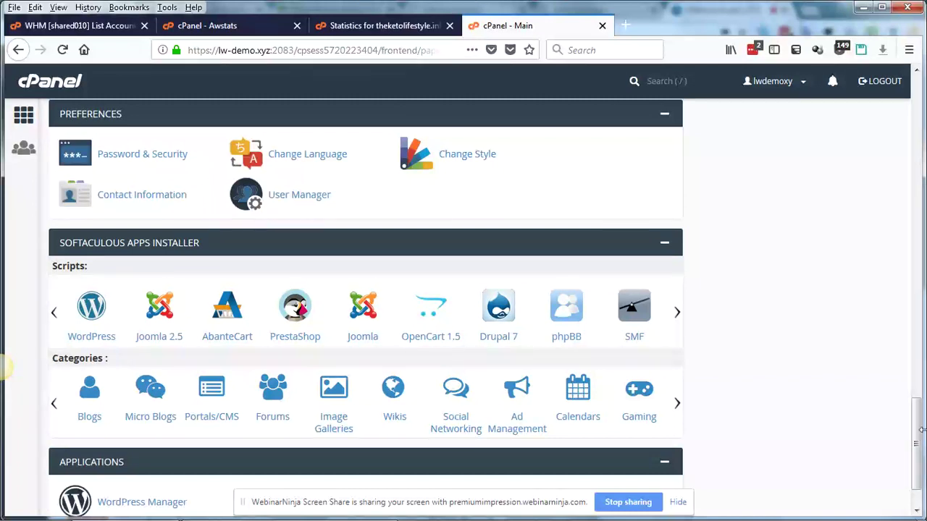
- Scroll back up to Metrics, showing Visitors, Errors, Bandwidth, Raw Access and Awstats
drag(921, 430, 921, 409)
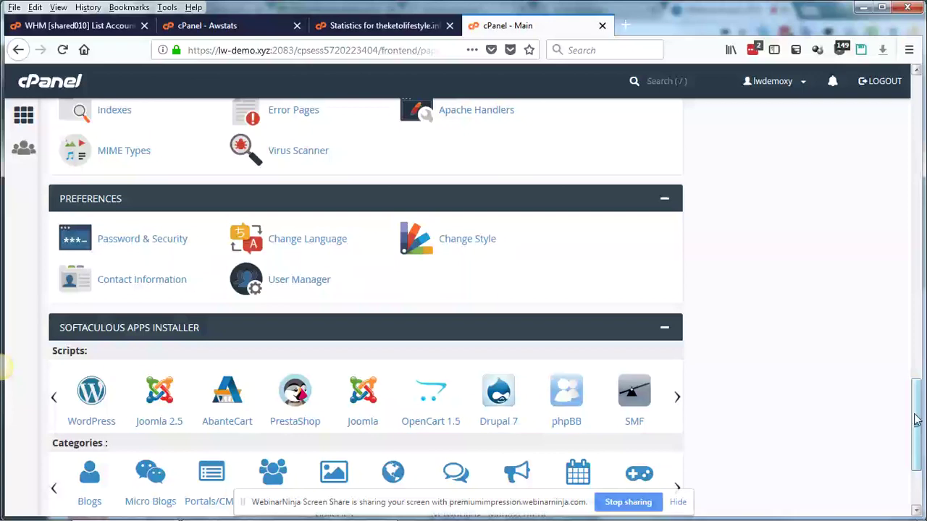
drag(917, 420, 908, 270)
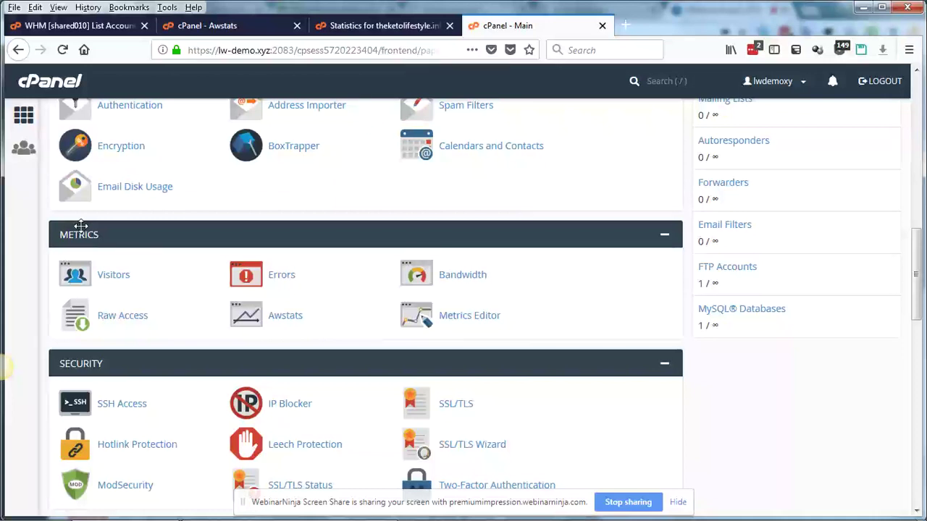
- Open Awstats for theketolifestyle.info: September 2018 shows 6,370 unique visitors and 18,245 visits
click(285, 318)
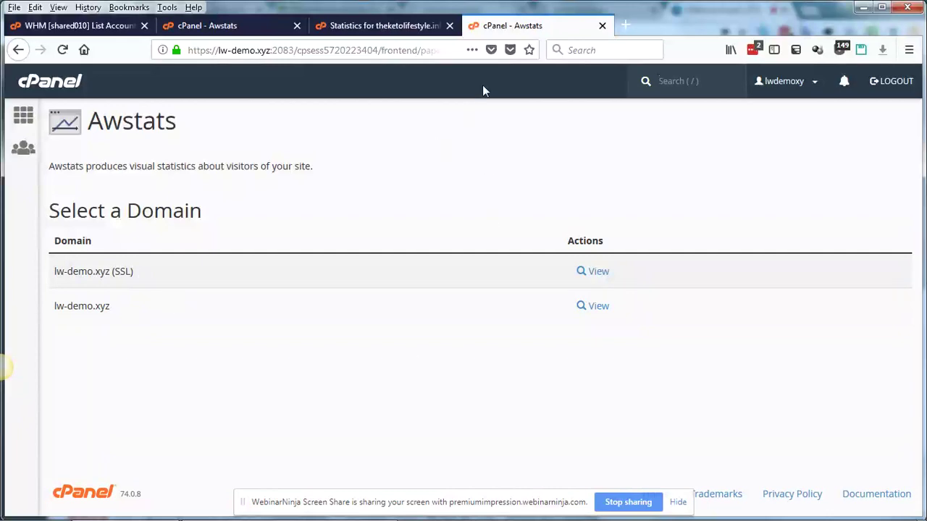
click(366, 29)
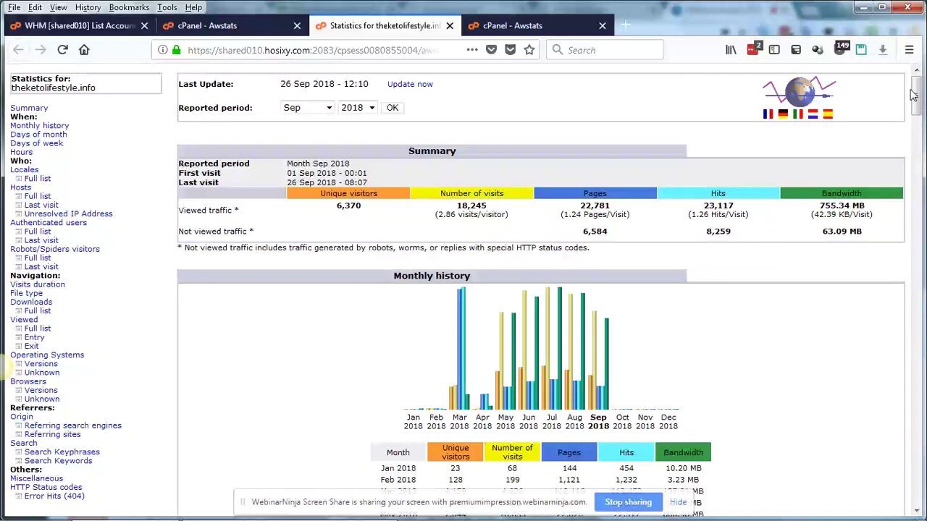
- Scroll the Awstats report down to the 2018 Monthly history chart and table
drag(917, 96, 918, 113)
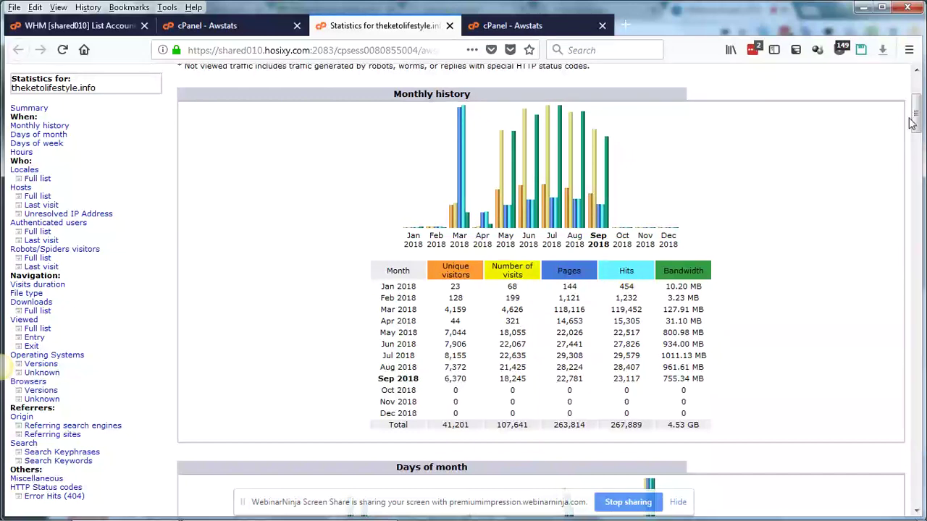
- Highlight Googlebot's 4,049+34 hits, then scroll back up to the 2018 Monthly history
drag(914, 119, 918, 260)
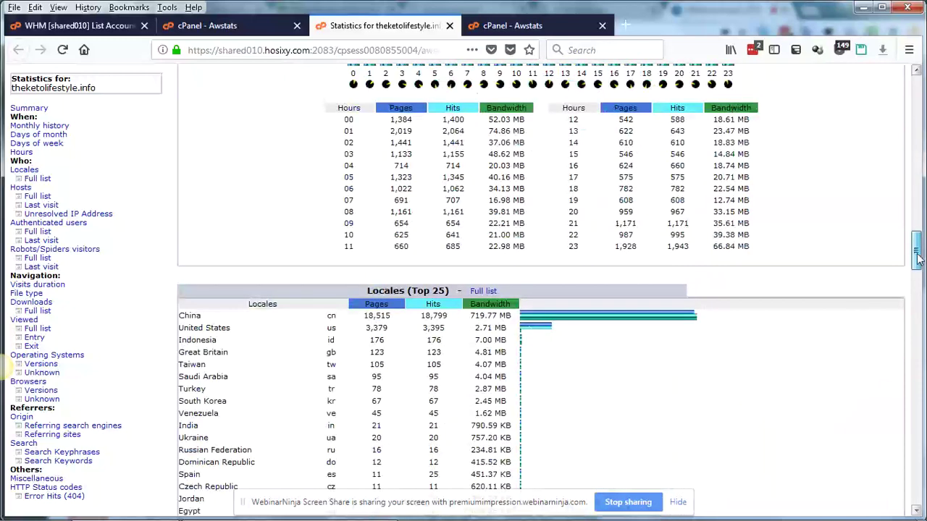
drag(919, 260, 920, 342)
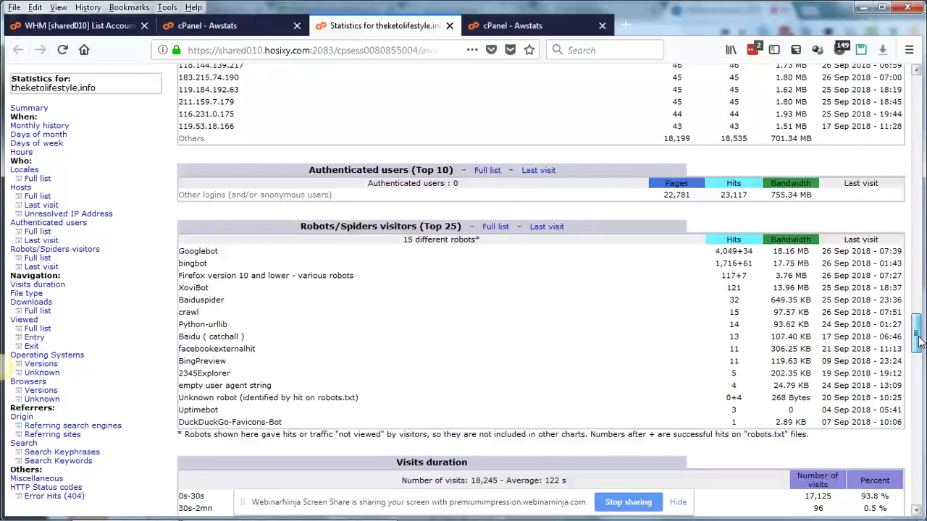
scroll(716, 215, down, 1)
drag(715, 210, 756, 219)
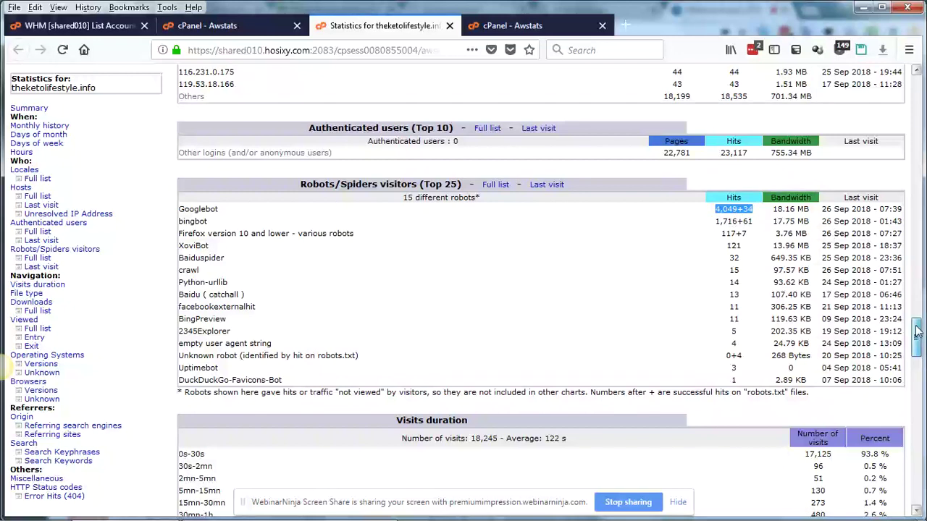
drag(918, 332, 918, 148)
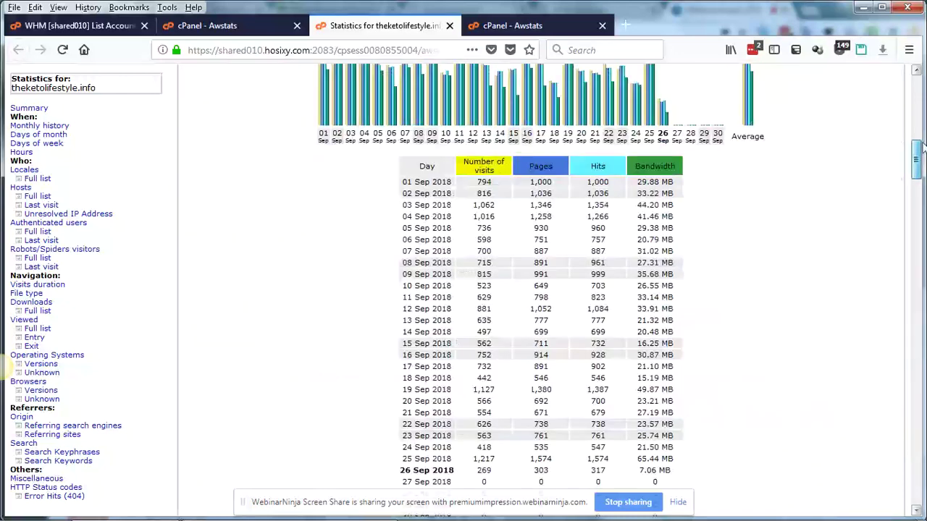
drag(923, 148, 921, 101)
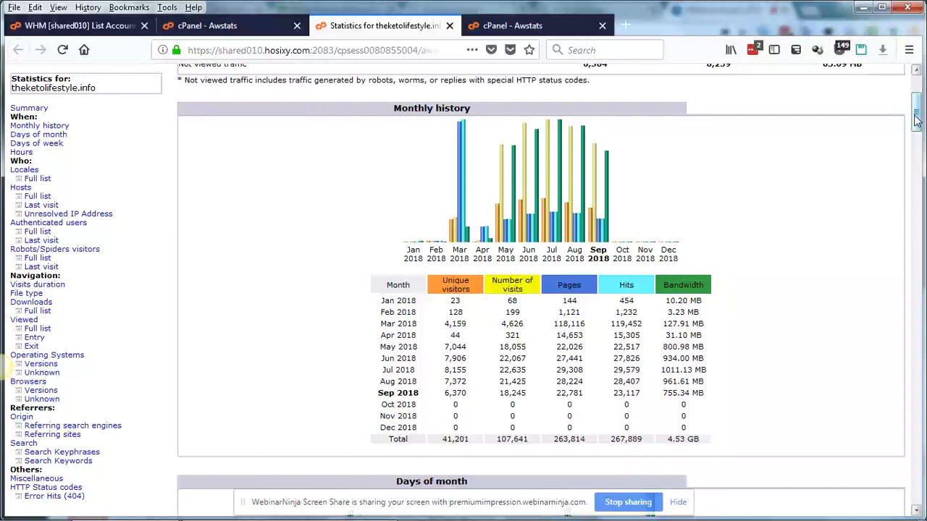
- Review the September 2018 Summary: 6,370 unique visitors and 18,245 visits
scroll(351, 381, up, 3)
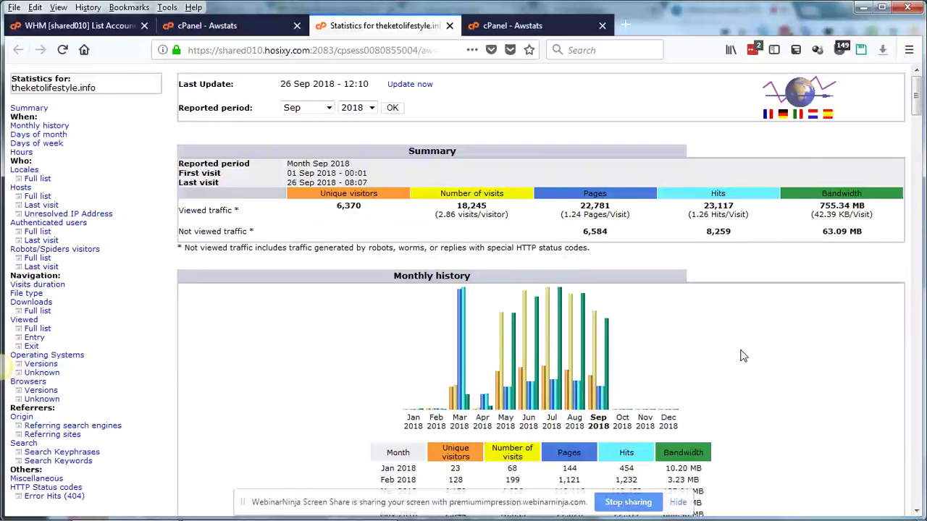
drag(915, 98, 913, 152)
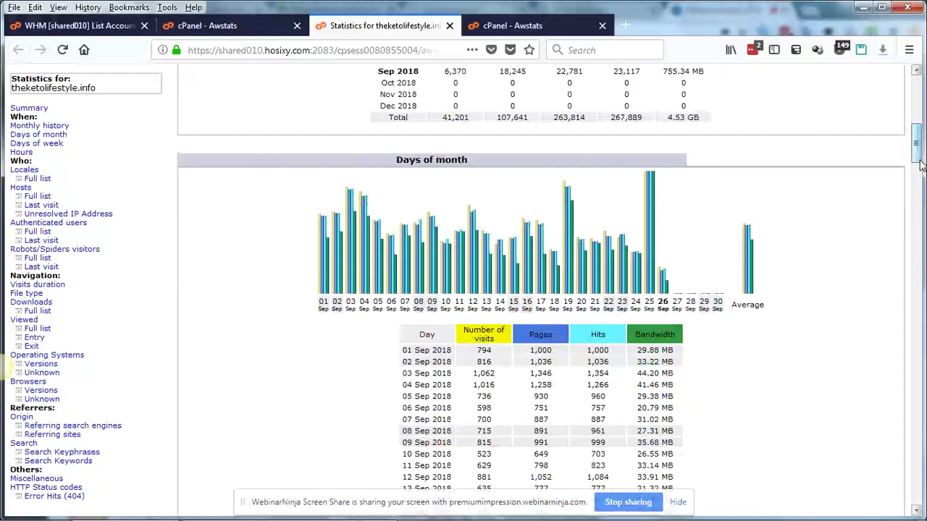
scroll(727, 140, up, 1)
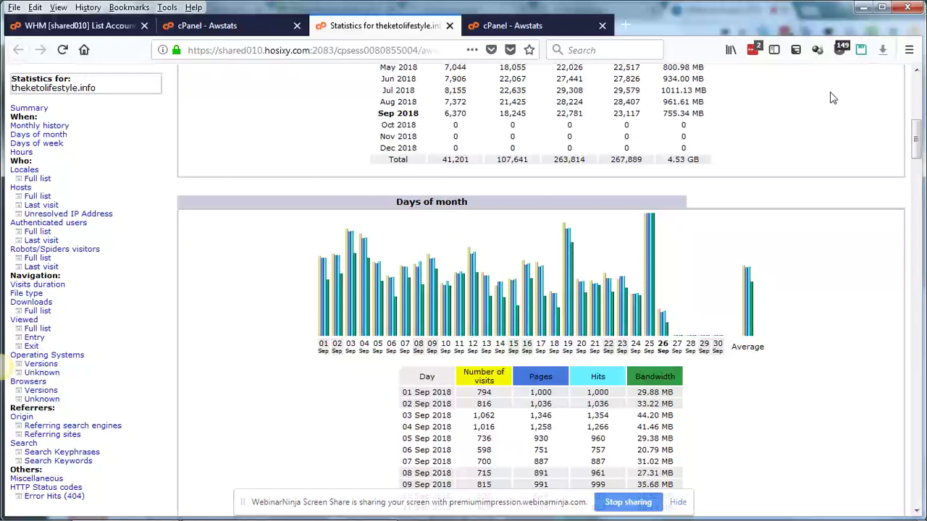
drag(918, 136, 915, 71)
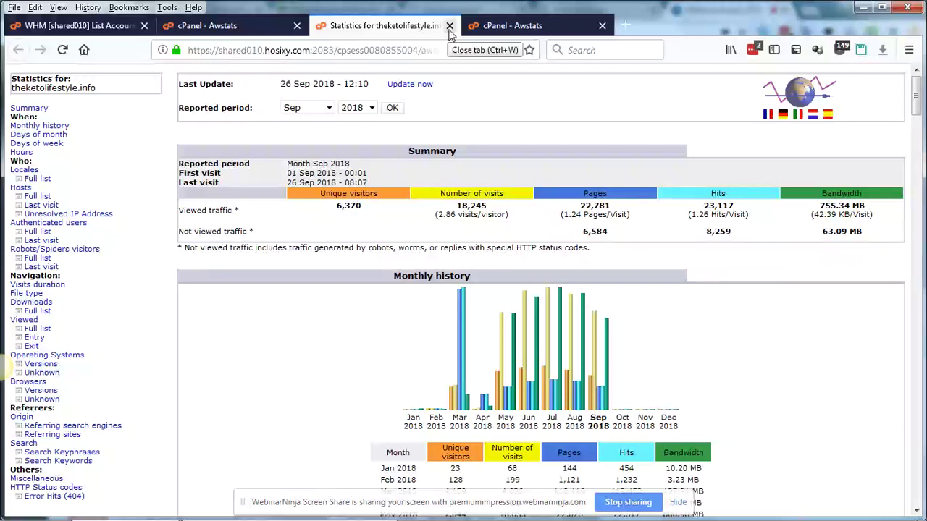
- Switch to the 'cPanel - Awstats' tab and go back to the cPanel home dashboard
click(499, 30)
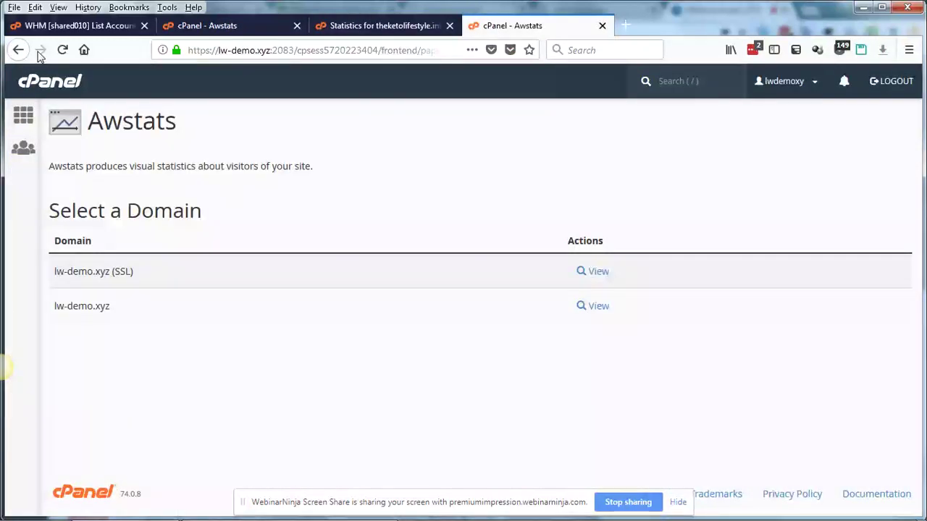
click(23, 118)
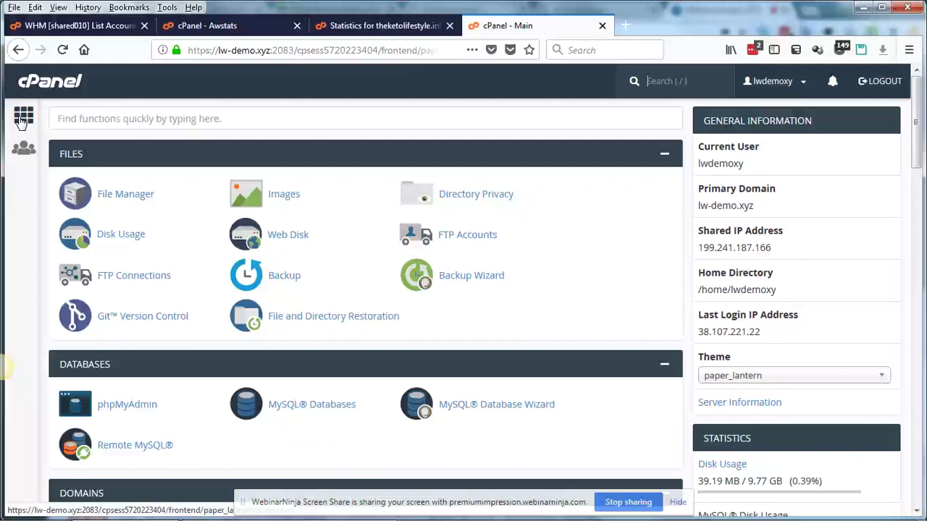
- Load locustware.com/forum in a new Firefox tab
click(625, 26)
text(locus)
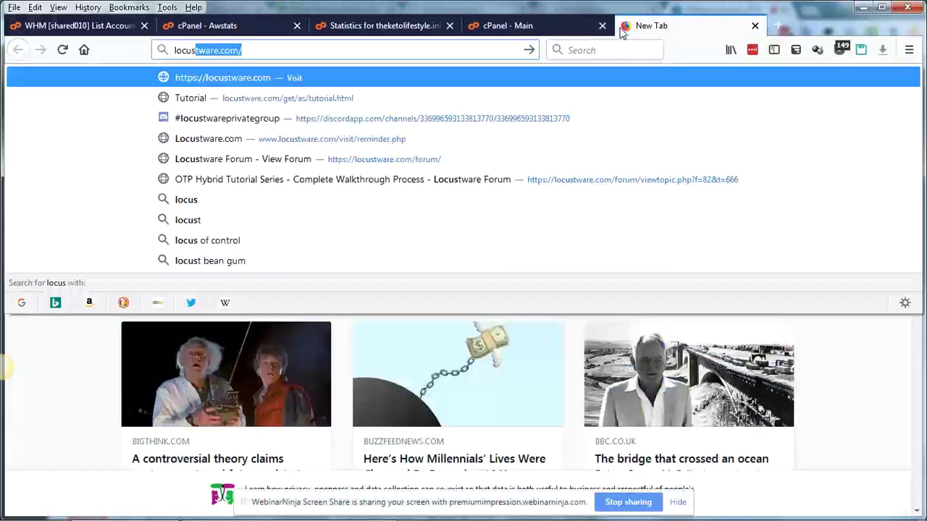
text(tware.com)
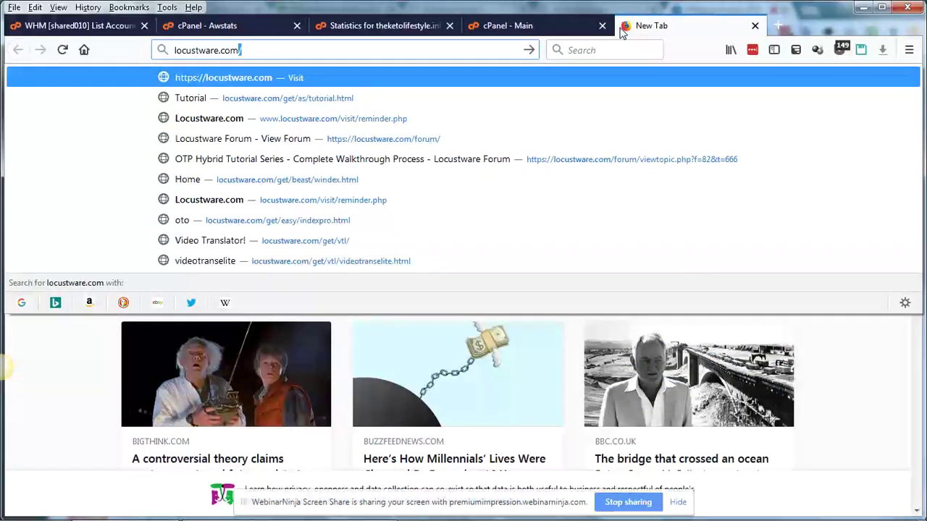
text(/forum/)
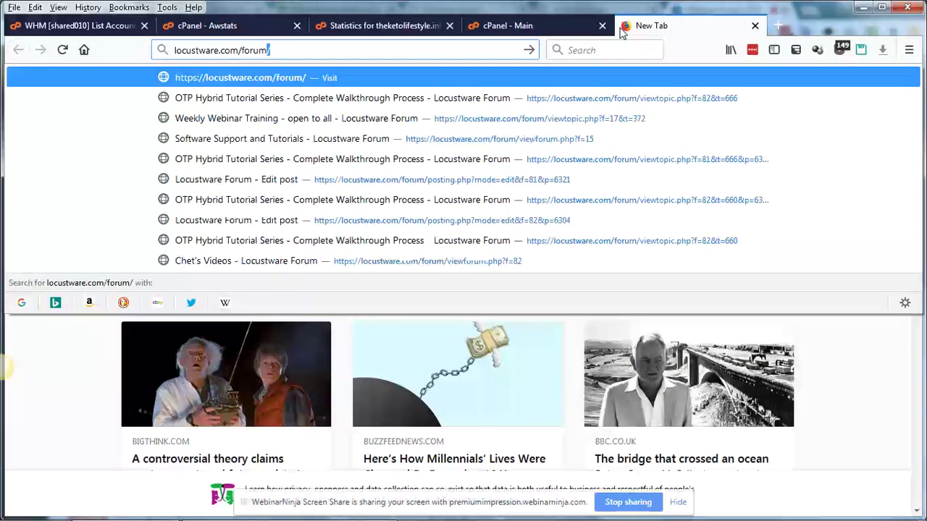
key(Return)
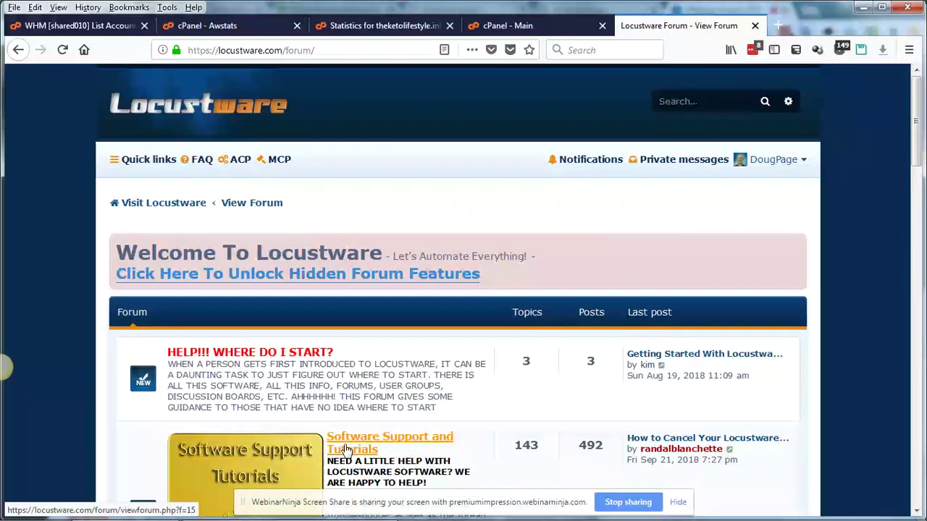
- Enter the Software Support and Tutorials subforum and look over its forums
click(346, 450)
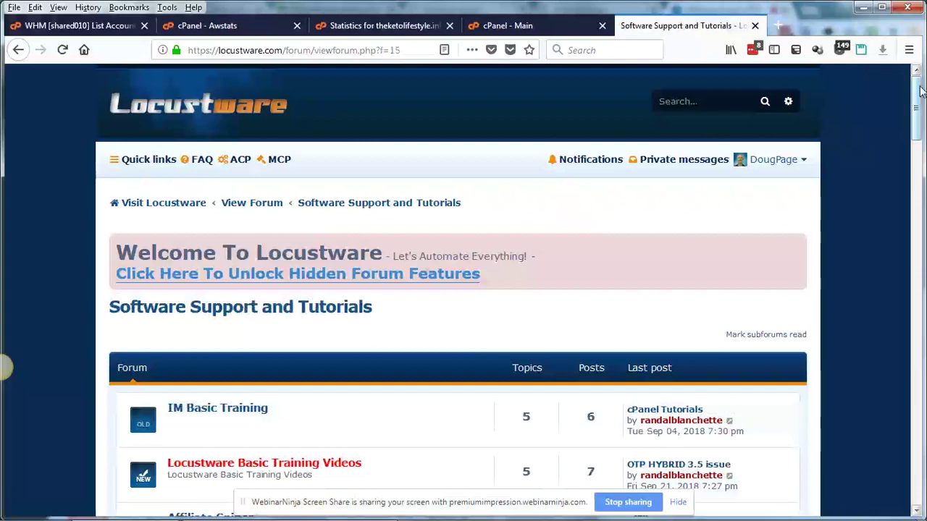
scroll(918, 135, down, 3)
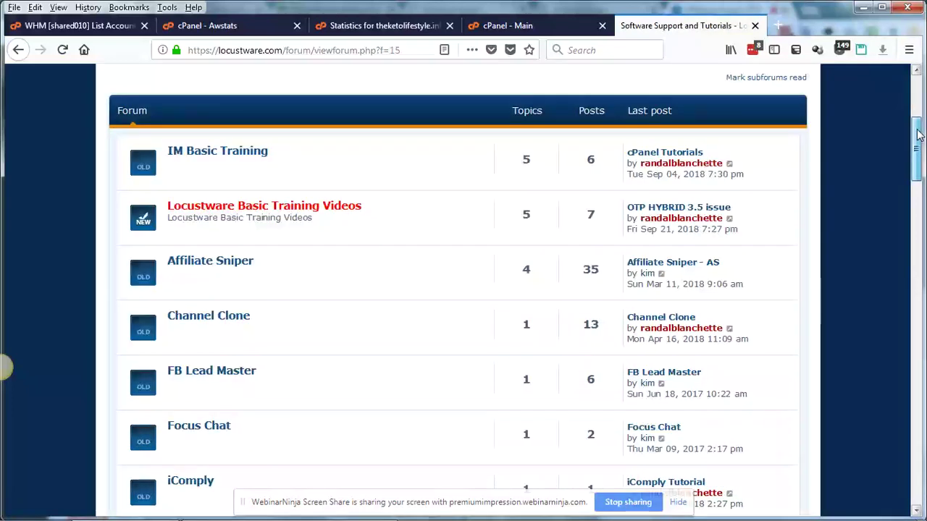
scroll(648, 163, down, 6)
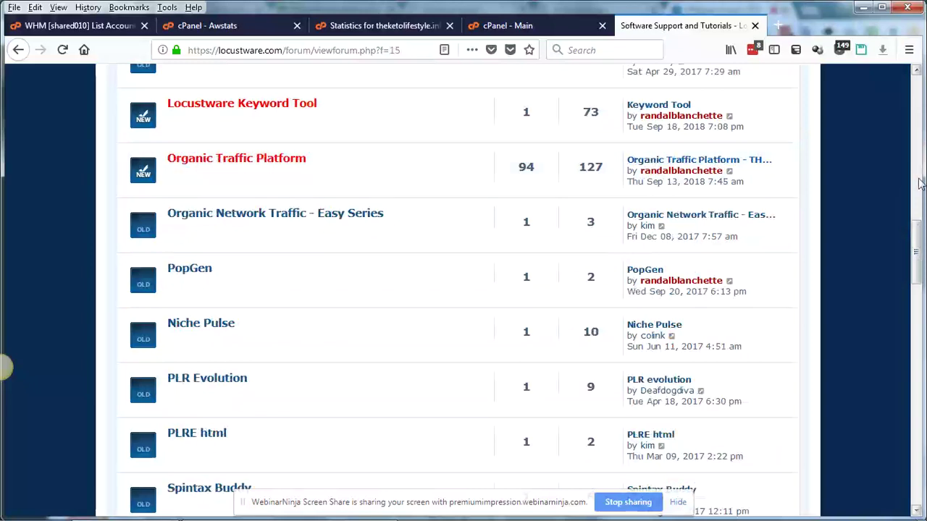
scroll(919, 184, up, 6)
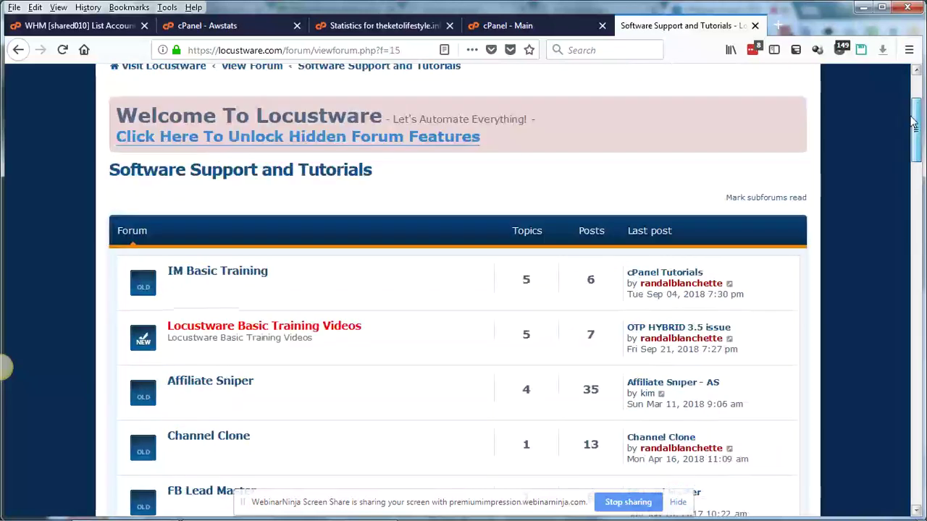
- Go into IM Basic Training, open the cPanel Tutorials topic and scroll its videos
click(210, 274)
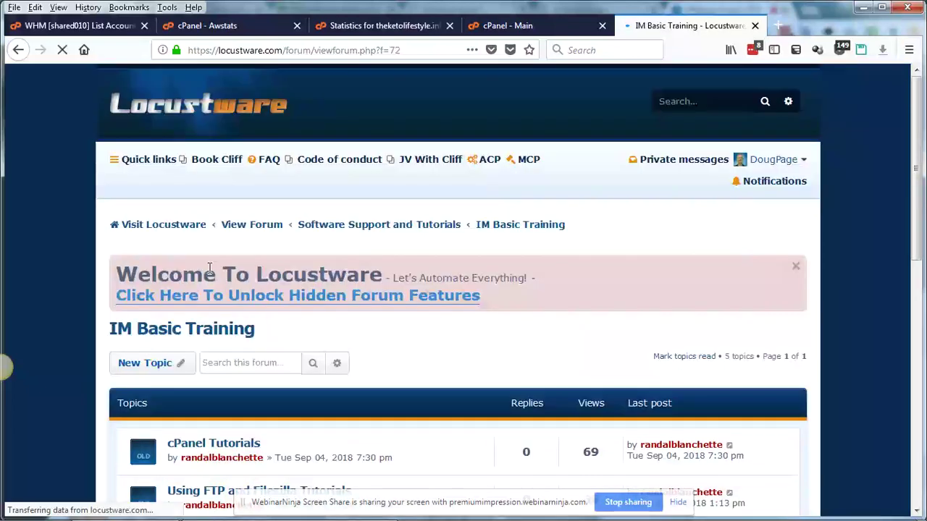
drag(916, 124, 921, 178)
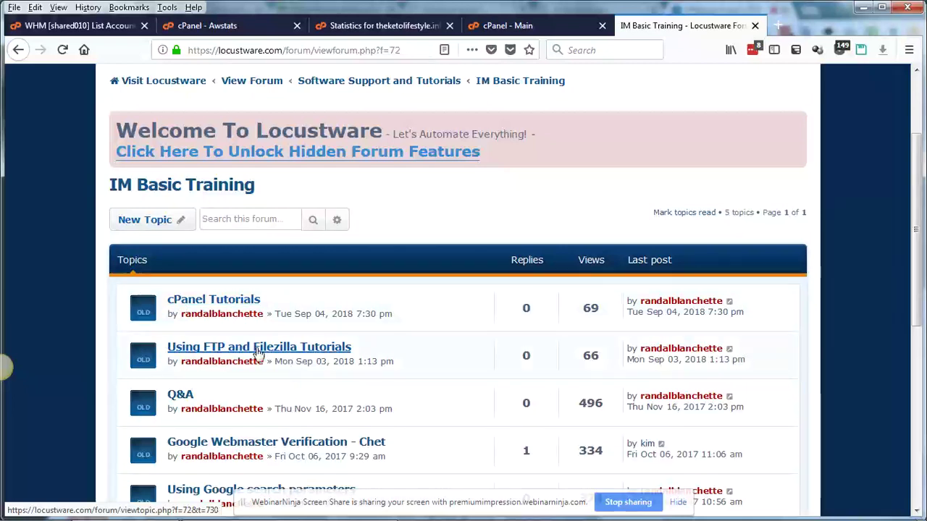
click(207, 303)
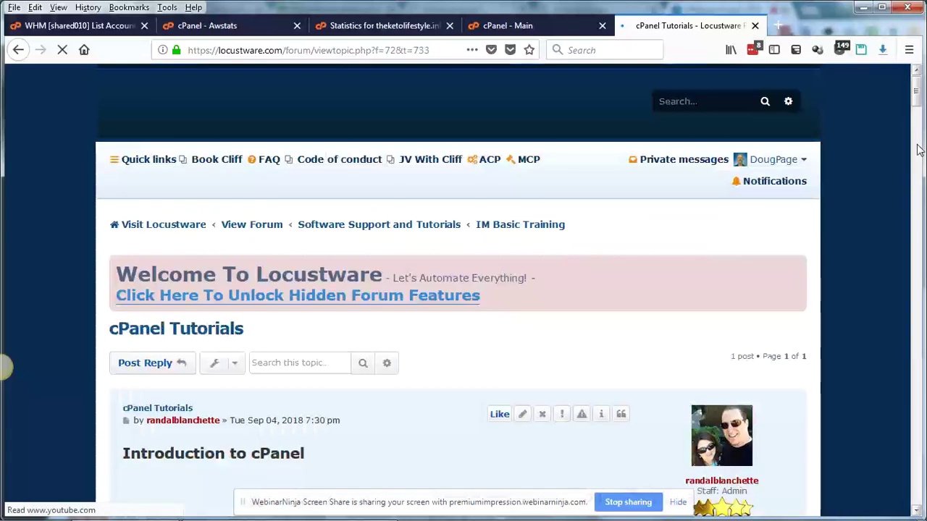
scroll(918, 150, down, 5)
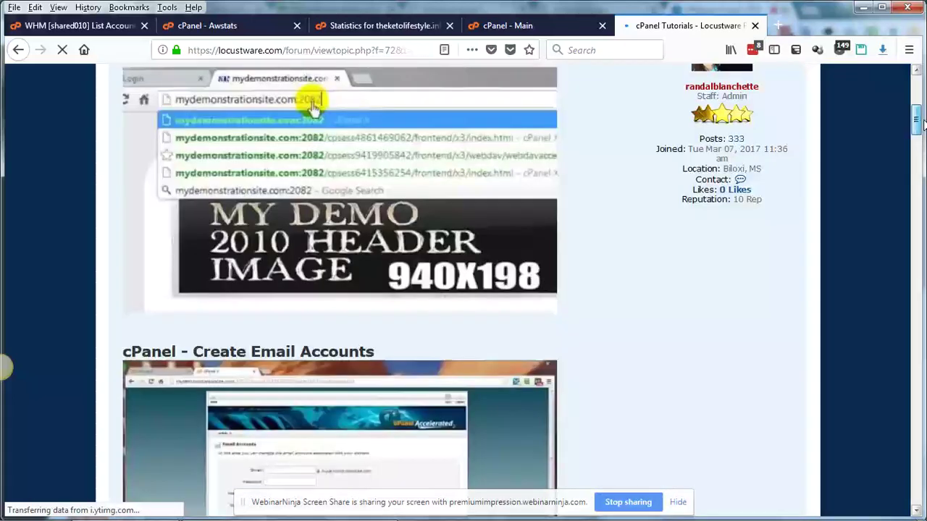
scroll(921, 123, down, 7)
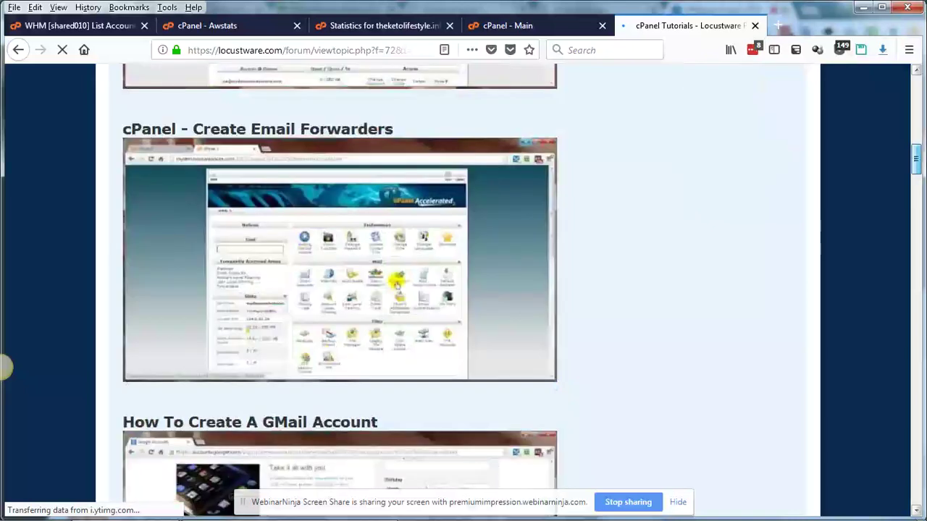
scroll(918, 170, down, 2)
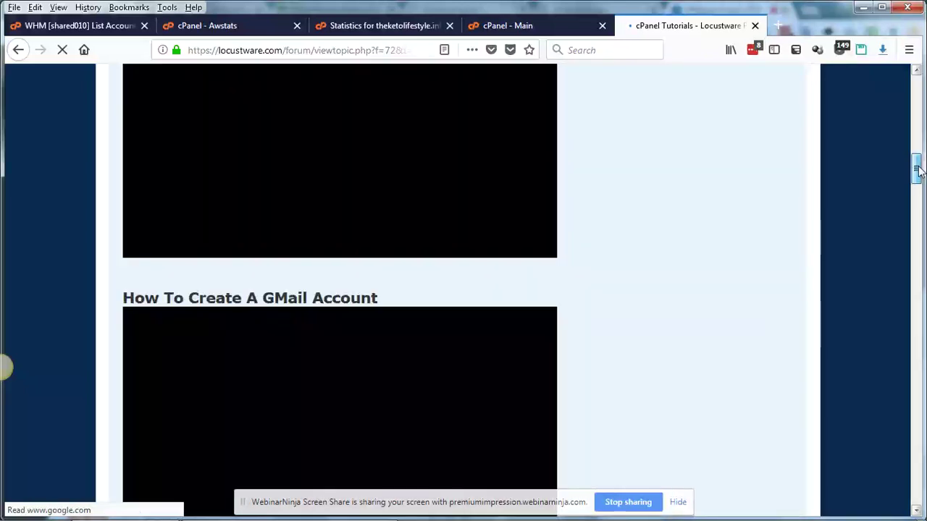
drag(918, 170, 918, 90)
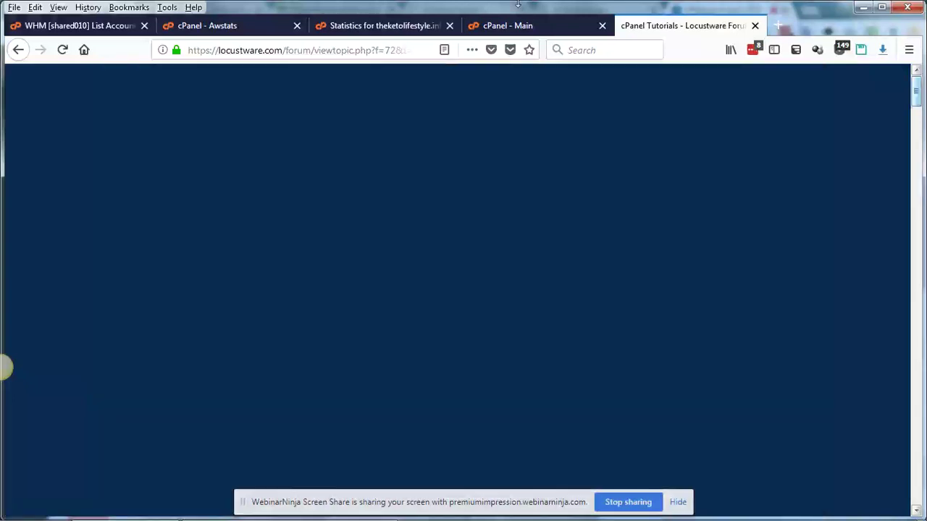
- Return to the 'cPanel - Main' tab and follow the Documentation link in the footer
click(516, 25)
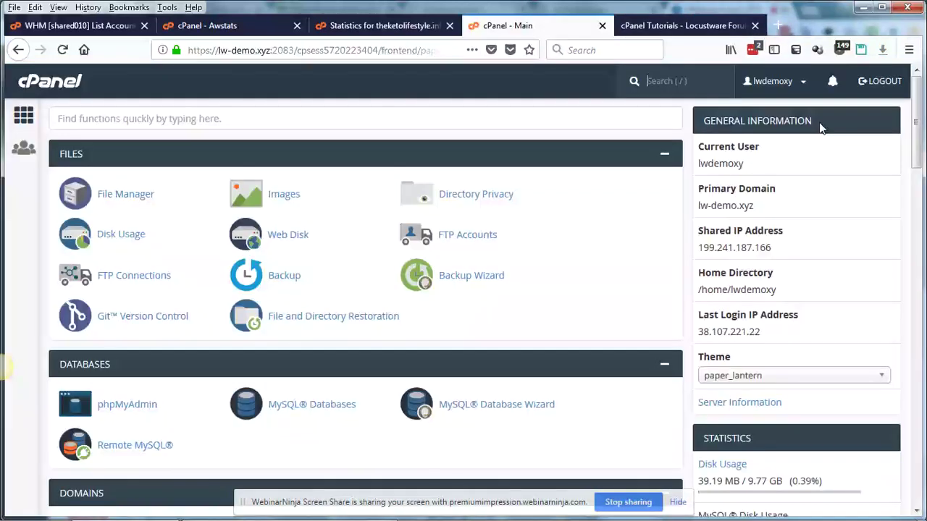
drag(916, 147, 918, 460)
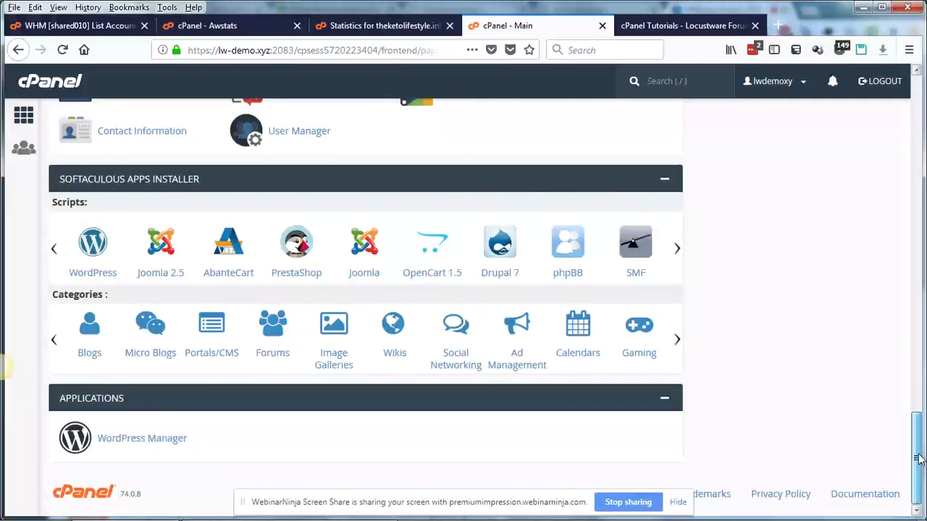
click(858, 499)
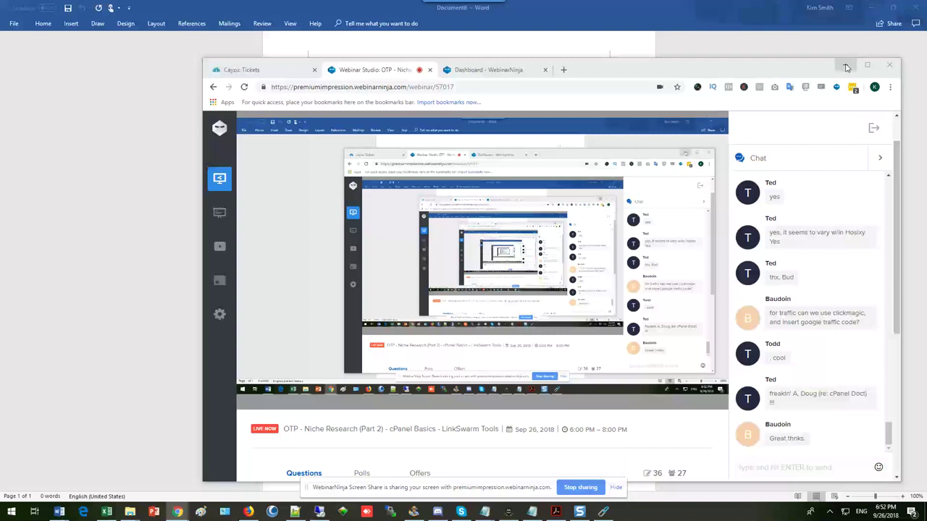
- Minimize the browser, launch LinkSwarm 2.6 and bring up its Keyword Tool
click(847, 67)
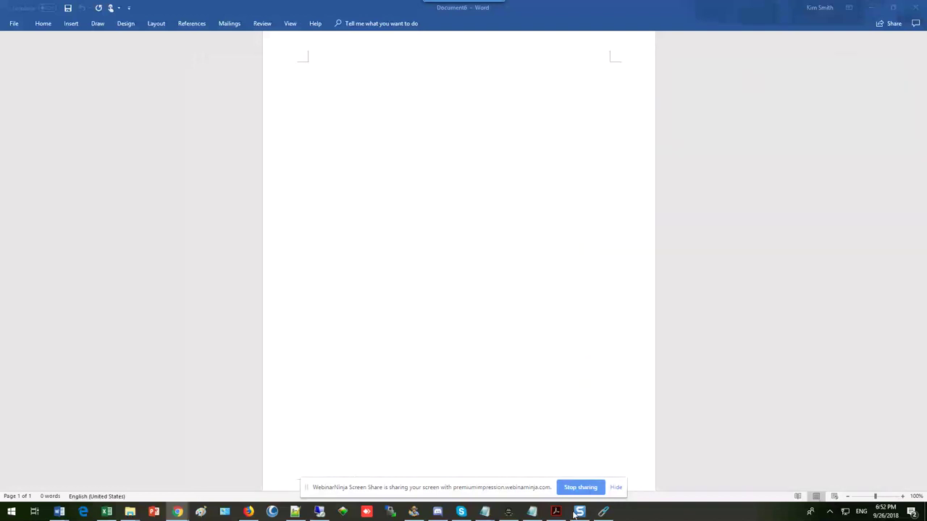
click(604, 513)
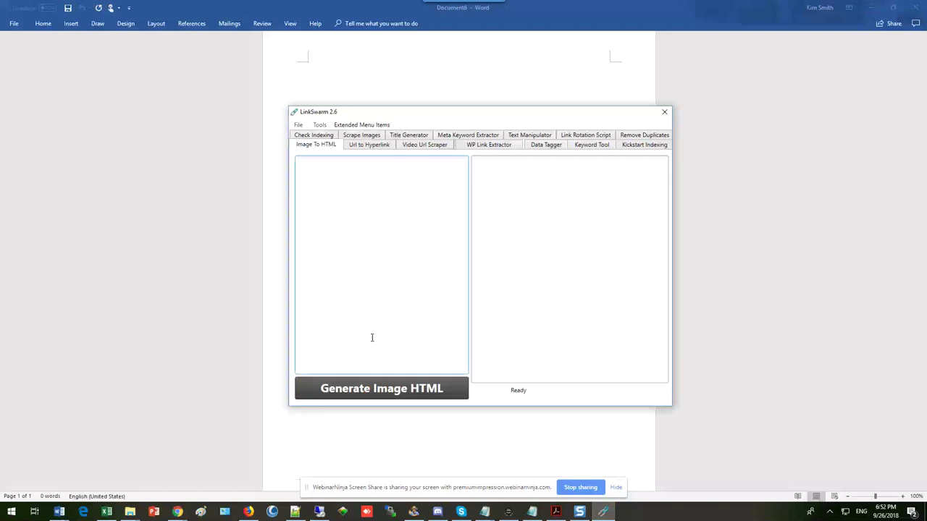
scroll(266, 228, up, 1)
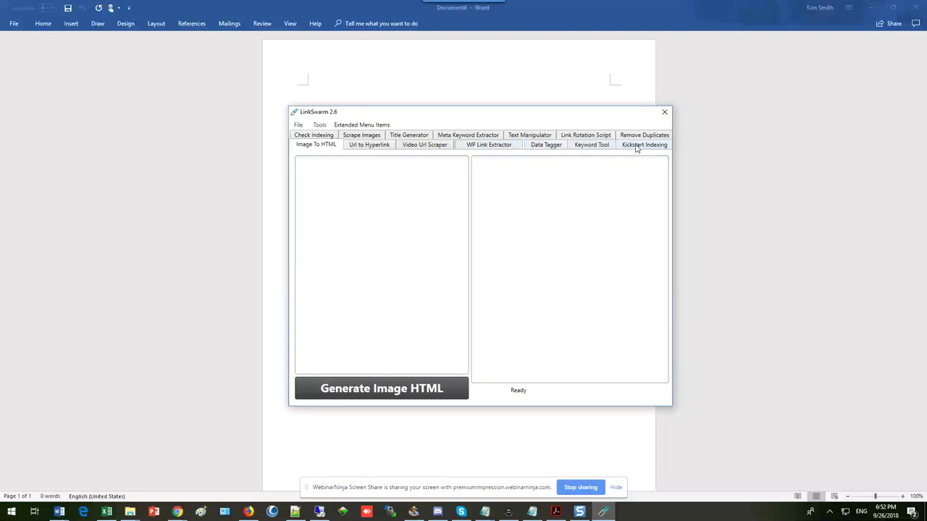
click(590, 146)
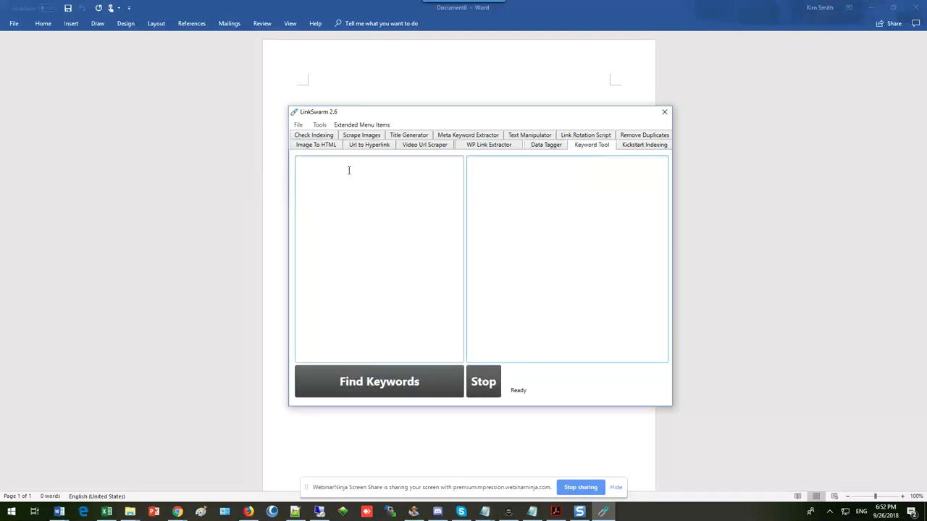
- Search keywords for 'sore feet', accept the LinkSwarmKeywords.txt save notice, and browse the results
click(305, 164)
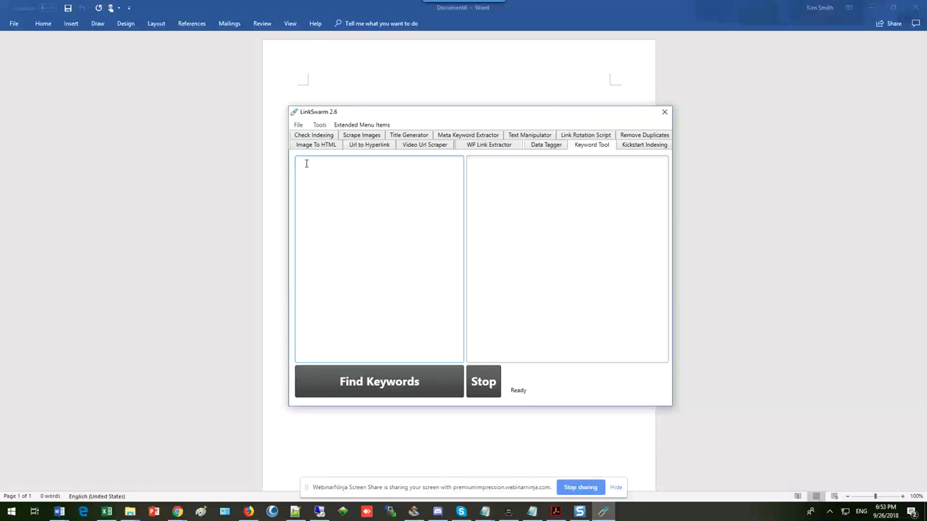
click(306, 164)
text(sore feet)
click(374, 386)
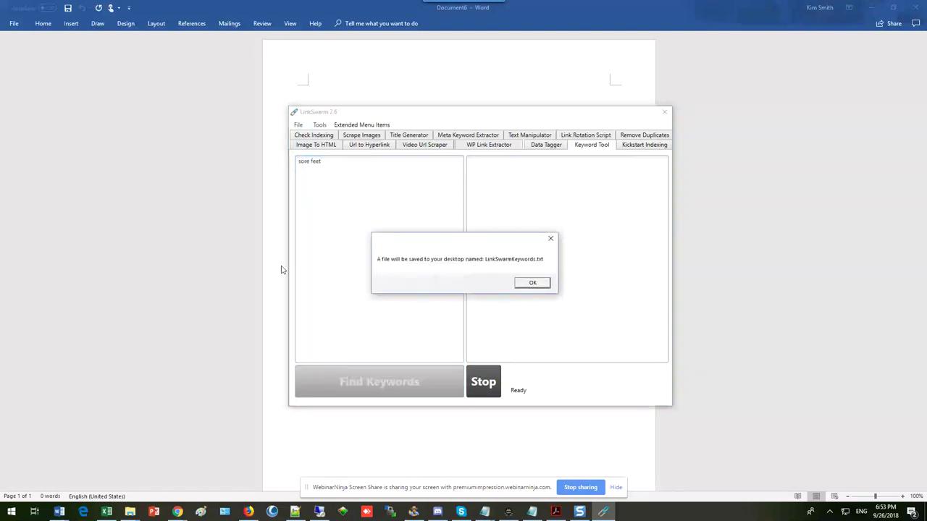
click(531, 283)
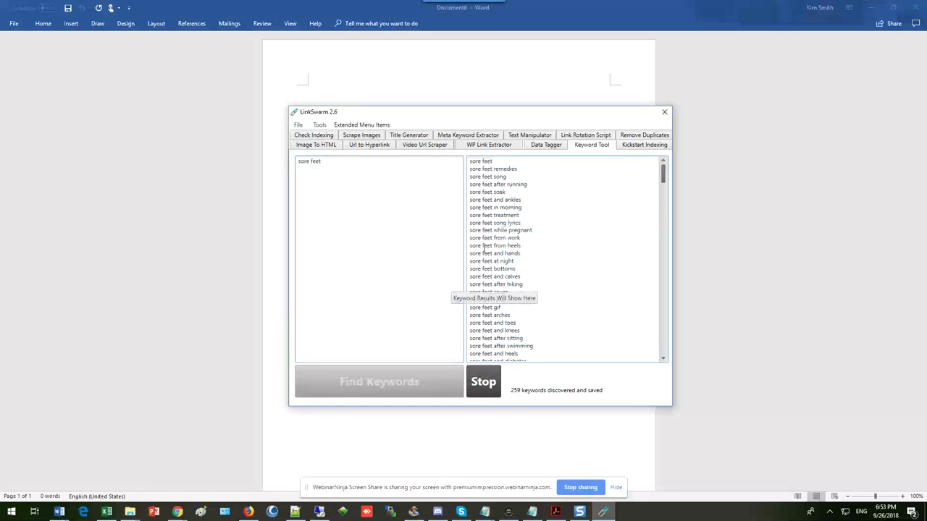
scroll(534, 271, down, 6)
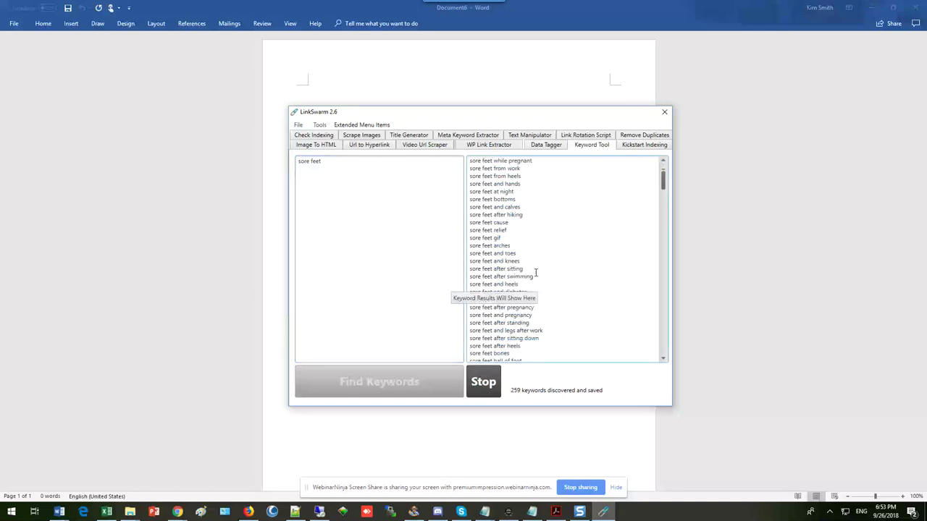
scroll(539, 278, down, 9)
scroll(543, 291, up, 6)
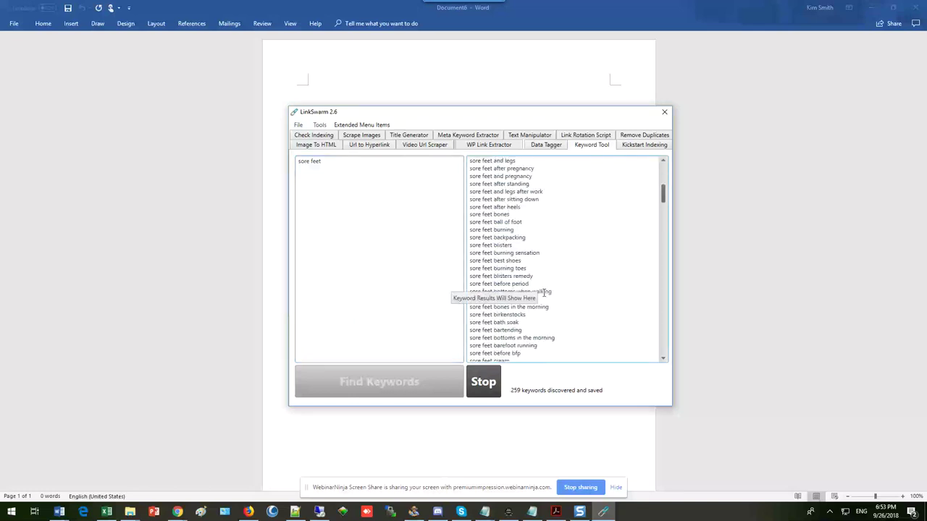
scroll(543, 292, up, 6)
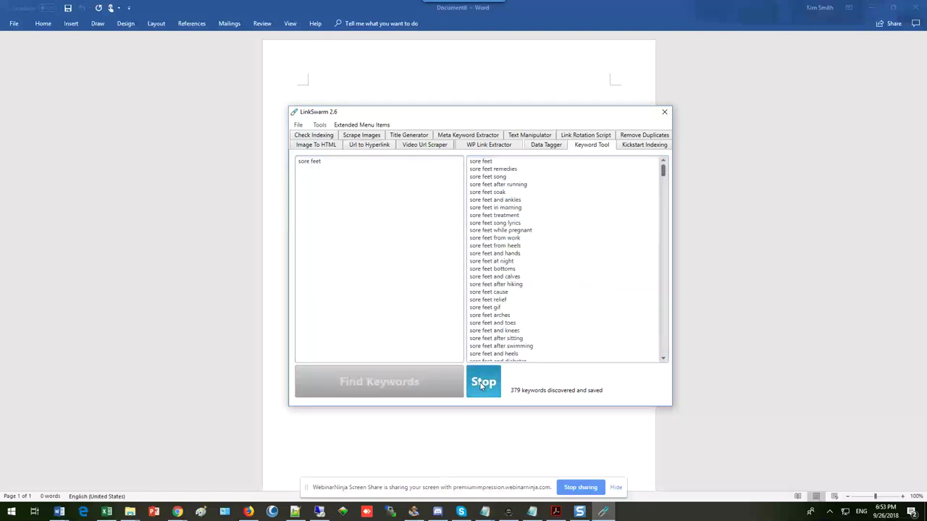
- Stop the keyword search at 379 results and scroll through the list
click(481, 385)
scroll(510, 250, down, 4)
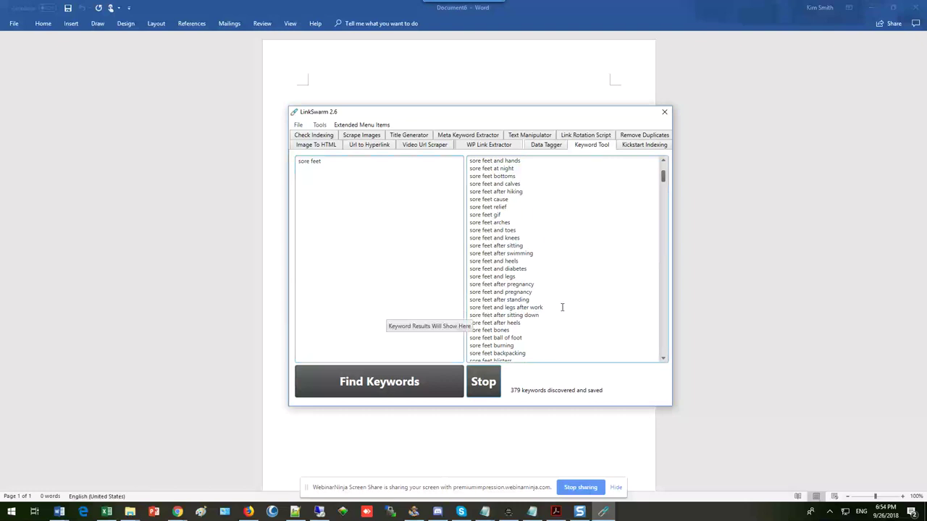
scroll(500, 298, down, 3)
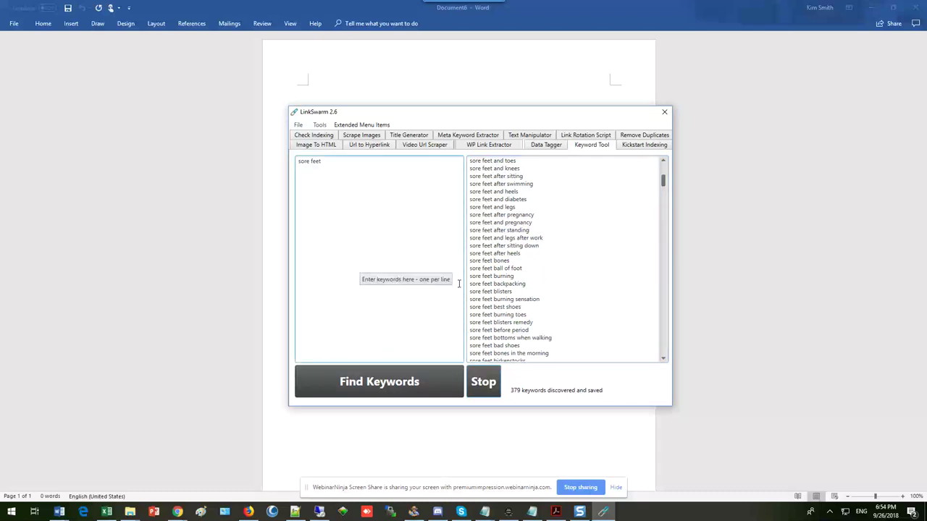
scroll(536, 275, down, 1)
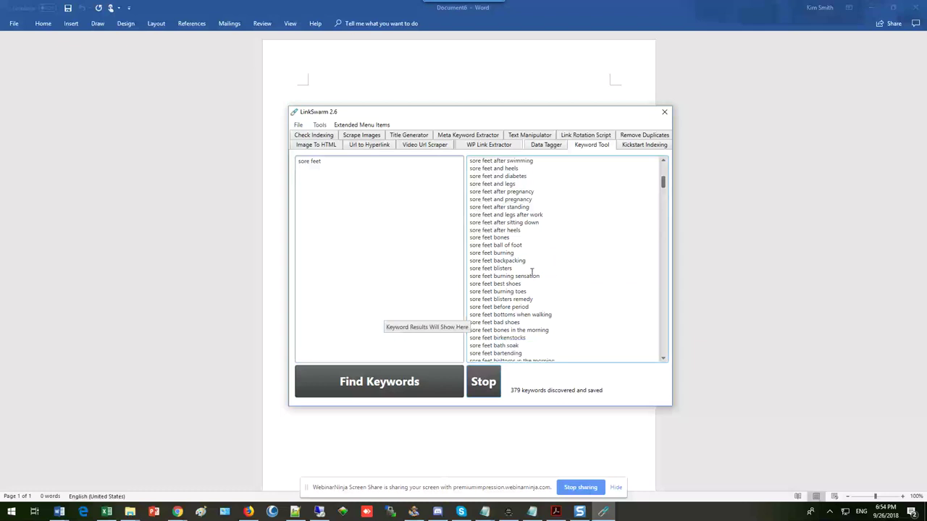
scroll(532, 272, down, 5)
scroll(528, 282, down, 8)
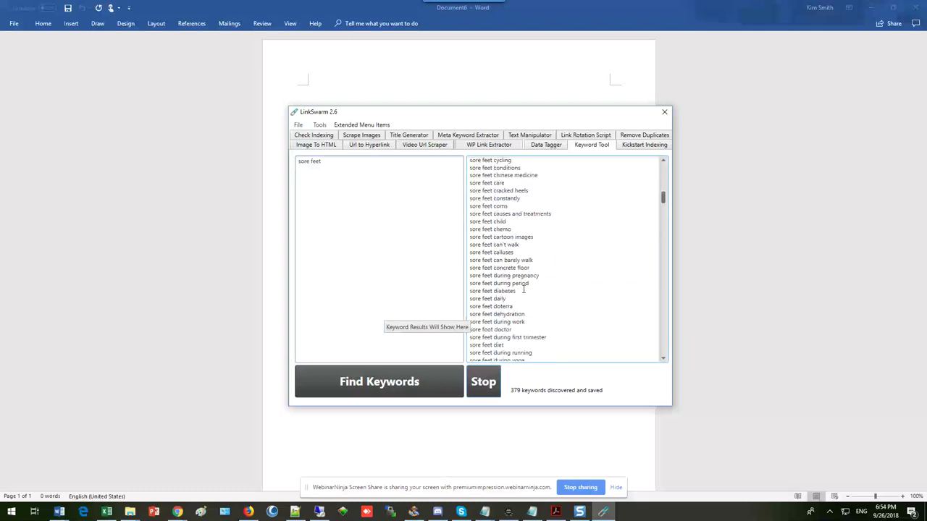
scroll(524, 290, up, 7)
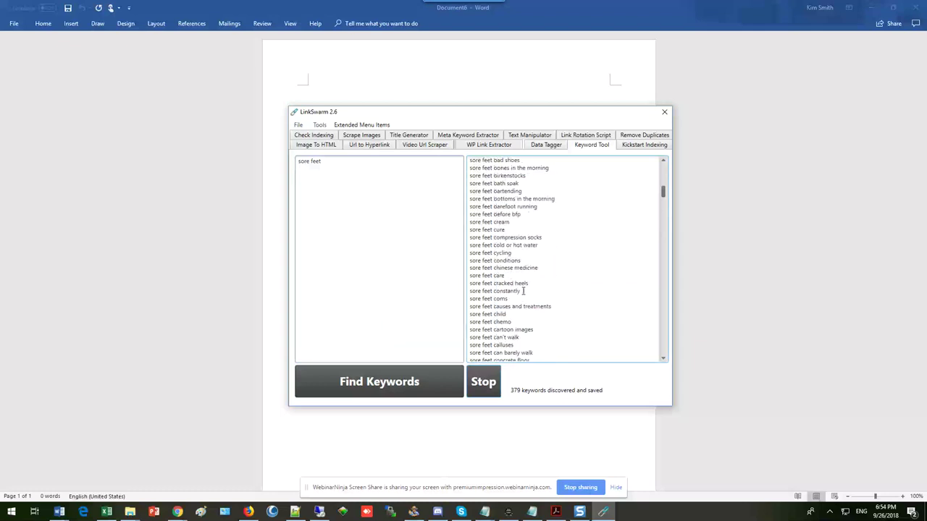
scroll(521, 287, up, 9)
scroll(519, 283, up, 6)
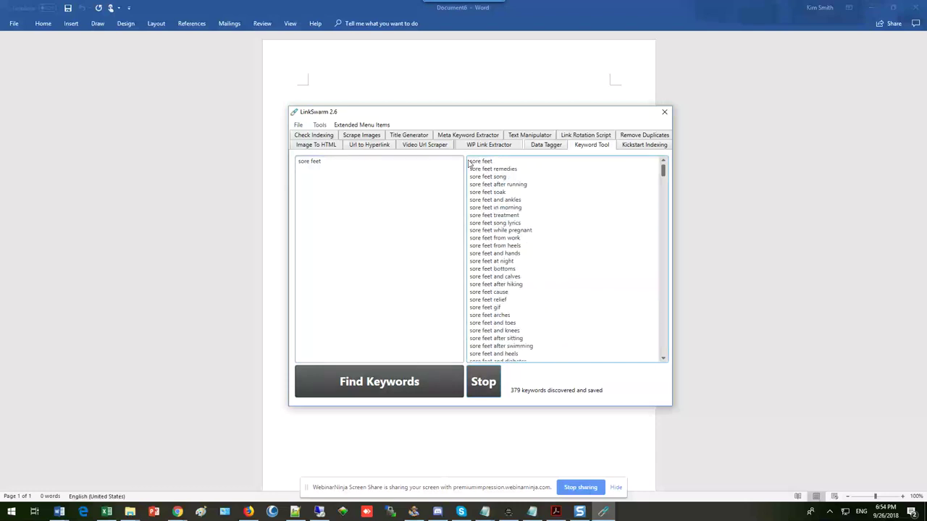
- Copy the first thirteen keyword results, starting with 'sore feet remedies'
drag(469, 163, 525, 254)
right_click(415, 201)
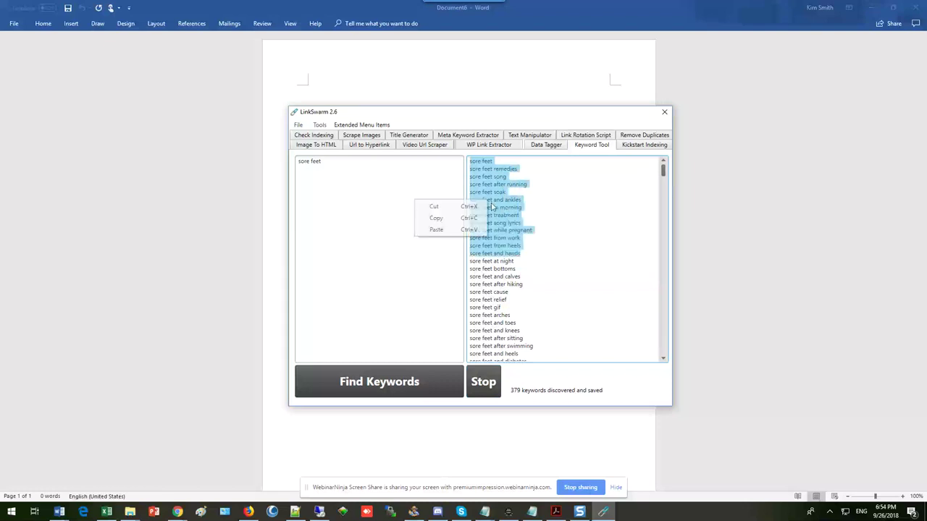
click(435, 219)
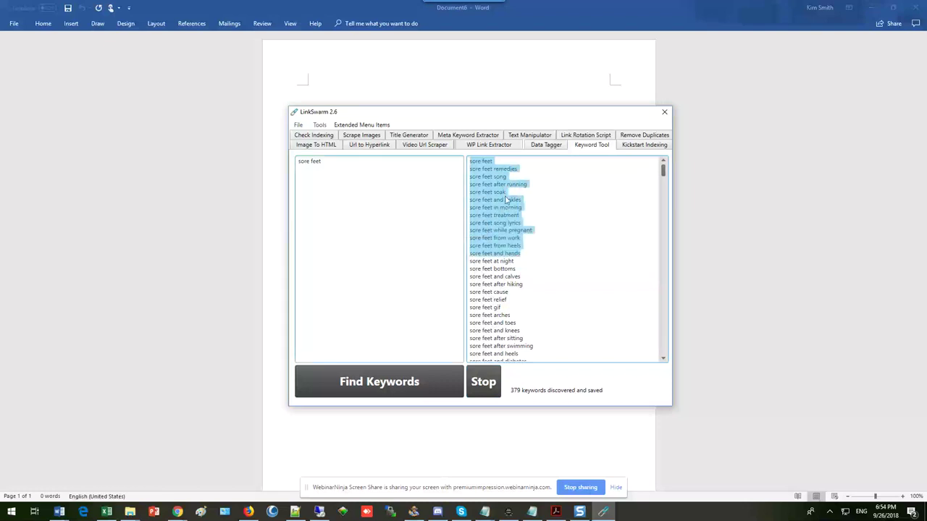
- In the Data Tagger, set the opening tag to <h1> and the closing tag to </h1>
click(547, 145)
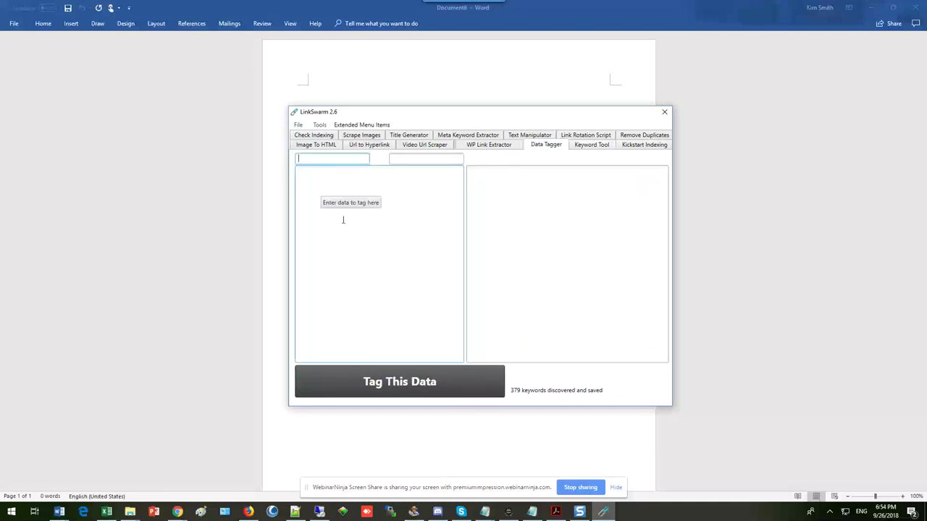
click(310, 158)
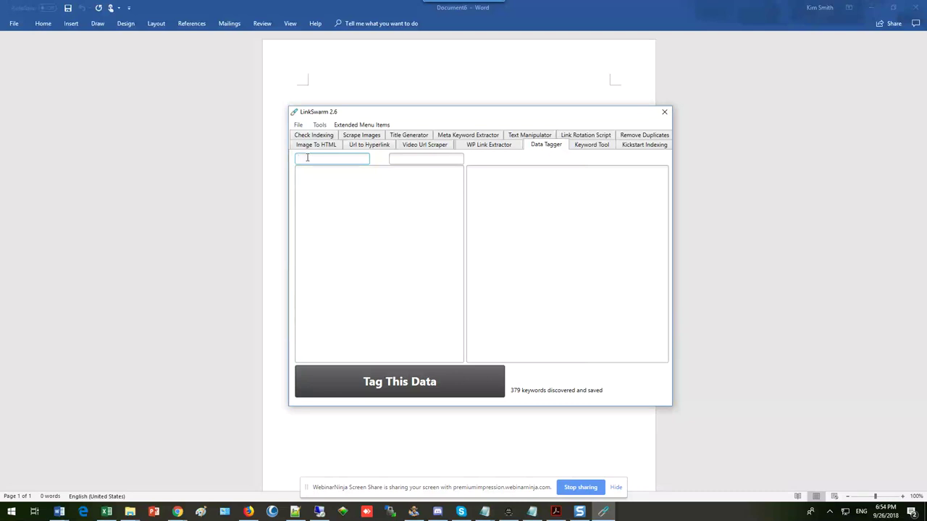
click(307, 157)
text(<h1>)
click(411, 159)
text(/h1)
- Paste the thirteen sore feet keywords, tag them, and select the tagged output
click(314, 174)
right_click(306, 177)
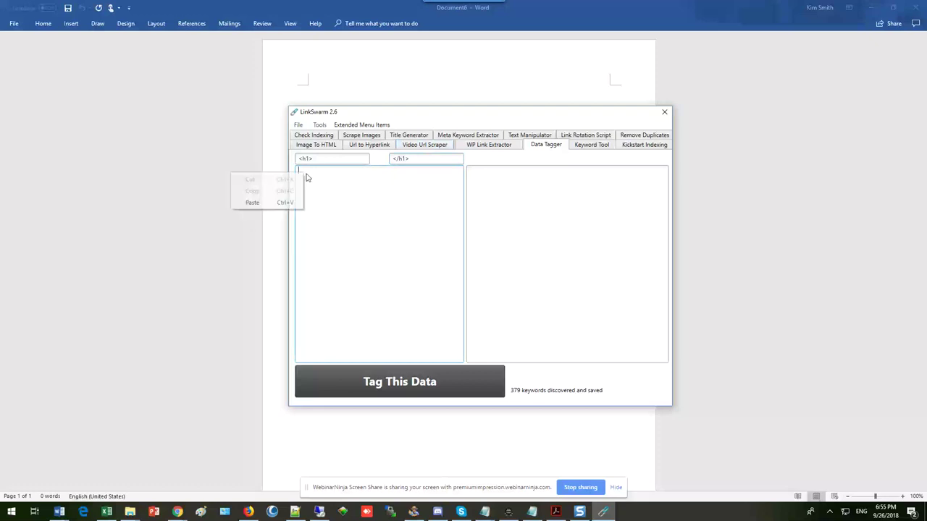
click(252, 202)
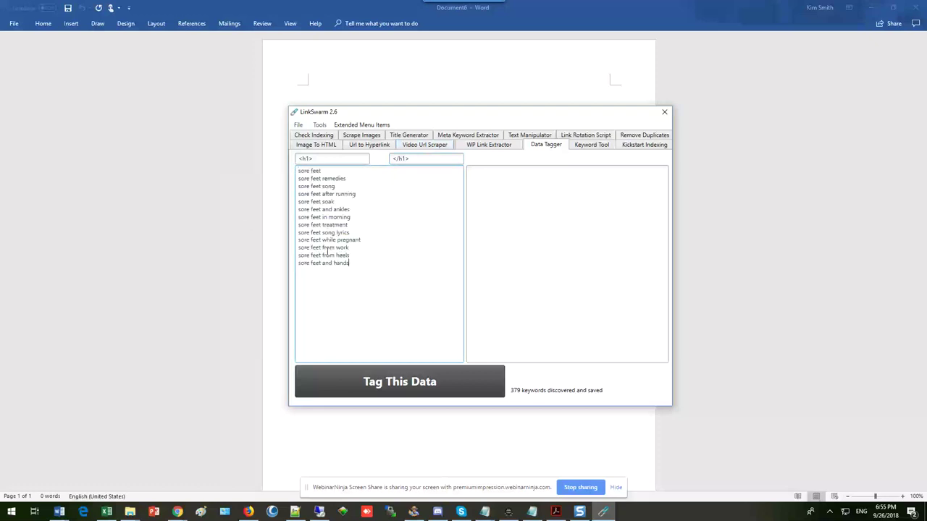
click(404, 386)
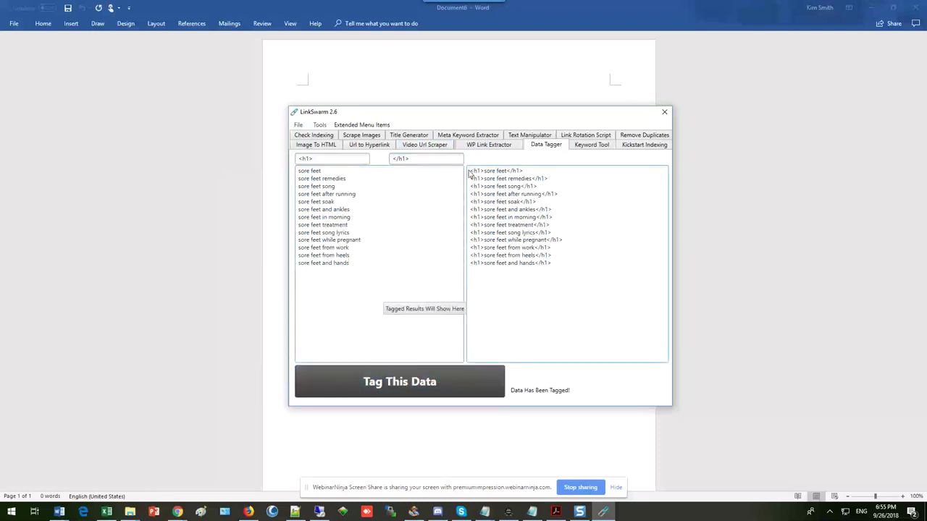
drag(469, 171, 537, 233)
drag(555, 263, 469, 169)
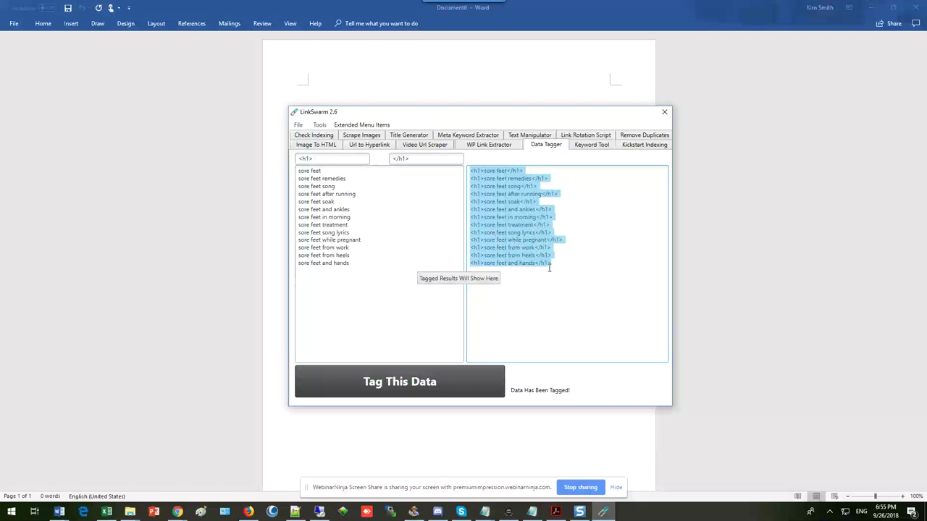
- Cut the h1-tagged output and replace the opening tag with 'Best'
key(ctrl+x)
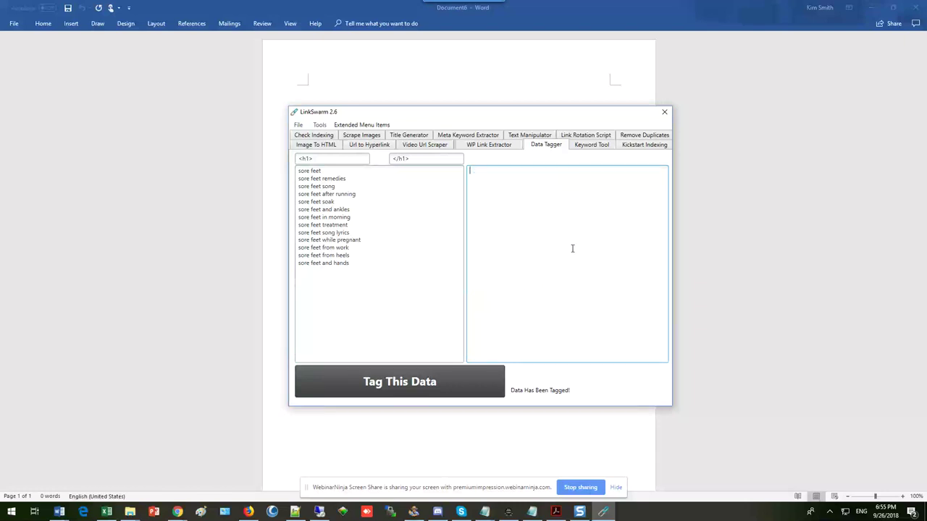
click(404, 158)
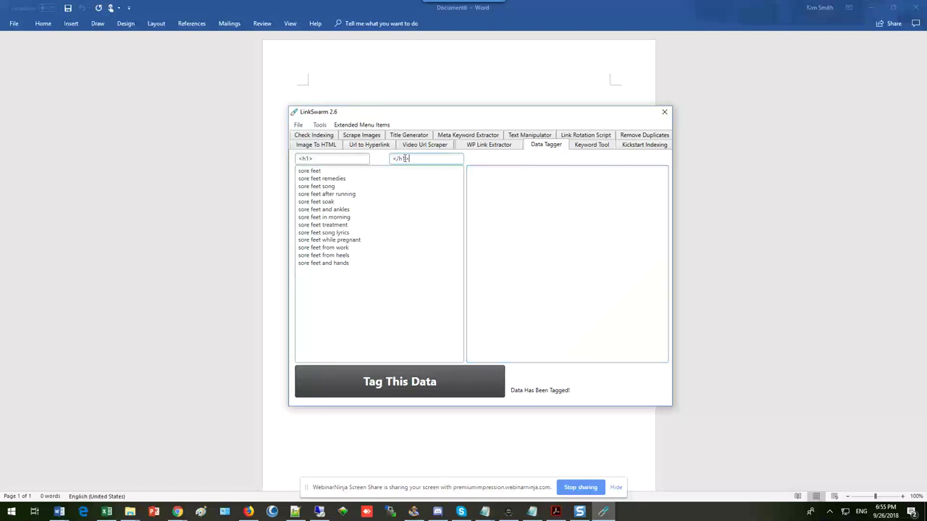
drag(410, 159, 388, 160)
drag(313, 159, 293, 159)
key(BackSpace)
text(Best)
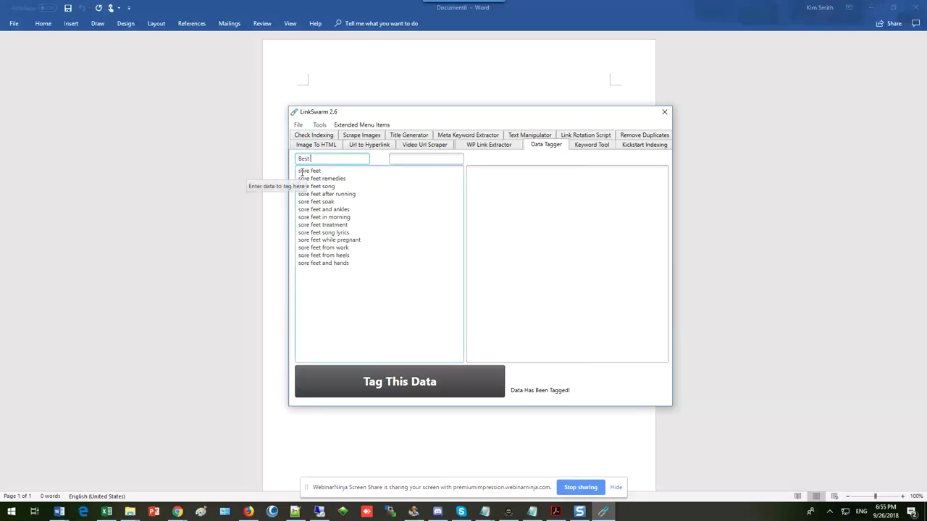
- Set the closing tag to 'remedy', tag the keywords, and copy the resulting lines
click(400, 159)
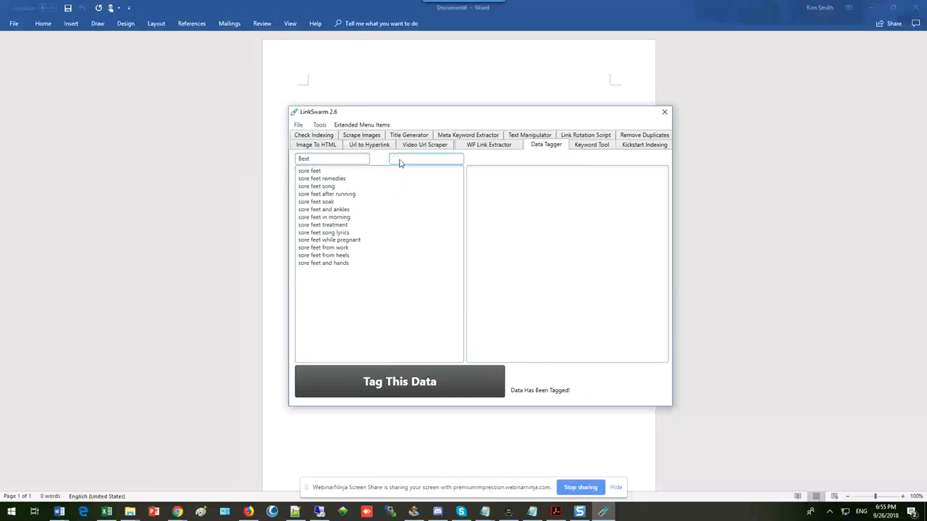
text(remedy)
click(390, 388)
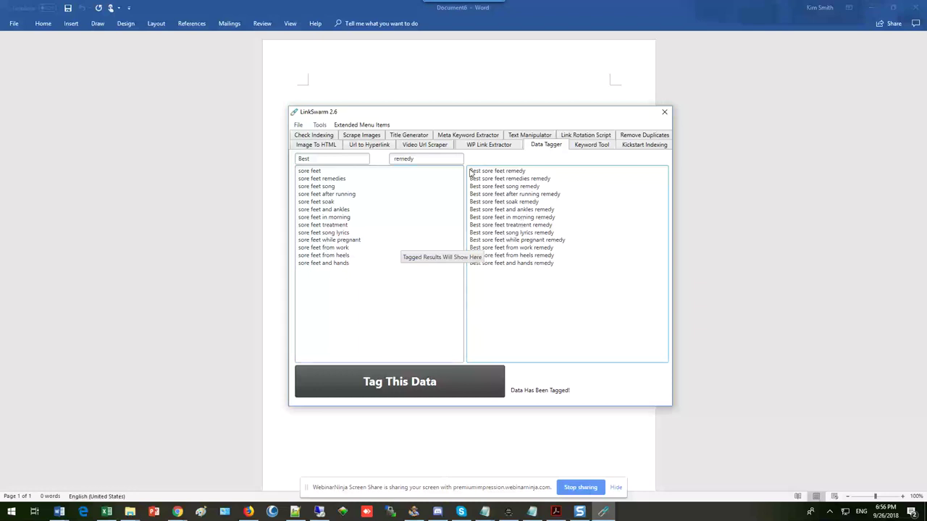
drag(469, 171, 558, 264)
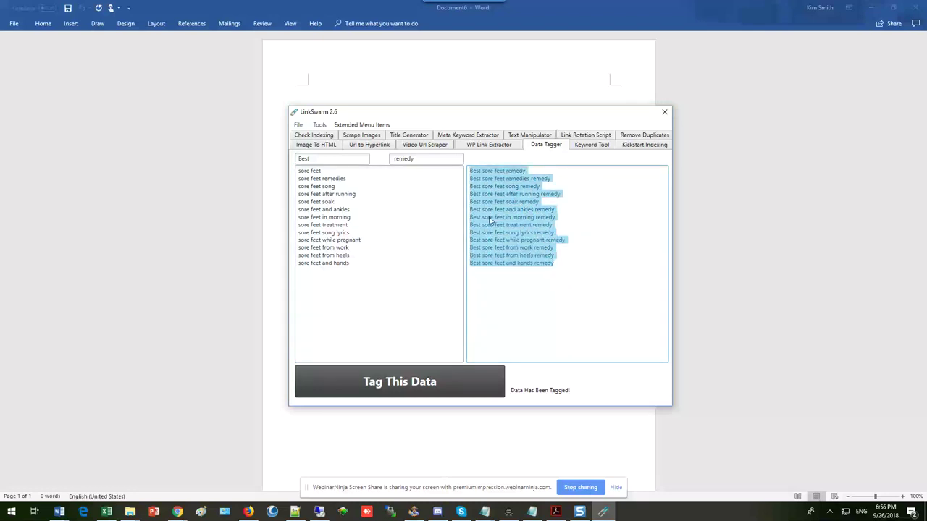
right_click(489, 220)
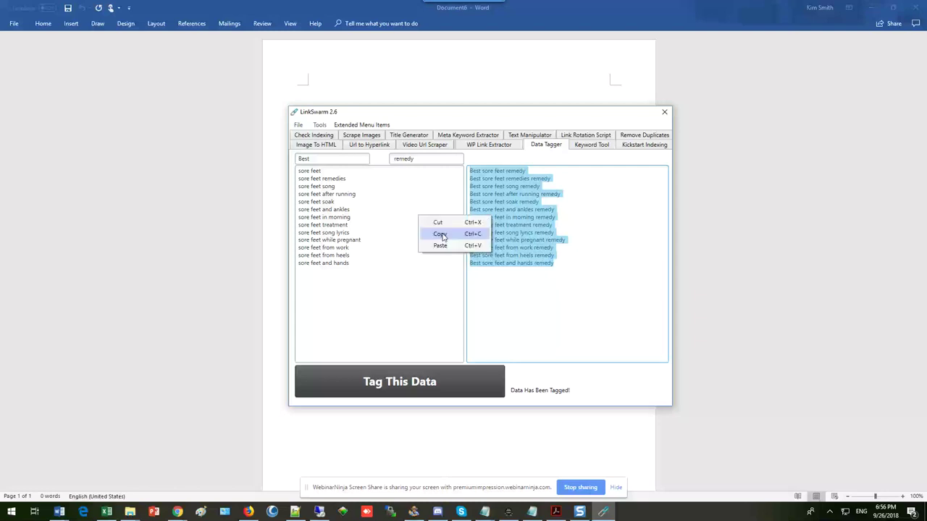
click(440, 234)
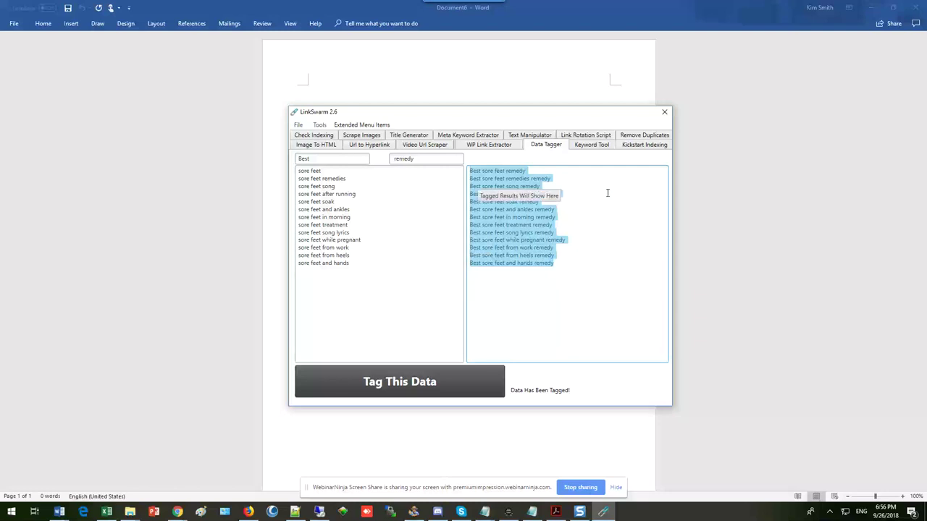
- Paste the 'Best … remedy' lines into the Remove Duplicates input box
click(639, 137)
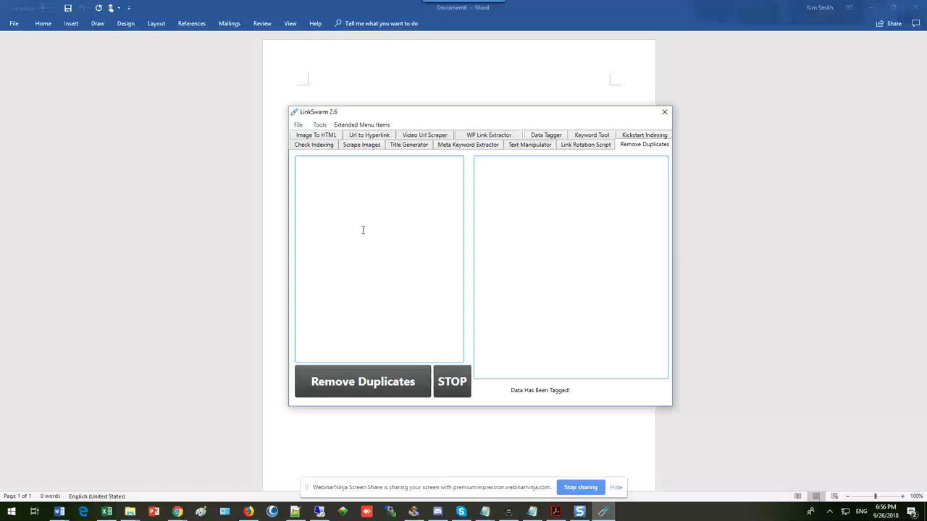
right_click(302, 163)
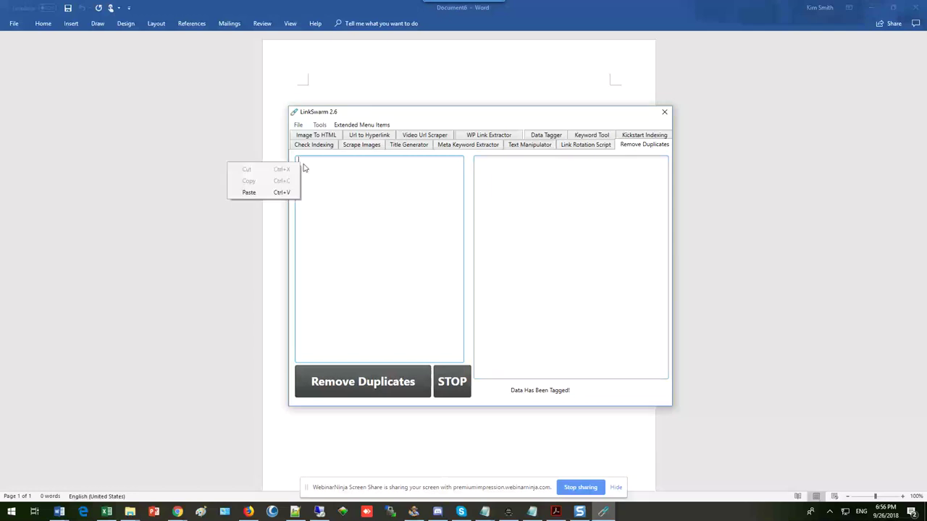
click(247, 193)
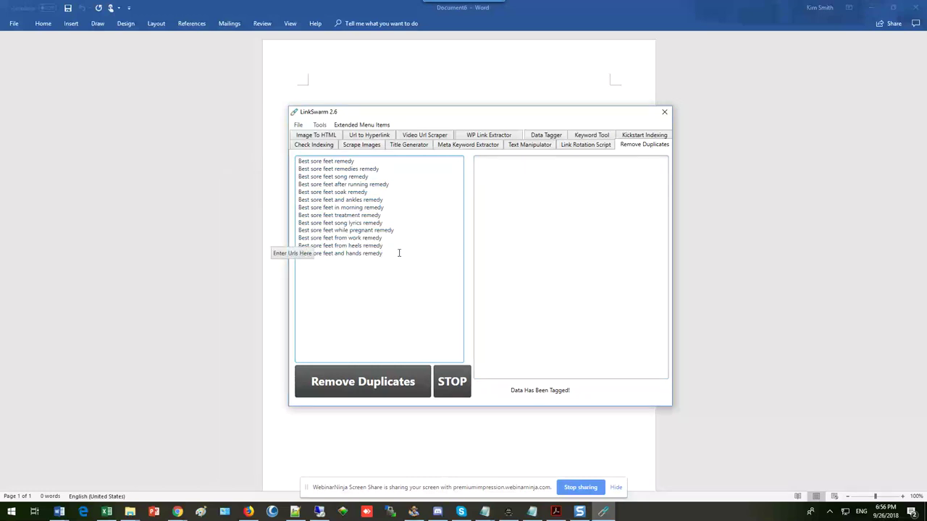
key(Return)
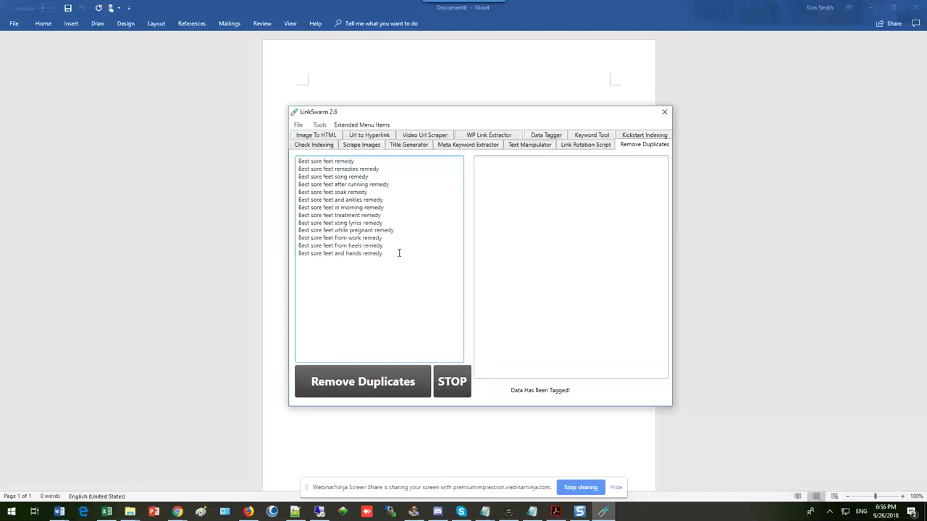
- Paste a second copy of the list and add a filler line of a's below it
right_click(300, 269)
click(249, 301)
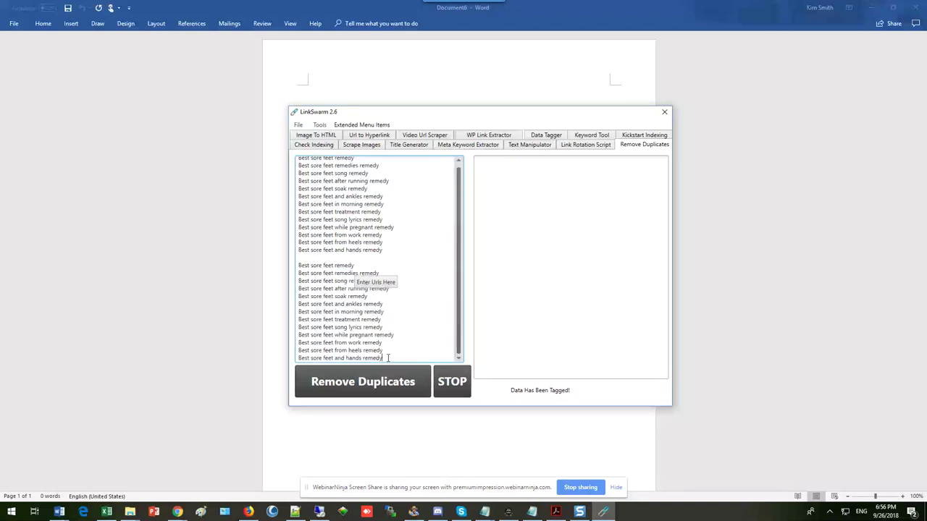
key(Return)
key(Return)
text(aaaaaaaaaaaaaaaaaaaaaaa)
key(Return)
key(Return)
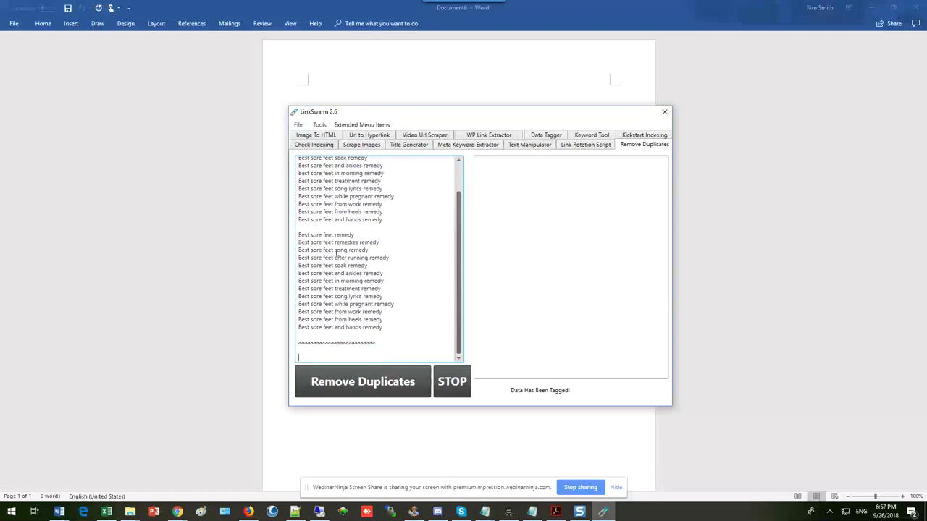
scroll(340, 259, up, 2)
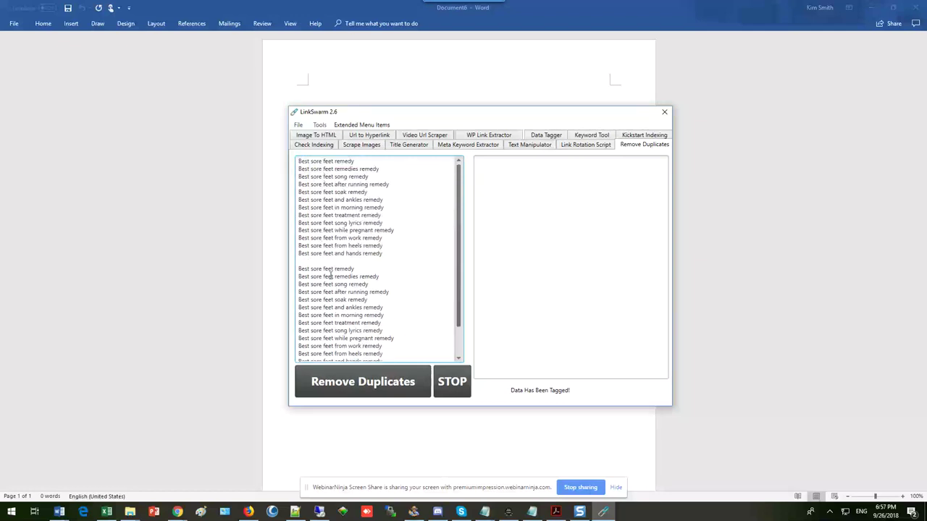
scroll(340, 302, down, 2)
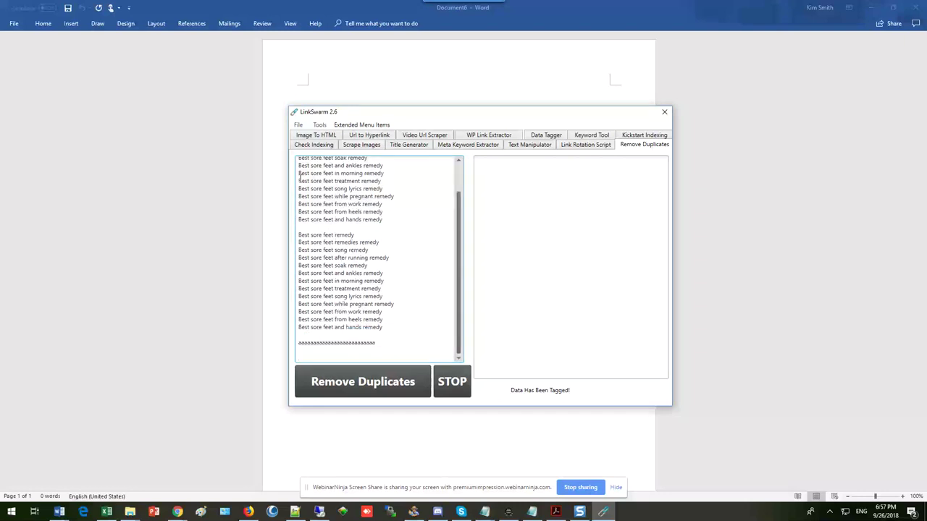
scroll(301, 174, up, 2)
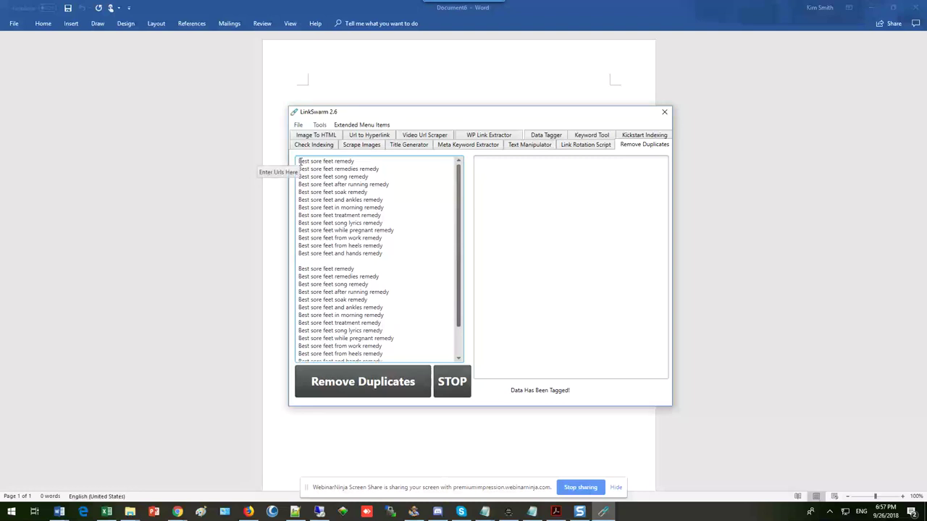
scroll(398, 250, down, 2)
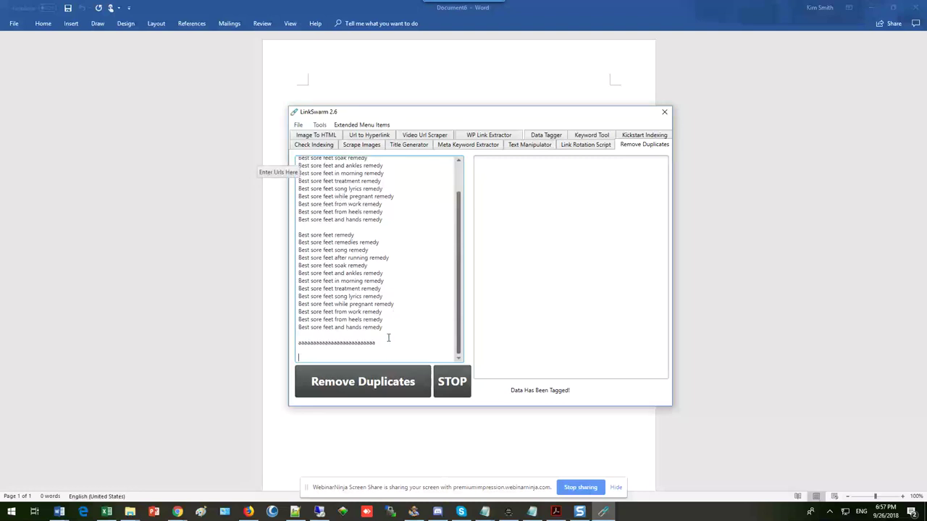
- Remove duplicates, leaving one copy of each 'Best … remedy' line, then switch to Chrome
click(361, 383)
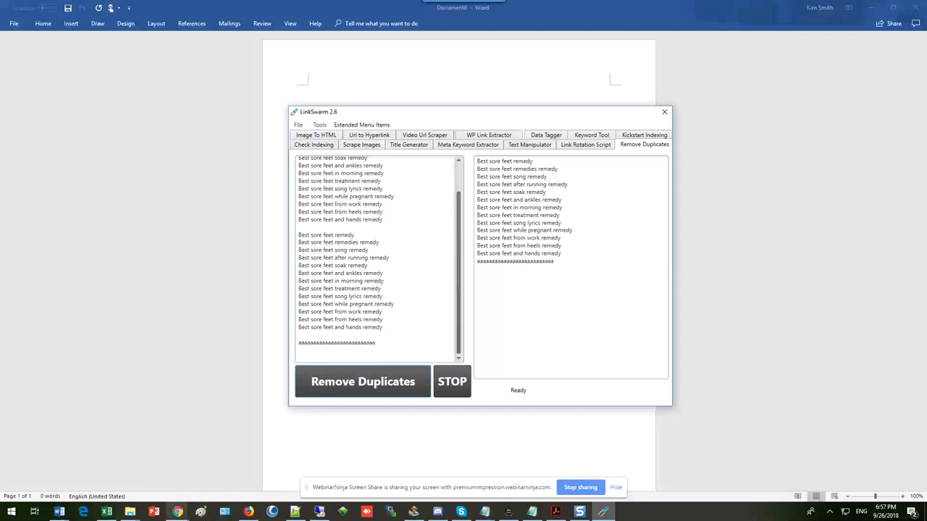
click(177, 512)
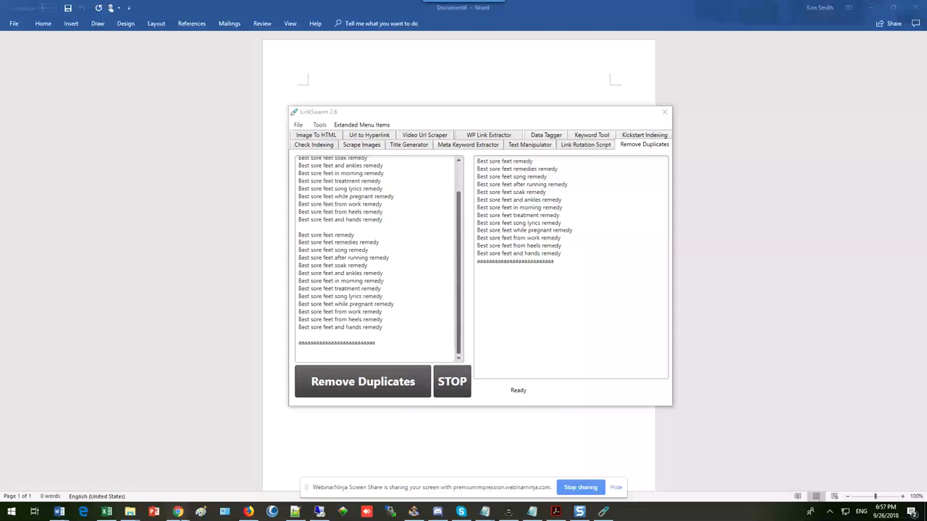
- Bring the WebinarNinja studio window forward and stop the screen share
mouse_move(175, 515)
click(166, 497)
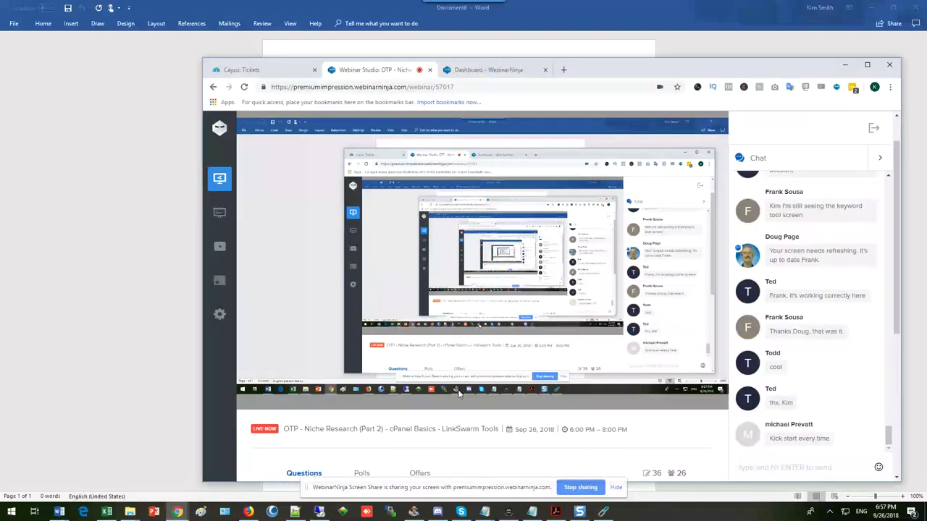
click(579, 487)
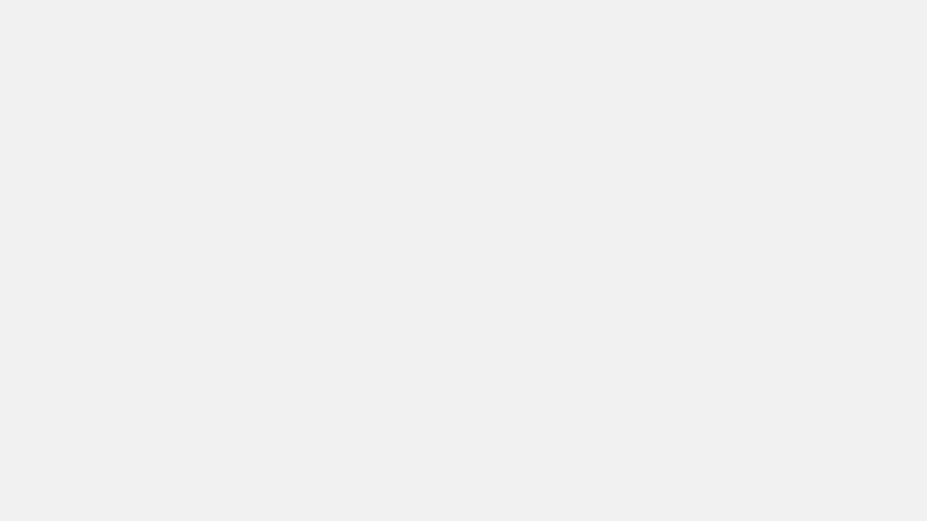